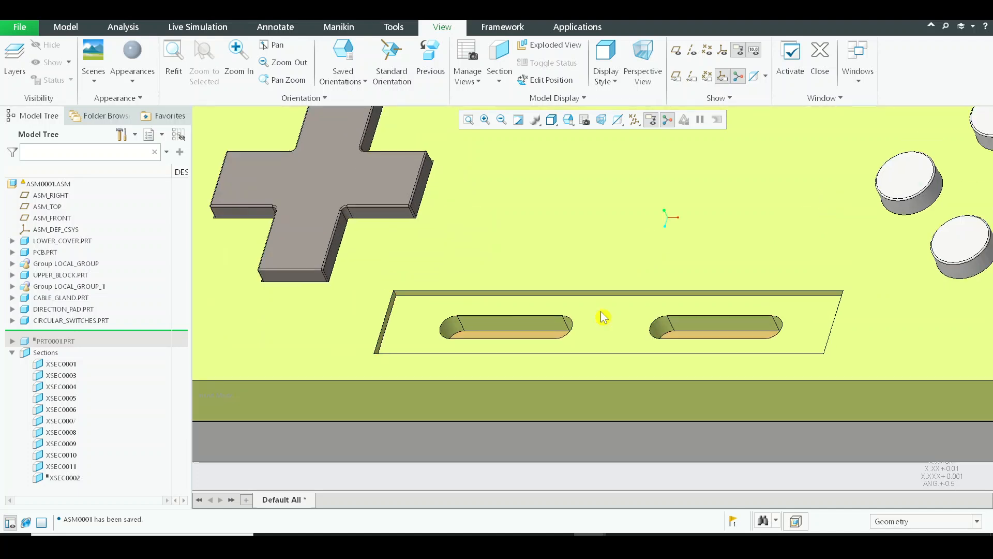
Show only the UPPER_BLOCK part, hiding the other components, and turn the model to its inner side
{"action": "left_click", "coordinate": [635, 269]}
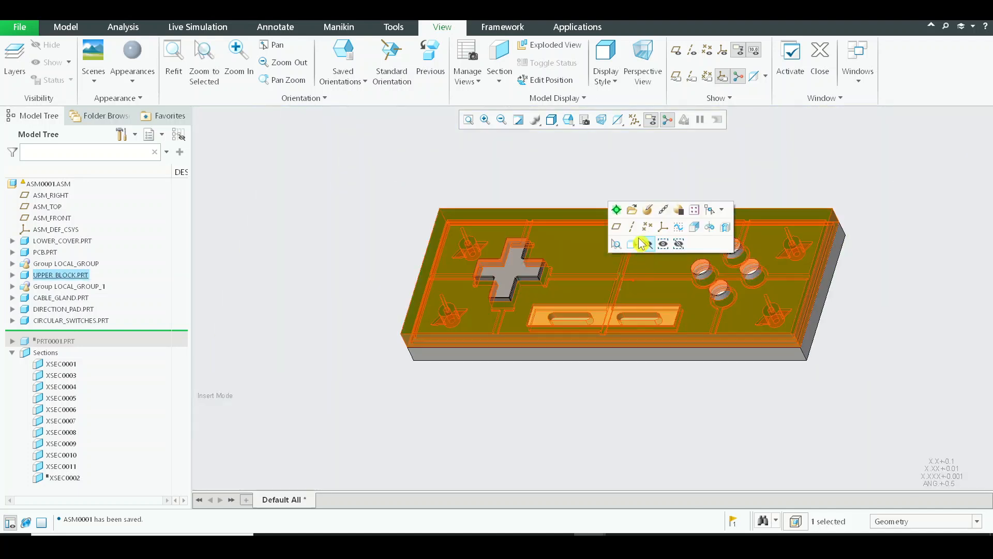
{"action": "mouse_move", "coordinate": [643, 338]}
{"action": "middle_mouse_down"}
{"action": "mouse_move", "coordinate": [628, 279]}
{"action": "mouse_move", "coordinate": [649, 321]}
{"action": "middle_mouse_up"}
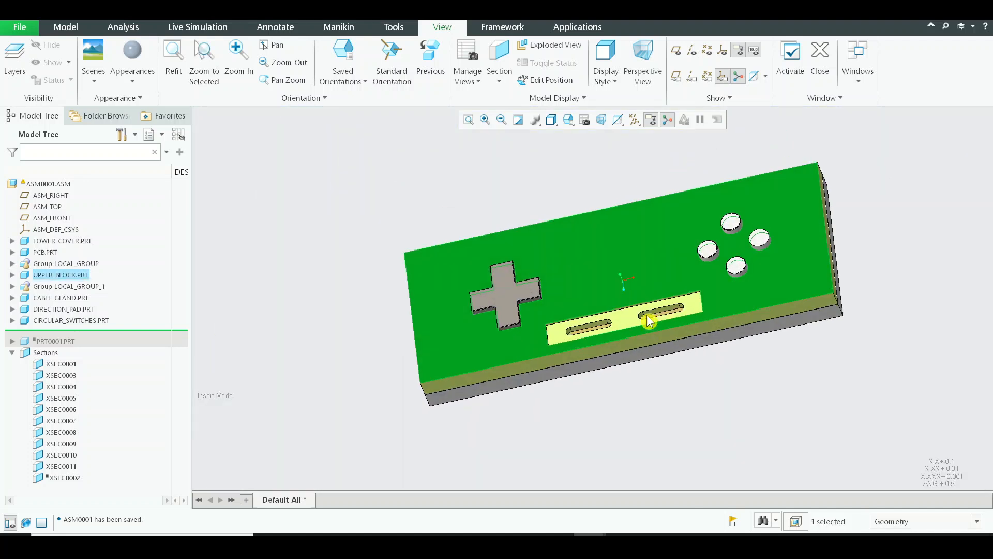
{"action": "left_click", "coordinate": [622, 278]}
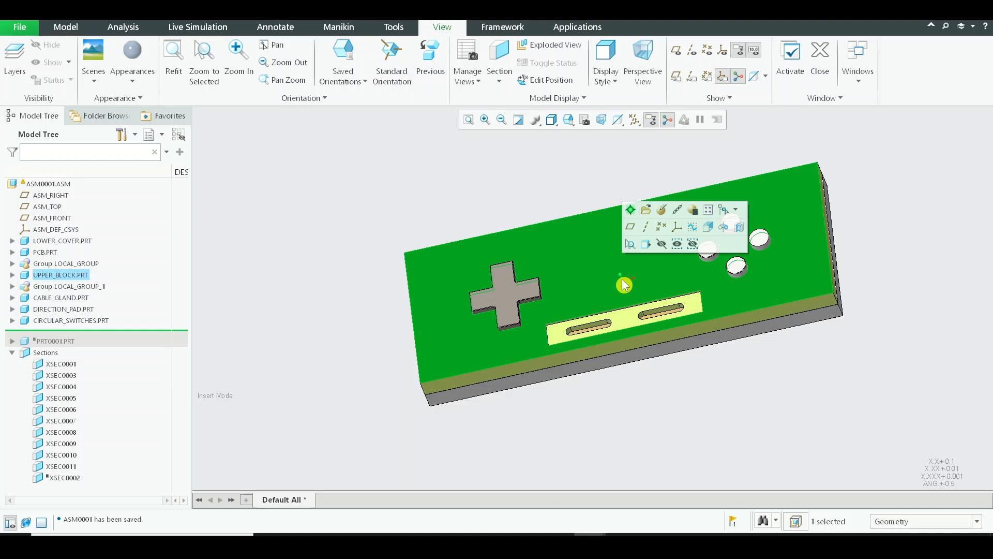
{"action": "left_click", "coordinate": [676, 245]}
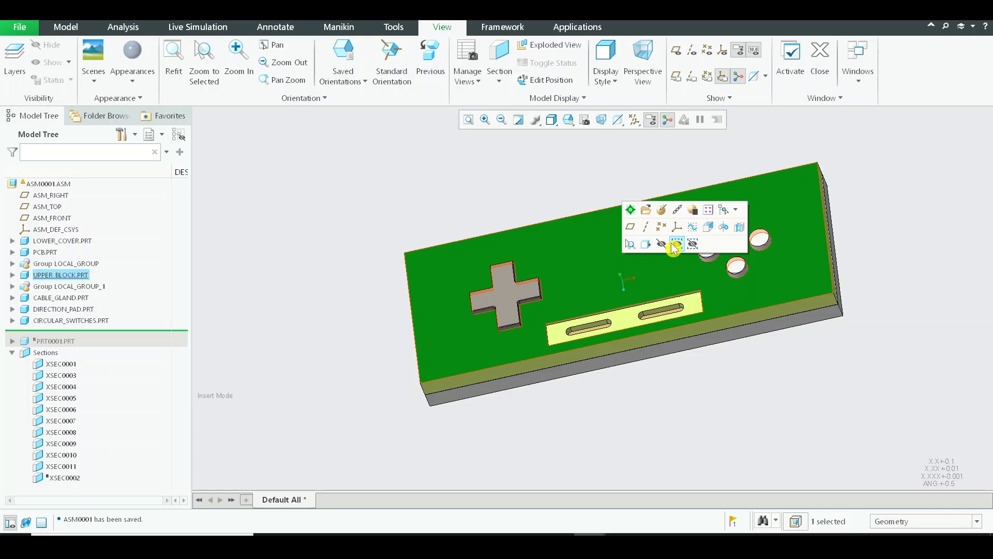
{"action": "left_click", "coordinate": [749, 401]}
{"action": "mouse_move", "coordinate": [750, 402]}
{"action": "middle_mouse_down"}
{"action": "mouse_move", "coordinate": [707, 313]}
{"action": "mouse_move", "coordinate": [735, 361]}
{"action": "mouse_move", "coordinate": [769, 222]}
{"action": "mouse_move", "coordinate": [723, 169]}
{"action": "mouse_move", "coordinate": [642, 211]}
{"action": "mouse_move", "coordinate": [610, 248]}
{"action": "mouse_move", "coordinate": [581, 312]}
{"action": "mouse_move", "coordinate": [599, 350]}
{"action": "mouse_move", "coordinate": [421, 275]}
{"action": "mouse_move", "coordinate": [468, 274]}
{"action": "mouse_move", "coordinate": [513, 219]}
{"action": "mouse_move", "coordinate": [512, 243]}
{"action": "middle_mouse_up"}
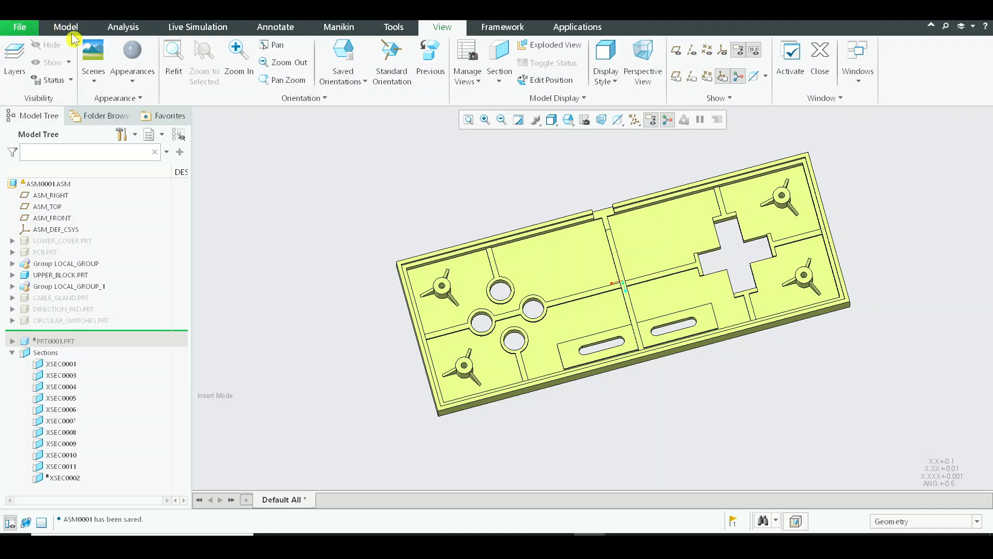
Create a new solid part named Central_switches using the default template
{"action": "key", "text": "ctrl+n"}
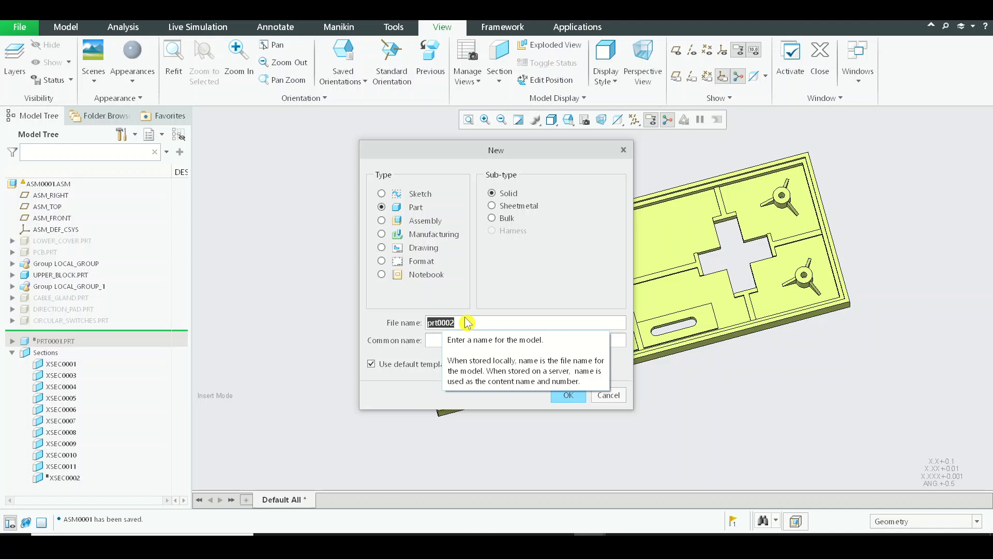
{"action": "type", "text": "Central_switches"}
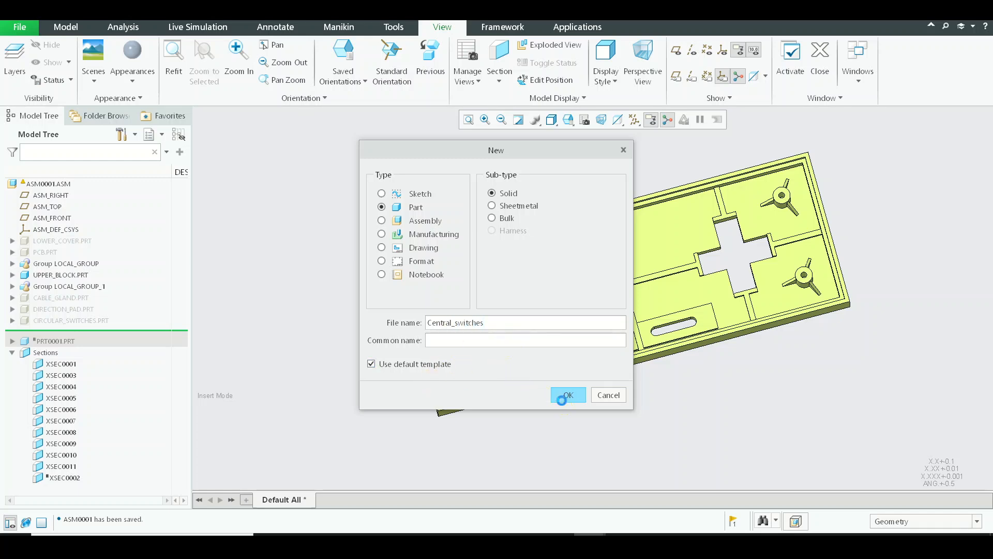
{"action": "left_click", "coordinate": [563, 396]}
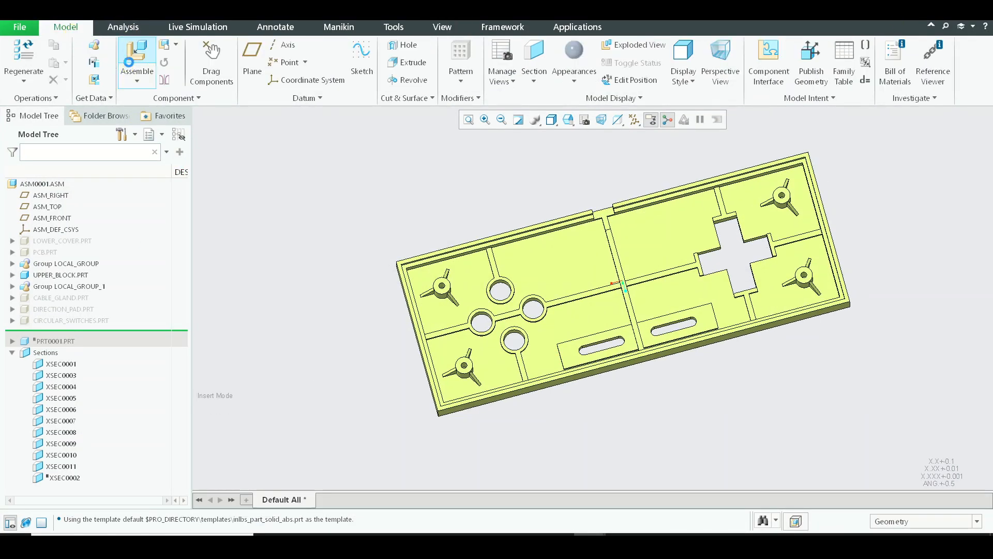
Assemble central_switches.prt from the current session into the assembly with a Default placement constraint
{"action": "left_click", "coordinate": [131, 61]}
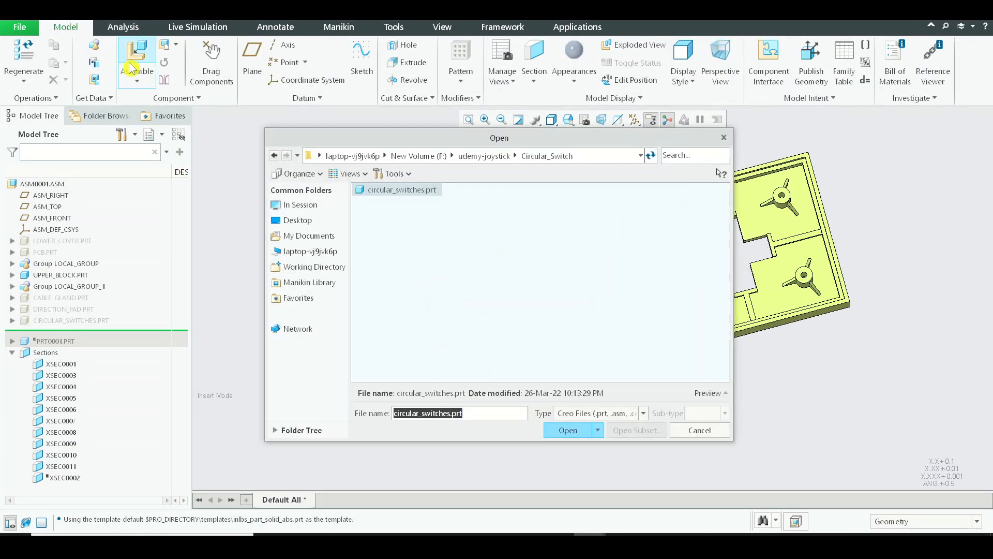
{"action": "left_click", "coordinate": [342, 207]}
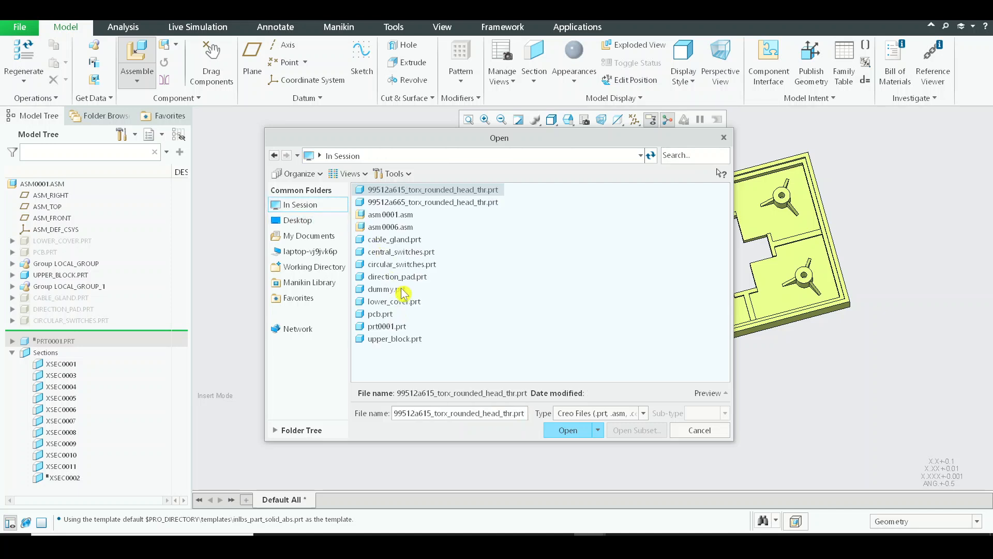
{"action": "left_click", "coordinate": [406, 252]}
{"action": "left_click", "coordinate": [567, 430]}
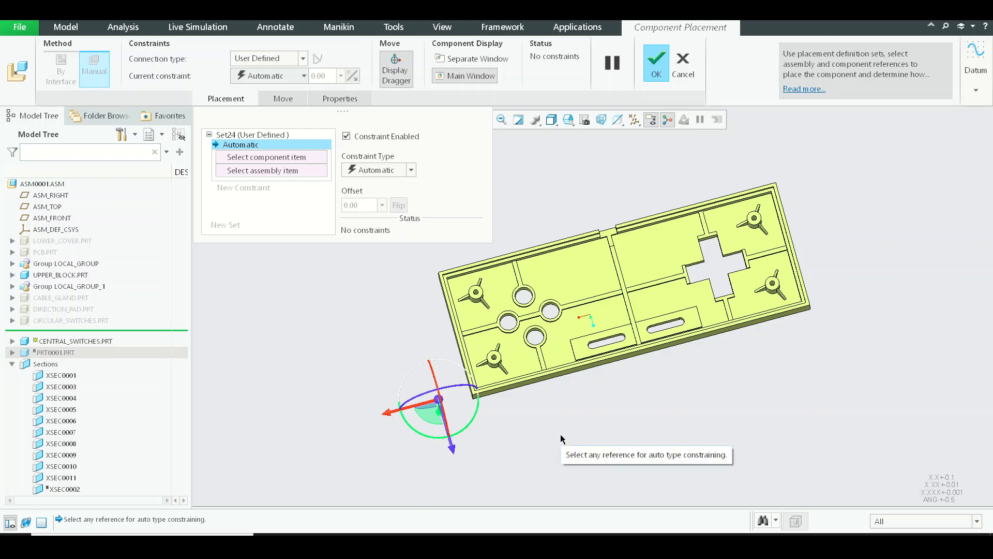
{"action": "middle_click_drag", "start_coordinate": [626, 407], "coordinate": [497, 381]}
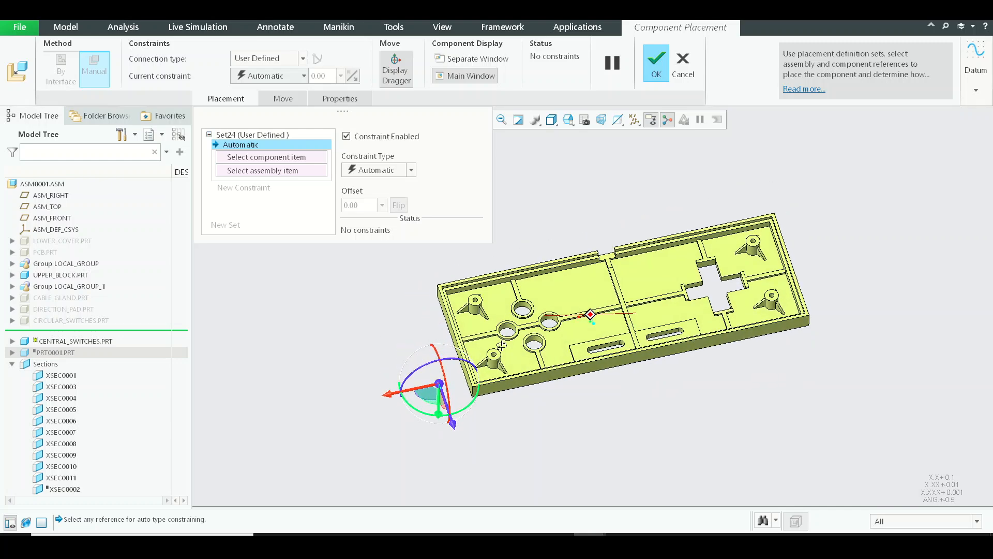
{"action": "left_click", "coordinate": [368, 178]}
{"action": "left_click", "coordinate": [393, 297]}
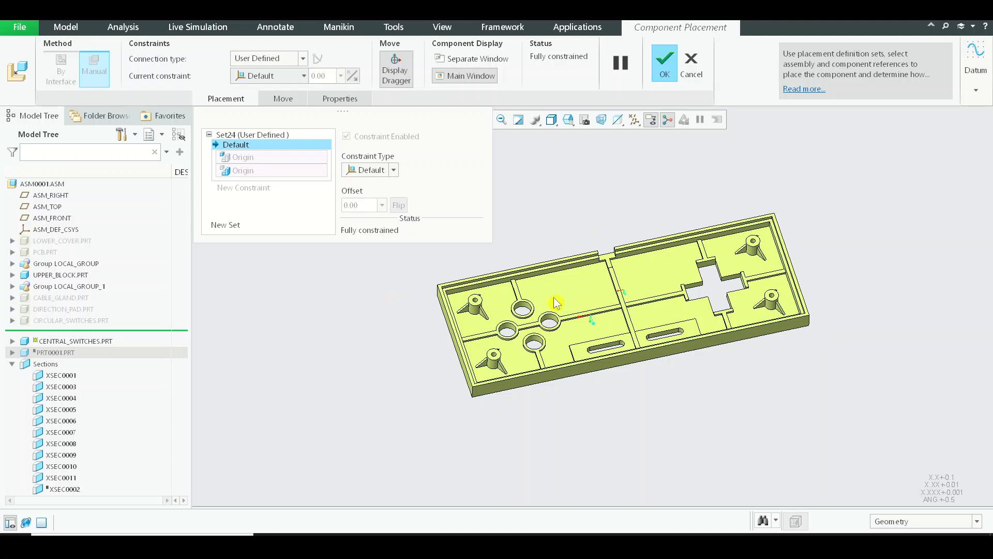
{"action": "left_click", "coordinate": [664, 67]}
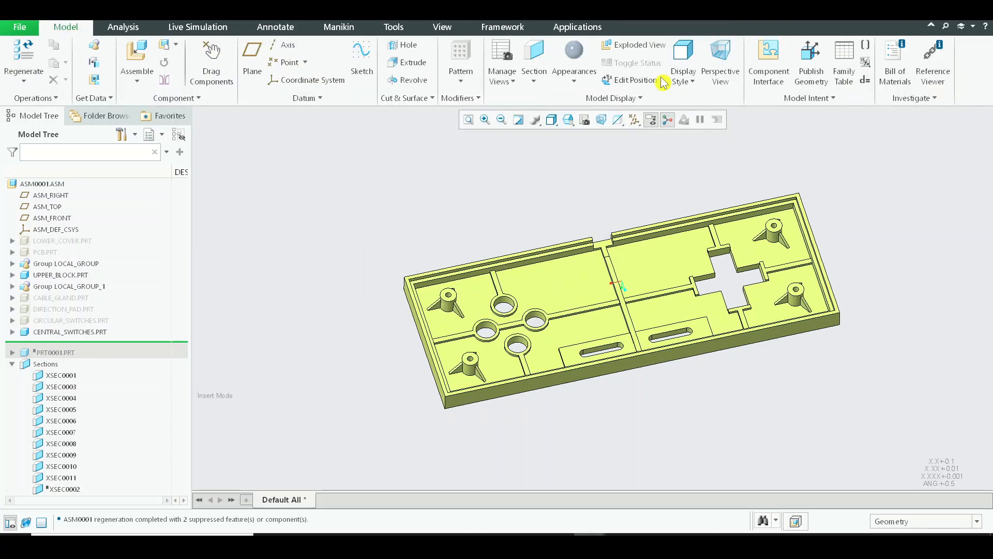
Activate the CENTRAL_SWITCHES part for editing within the assembly
{"action": "left_click", "coordinate": [77, 333]}
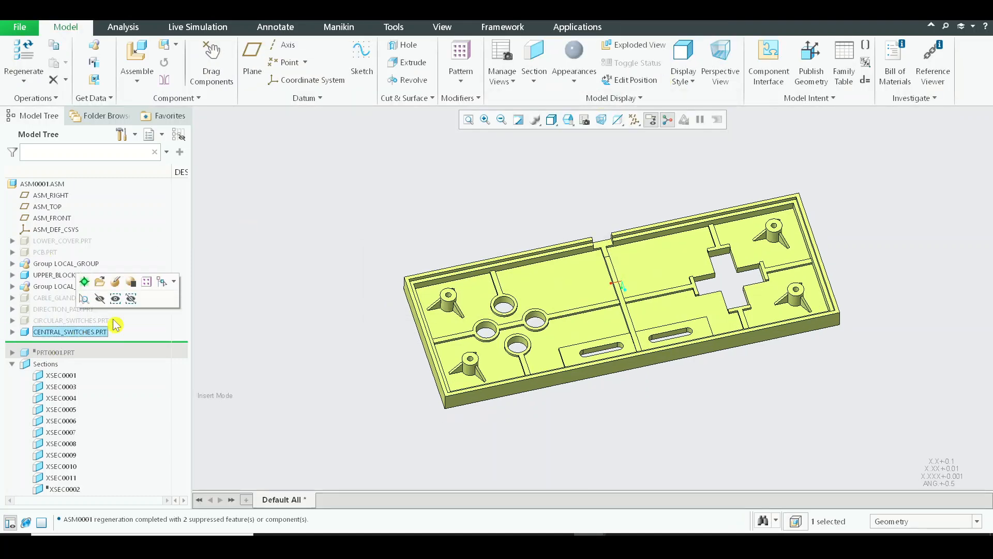
{"action": "left_click", "coordinate": [92, 335]}
{"action": "left_click", "coordinate": [97, 280]}
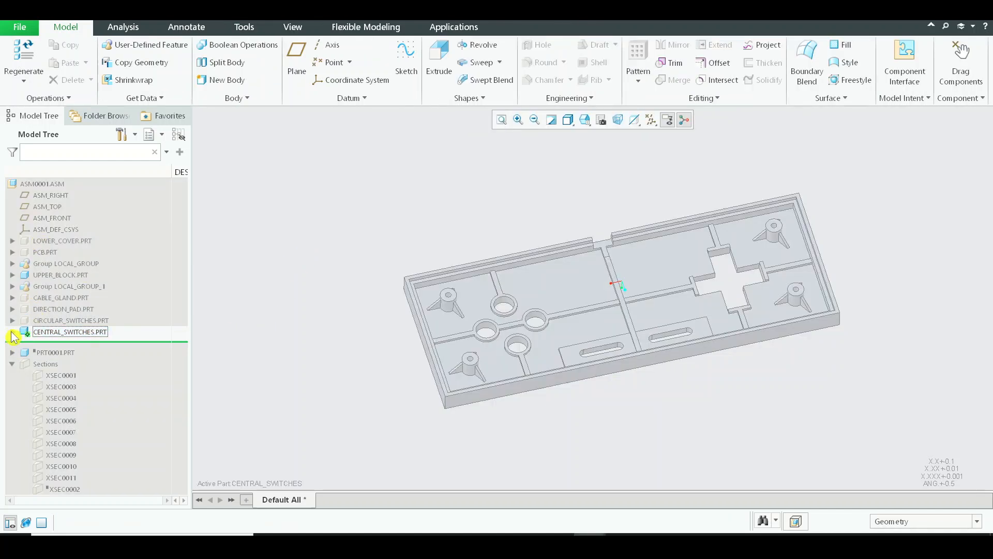
Start an Extrude sketch on the TOP datum plane of the CENTRAL_SWITCHES part
{"action": "left_click", "coordinate": [12, 332]}
{"action": "left_click", "coordinate": [50, 367]}
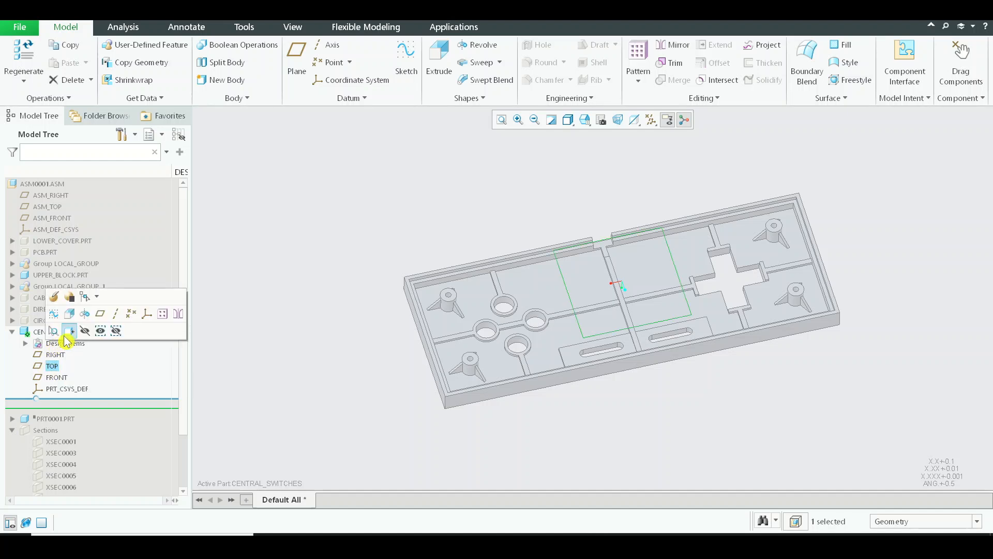
{"action": "left_click", "coordinate": [68, 333]}
{"action": "scroll", "coordinate": [595, 338], "scroll_direction": "up", "scroll_amount": 3}
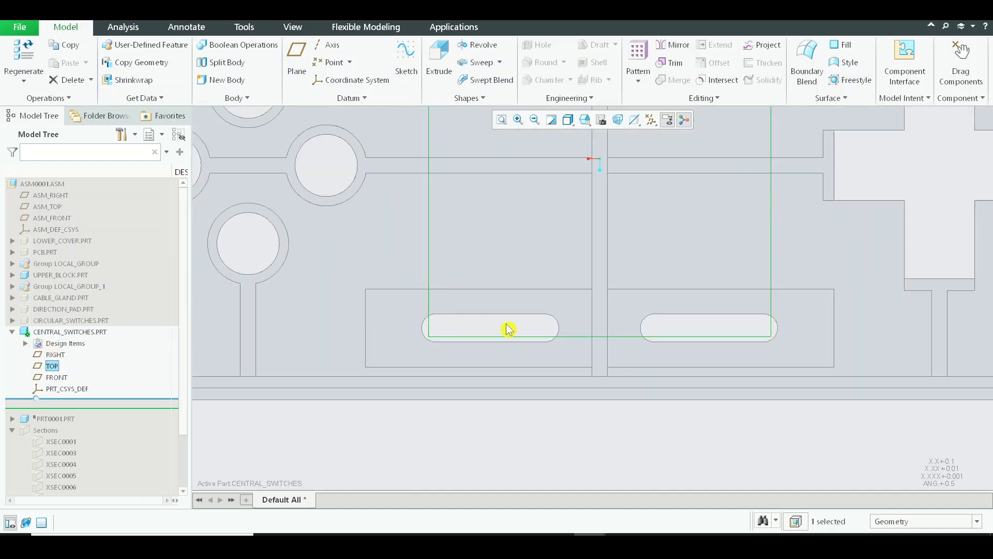
{"action": "scroll", "coordinate": [455, 328], "scroll_direction": "up", "scroll_amount": 3}
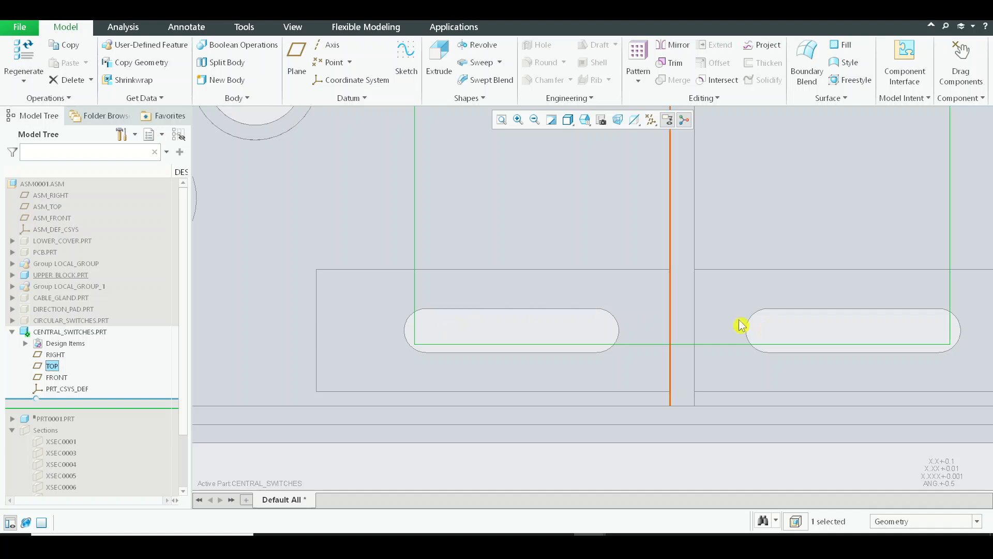
{"action": "scroll", "coordinate": [594, 284], "scroll_direction": "down", "scroll_amount": 3}
{"action": "left_click", "coordinate": [448, 87]}
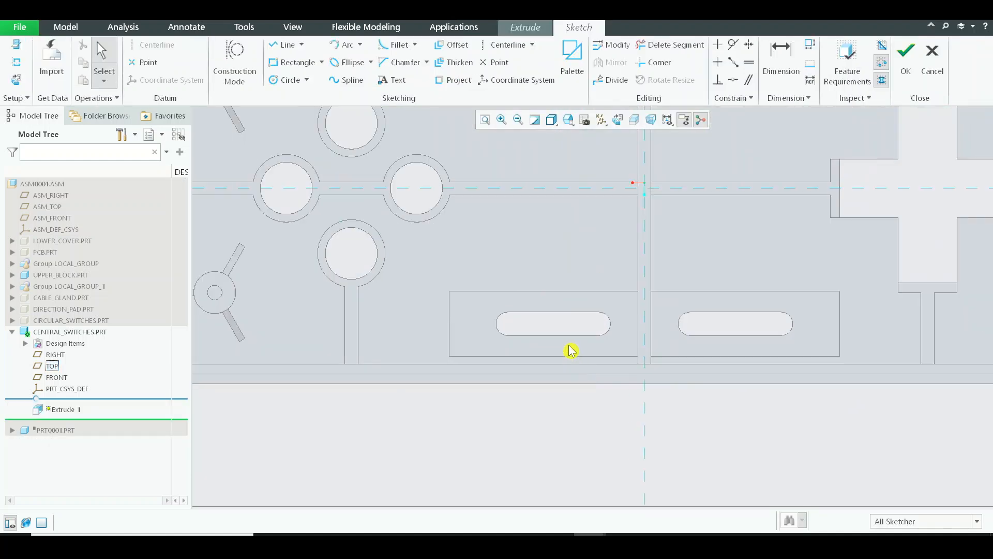
Project the edges of both elongated slots of the upper block into the sketch as single edges
{"action": "scroll", "coordinate": [570, 349], "scroll_direction": "up", "scroll_amount": 3}
{"action": "left_click", "coordinate": [453, 79]}
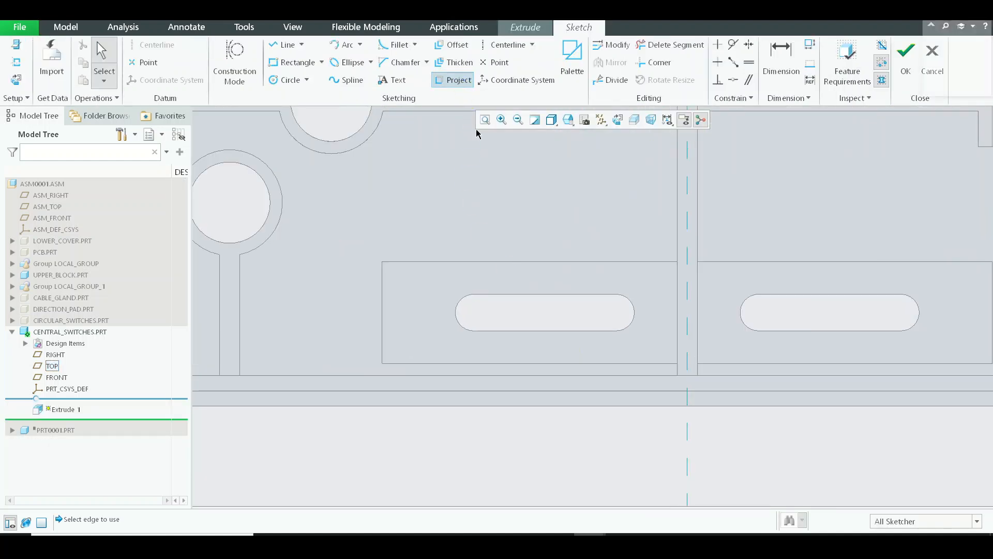
{"action": "left_click", "coordinate": [553, 298]}
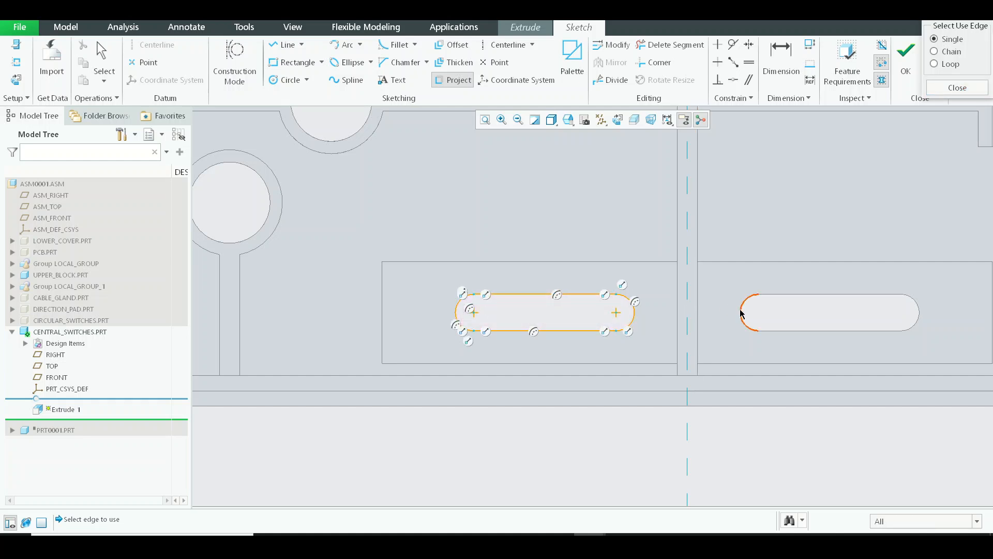
{"action": "left_click", "coordinate": [771, 298]}
{"action": "left_click", "coordinate": [803, 330]}
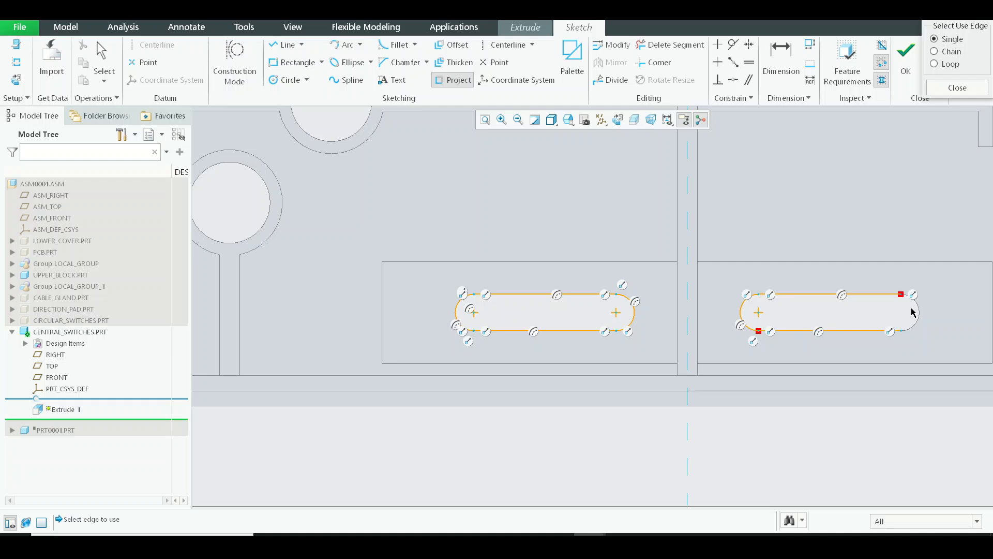
{"action": "left_click", "coordinate": [919, 308]}
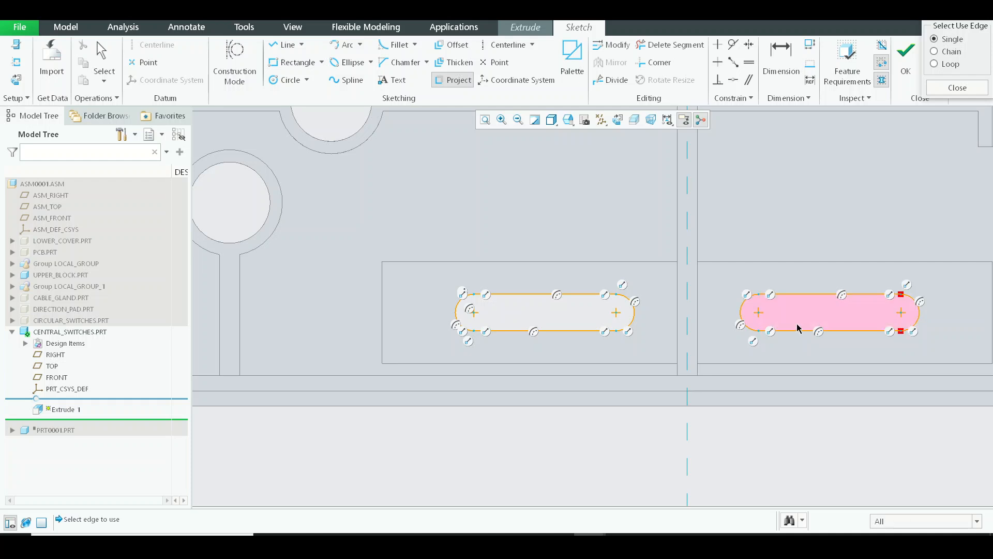
{"action": "middle_click", "coordinate": [797, 330]}
Try to finish the sketch with both projected slot outlines, then choose to stay in the sketcher
{"action": "scroll", "coordinate": [569, 278], "scroll_direction": "up", "scroll_amount": 1}
{"action": "scroll", "coordinate": [561, 314], "scroll_direction": "down", "scroll_amount": 3}
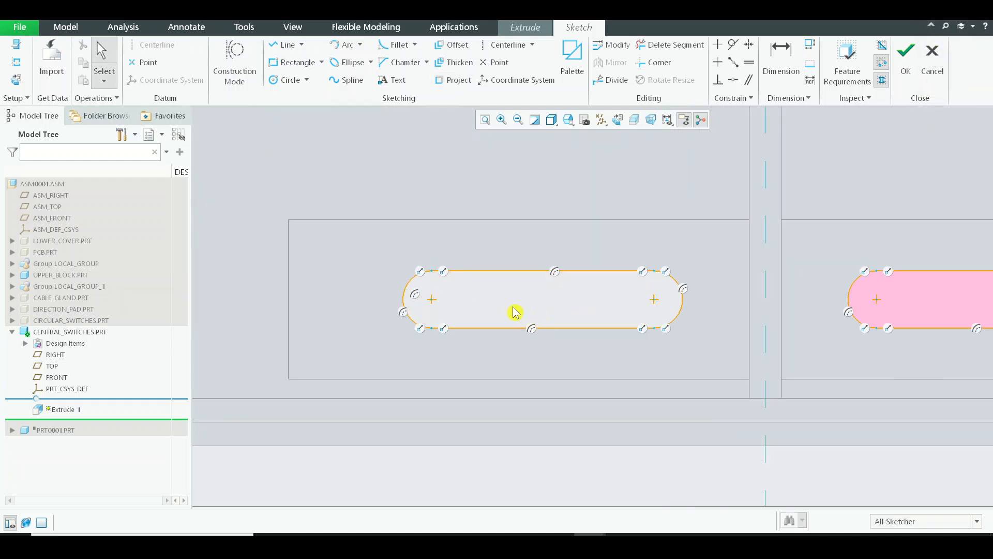
{"action": "scroll", "coordinate": [513, 308], "scroll_direction": "up", "scroll_amount": 5}
{"action": "left_click", "coordinate": [906, 66]}
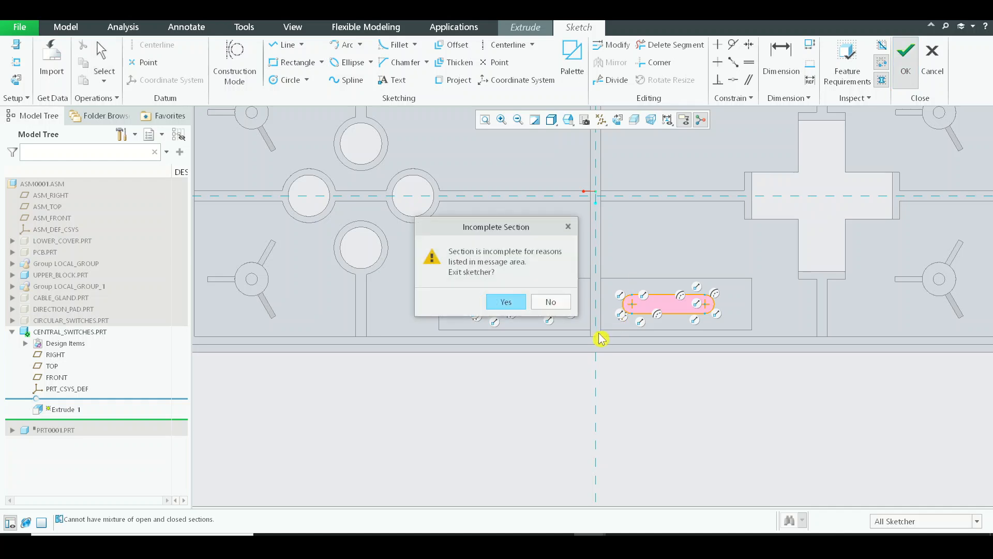
{"action": "left_click", "coordinate": [565, 302]}
Delete all projected segments of the slot nearest the circular switch holes with Delete Segment
{"action": "scroll", "coordinate": [560, 306], "scroll_direction": "down", "scroll_amount": 5}
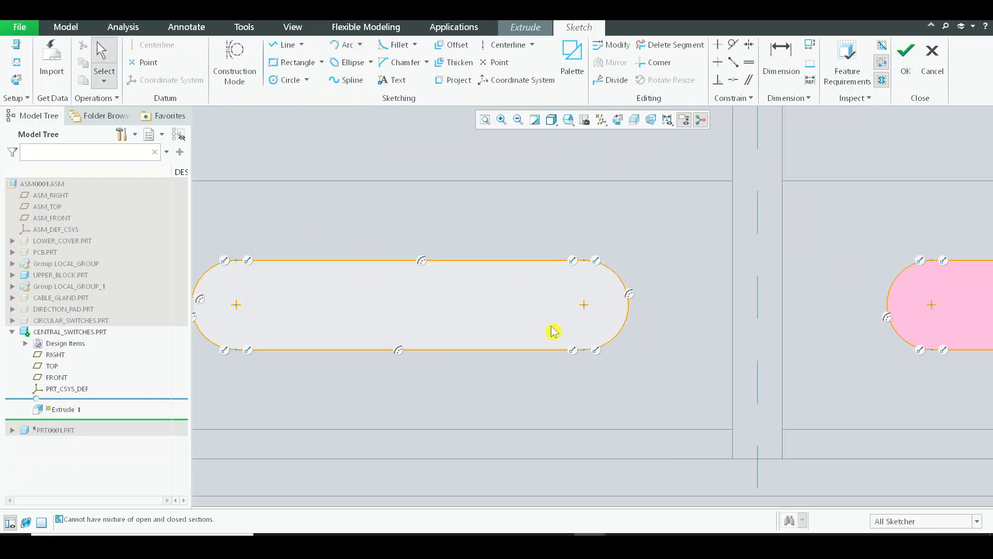
{"action": "scroll", "coordinate": [595, 291], "scroll_direction": "up", "scroll_amount": 1}
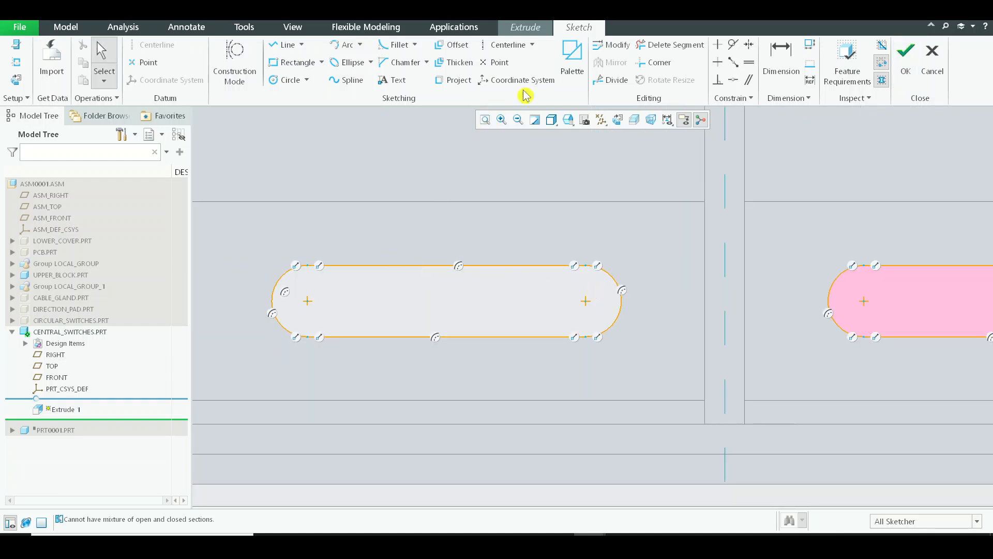
{"action": "left_click", "coordinate": [670, 45]}
{"action": "left_click", "coordinate": [517, 265]}
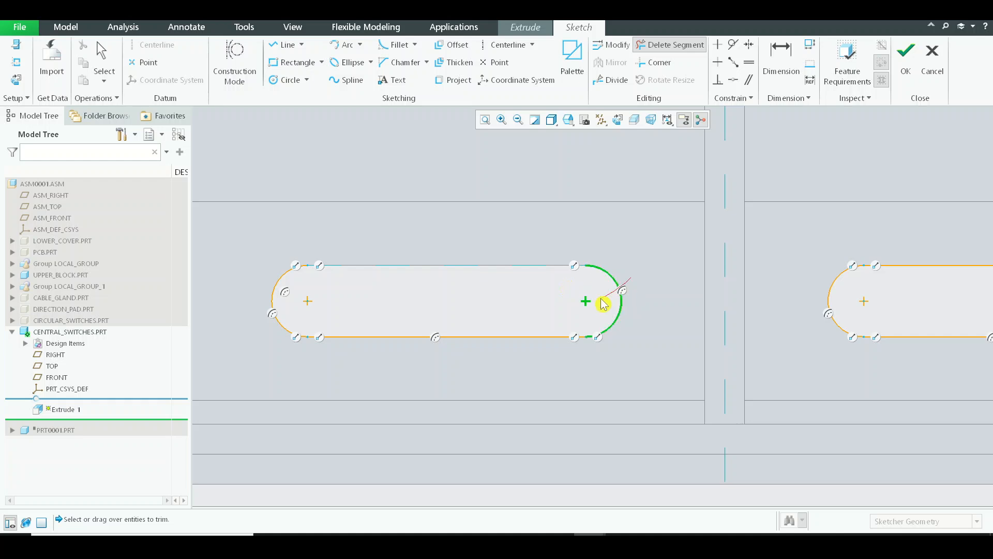
{"action": "left_click_drag", "start_coordinate": [565, 364], "coordinate": [567, 366]}
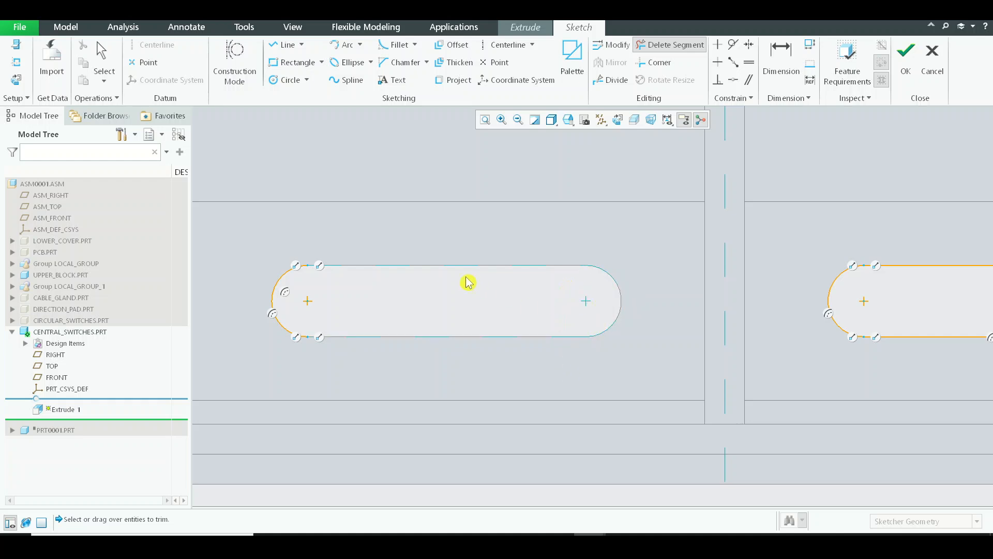
{"action": "middle_click", "coordinate": [309, 234]}
{"action": "scroll", "coordinate": [309, 234], "scroll_direction": "up", "scroll_amount": 3}
{"action": "scroll", "coordinate": [323, 234], "scroll_direction": "down", "scroll_amount": 1}
Project the four edges of the slot nearest the circular holes again to form a closed outline
{"action": "left_click", "coordinate": [448, 83]}
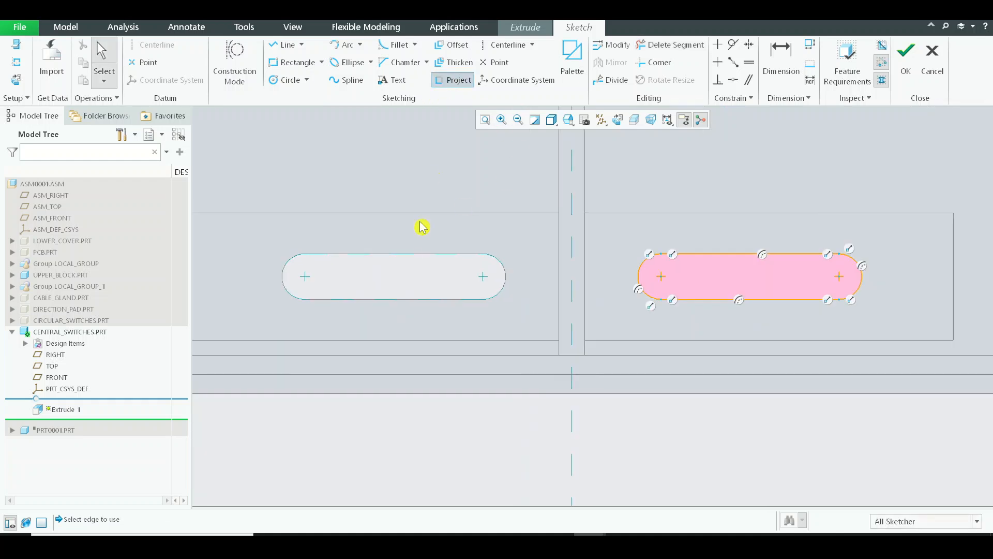
{"action": "left_click", "coordinate": [453, 254]}
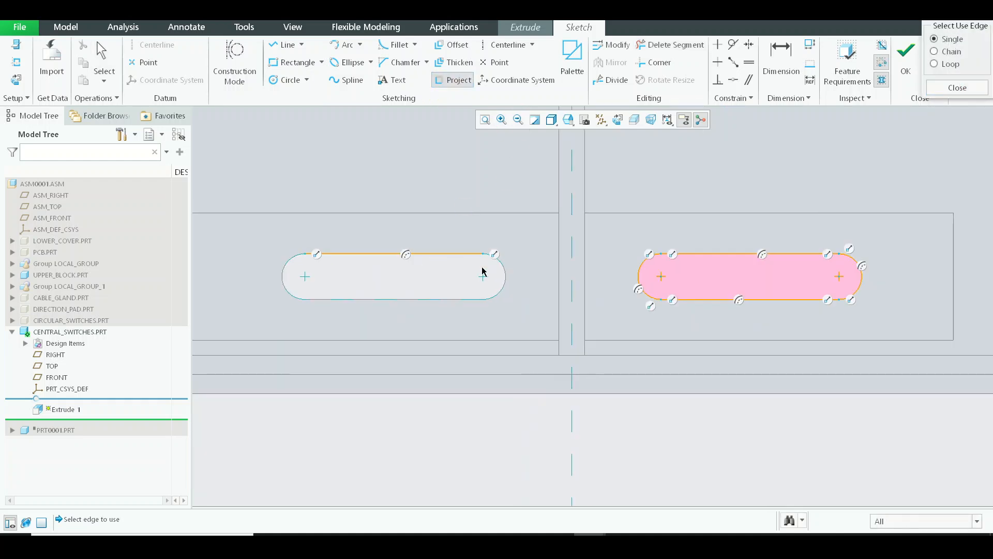
{"action": "left_click", "coordinate": [453, 300]}
{"action": "left_click", "coordinate": [282, 281]}
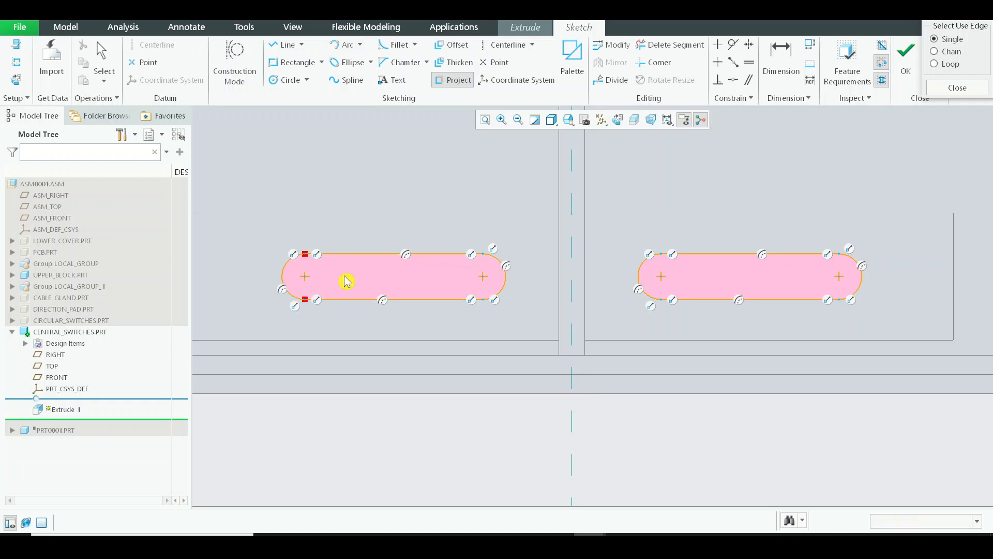
{"action": "middle_click", "coordinate": [348, 277]}
Finish the sketch and check the extrusion preview of both slot profiles from the side of the upper block
{"action": "scroll", "coordinate": [616, 279], "scroll_direction": "up", "scroll_amount": 1}
{"action": "left_click", "coordinate": [905, 61]}
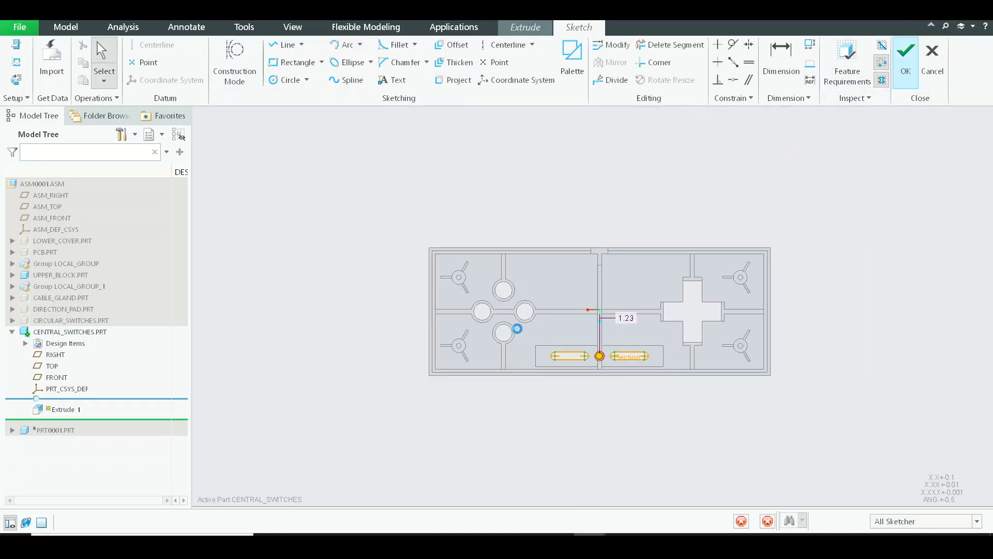
{"action": "mouse_move", "coordinate": [579, 364]}
{"action": "middle_mouse_down"}
{"action": "mouse_move", "coordinate": [591, 164]}
{"action": "mouse_move", "coordinate": [594, 181]}
{"action": "middle_mouse_up"}
{"action": "scroll", "coordinate": [591, 153], "scroll_direction": "down", "scroll_amount": 4}
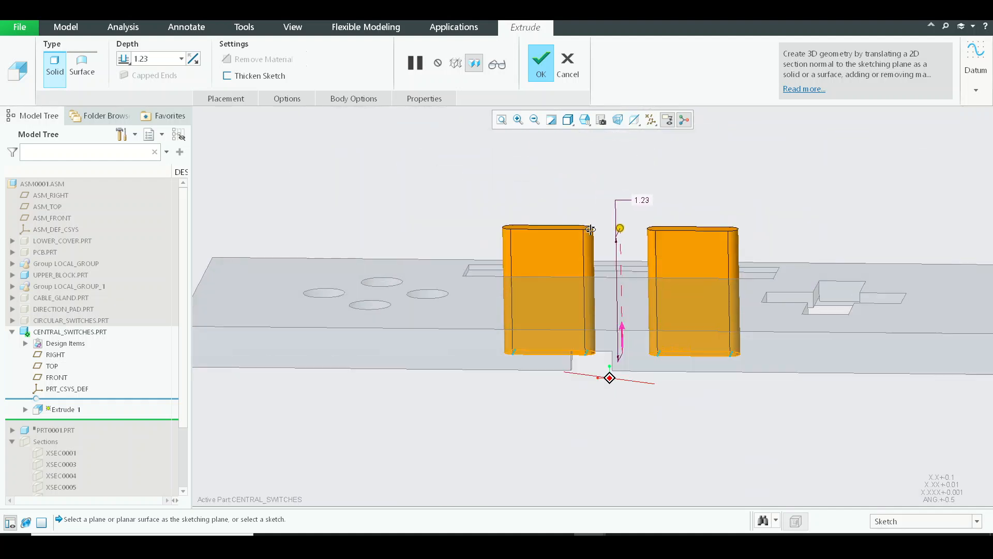
Adjust the extrusion depth of both slot profiles freehand and complete the Extrude as solid switch bodies
{"action": "left_click_drag", "start_coordinate": [620, 230], "coordinate": [623, 256]}
{"action": "middle_click_drag", "start_coordinate": [623, 256], "coordinate": [632, 459]}
{"action": "scroll", "coordinate": [632, 455], "scroll_direction": "up", "scroll_amount": 4}
{"action": "middle_click", "coordinate": [631, 354]}
{"action": "scroll", "coordinate": [434, 186], "scroll_direction": "up", "scroll_amount": 4}
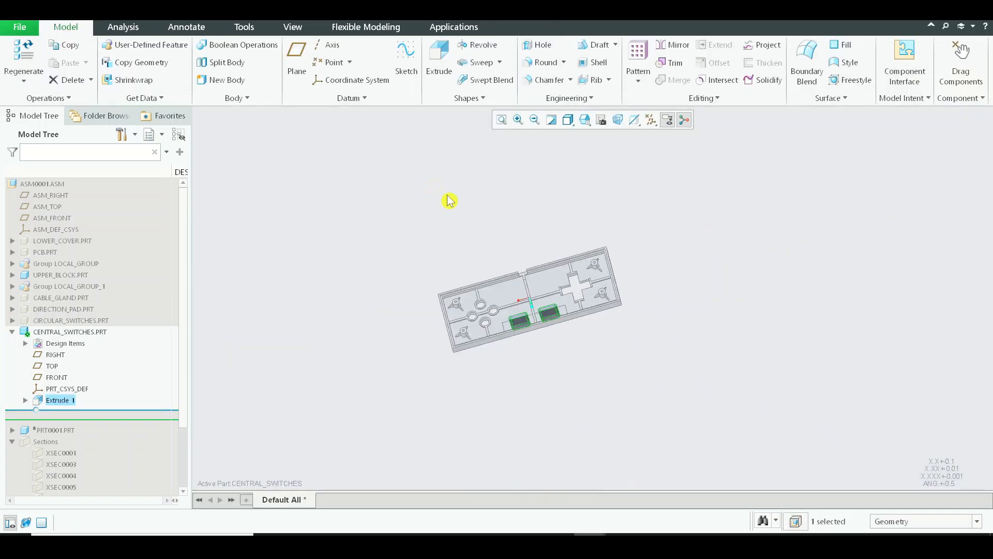
{"action": "left_click", "coordinate": [449, 201]}
{"action": "middle_click_drag", "start_coordinate": [510, 266], "coordinate": [512, 236]}
{"action": "scroll", "coordinate": [530, 311], "scroll_direction": "down", "scroll_amount": 6}
{"action": "middle_click_drag", "start_coordinate": [530, 310], "coordinate": [542, 323]}
{"action": "scroll", "coordinate": [542, 324], "scroll_direction": "down", "scroll_amount": 2}
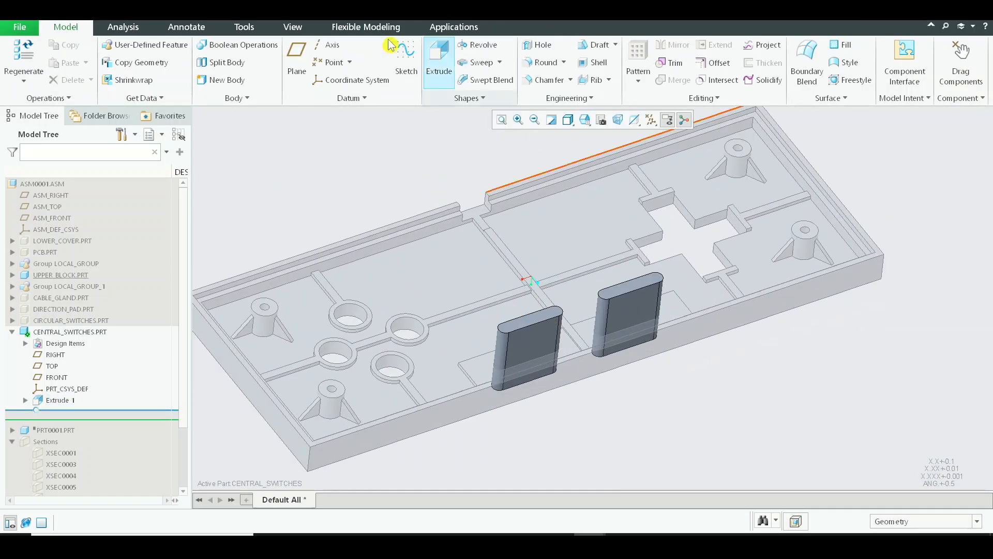
Shorten both switch bodies by offsetting their flat end faces inward by about 0.53 with Offset Geometry
{"action": "left_click", "coordinate": [362, 26]}
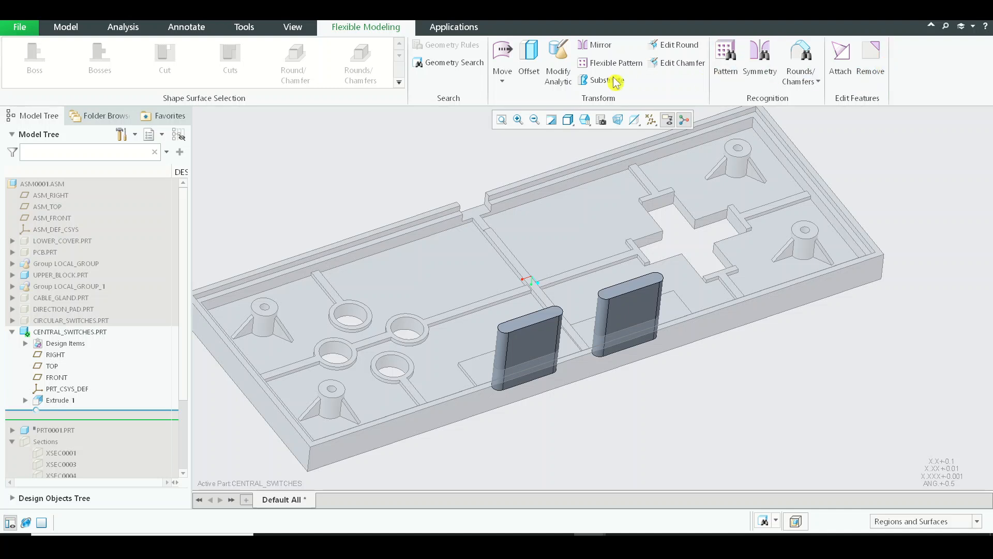
{"action": "left_click", "coordinate": [529, 57]}
{"action": "scroll", "coordinate": [518, 336], "scroll_direction": "down", "scroll_amount": 3}
{"action": "scroll", "coordinate": [518, 331], "scroll_direction": "down", "scroll_amount": 2}
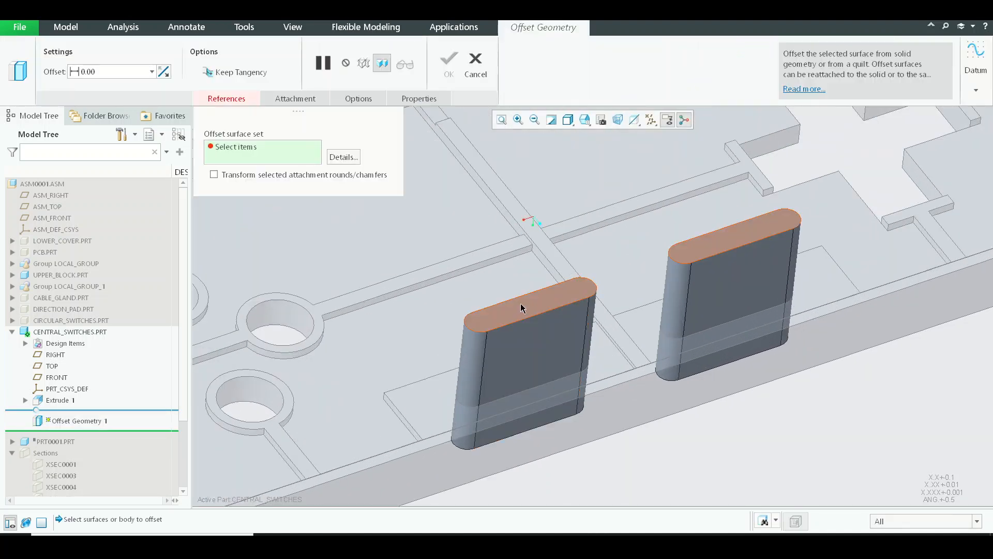
{"action": "left_click", "coordinate": [521, 304]}
{"action": "left_click_drag", "start_coordinate": [633, 273], "coordinate": [643, 342]}
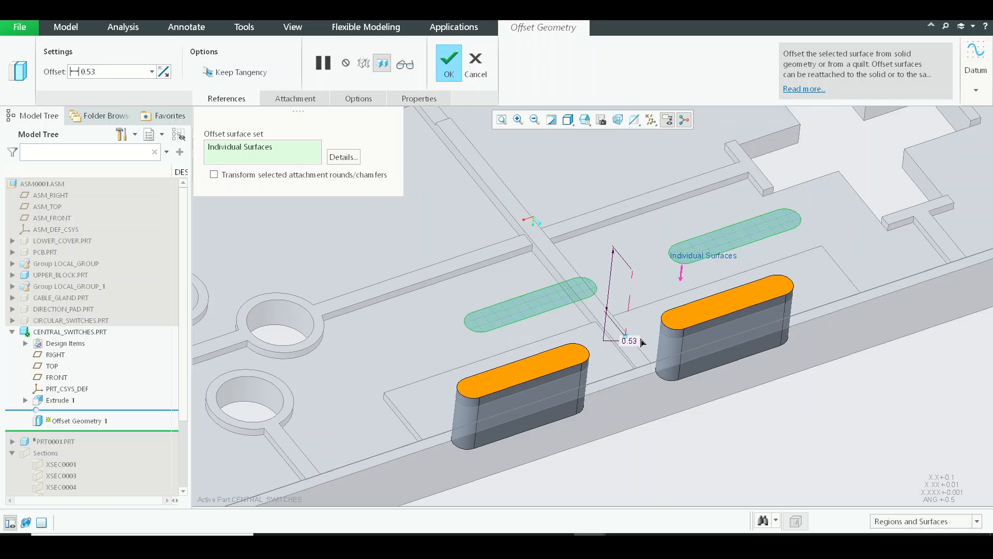
{"action": "middle_click", "coordinate": [653, 327]}
{"action": "middle_click_drag", "start_coordinate": [670, 323], "coordinate": [683, 290]}
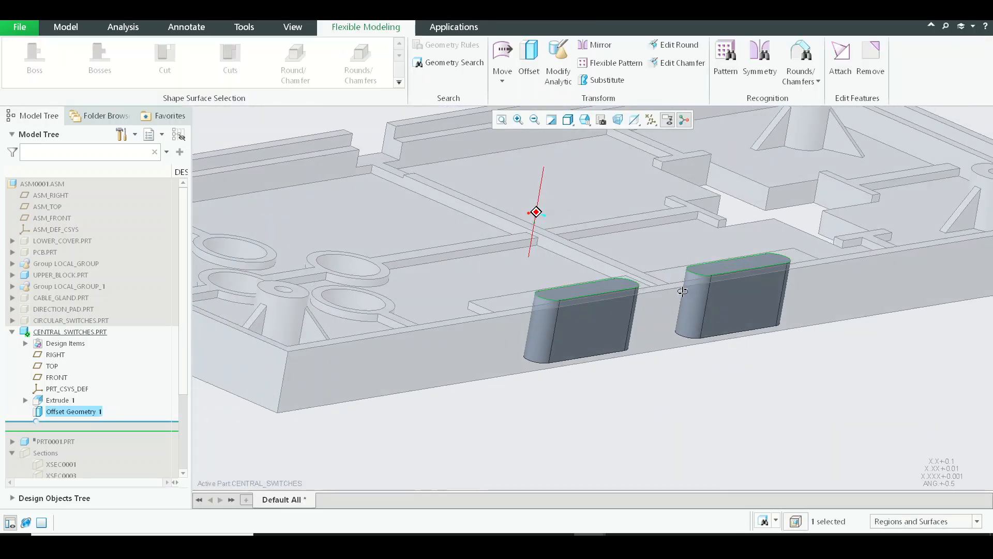
Activate the top-level assembly ASM0001 and bring the inner side of the upper block into view
{"action": "left_click", "coordinate": [37, 183]}
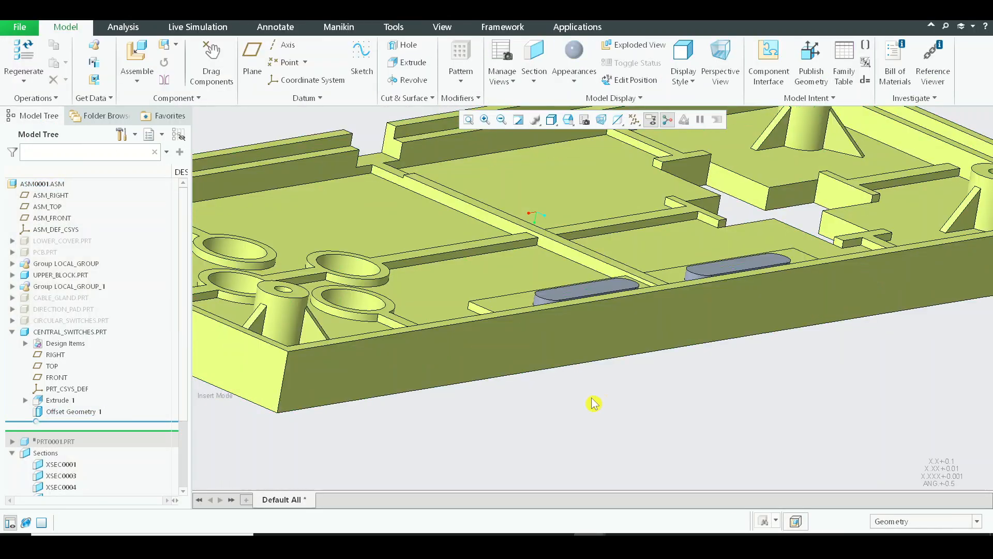
{"action": "mouse_move", "coordinate": [594, 402]}
{"action": "middle_mouse_down"}
{"action": "mouse_move", "coordinate": [681, 357]}
{"action": "mouse_move", "coordinate": [700, 412]}
{"action": "mouse_move", "coordinate": [687, 383]}
{"action": "mouse_move", "coordinate": [698, 409]}
{"action": "mouse_move", "coordinate": [754, 362]}
{"action": "mouse_move", "coordinate": [666, 316]}
{"action": "middle_mouse_up"}
{"action": "scroll", "coordinate": [565, 277], "scroll_direction": "up", "scroll_amount": 5}
{"action": "scroll", "coordinate": [533, 266], "scroll_direction": "down", "scroll_amount": 2}
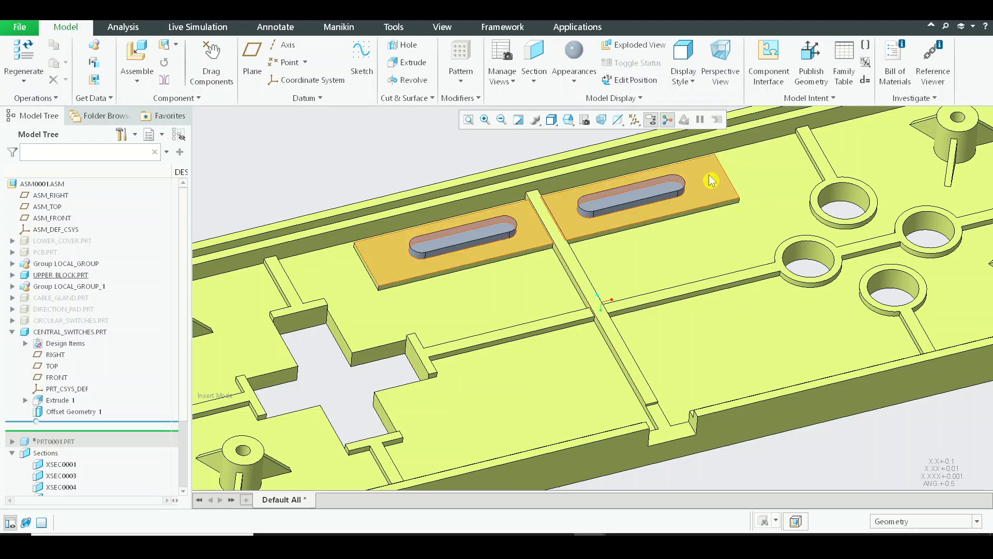
Examine how the two switch bodies sit in the slots relative to the raised plate and the central rib
{"action": "middle_click_drag", "start_coordinate": [705, 177], "coordinate": [704, 170]}
{"action": "scroll", "coordinate": [512, 216], "scroll_direction": "up", "scroll_amount": 4}
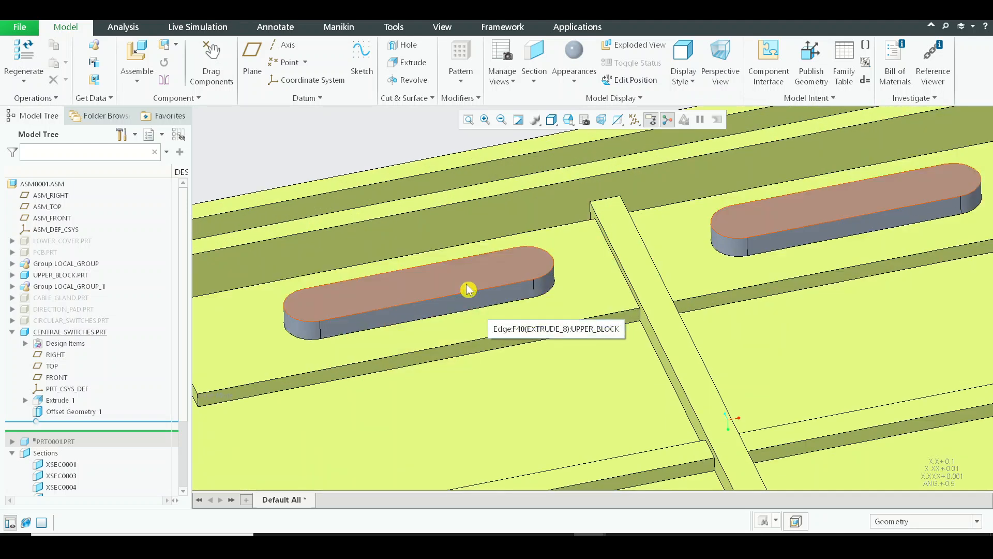
{"action": "scroll", "coordinate": [604, 233], "scroll_direction": "up", "scroll_amount": 3}
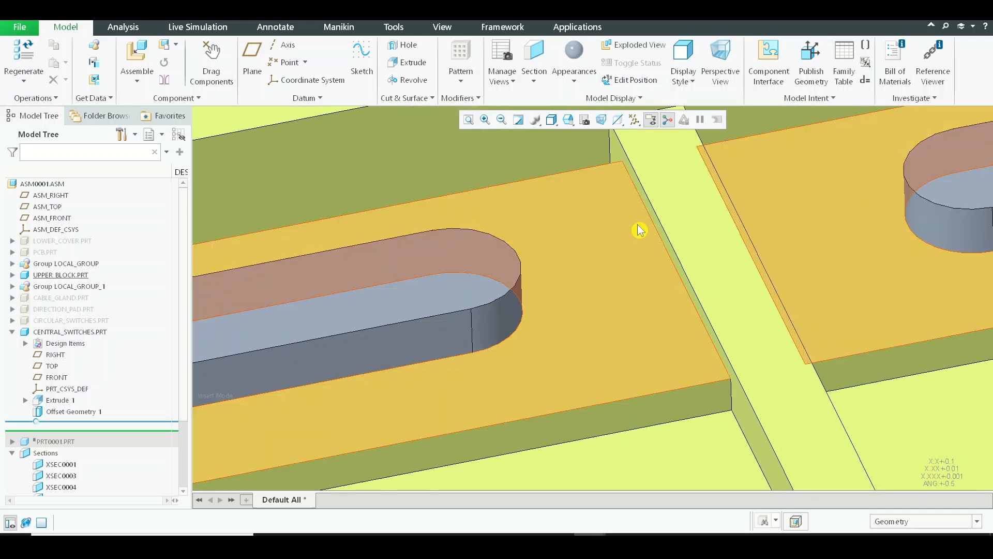
{"action": "scroll", "coordinate": [705, 355], "scroll_direction": "down", "scroll_amount": 3}
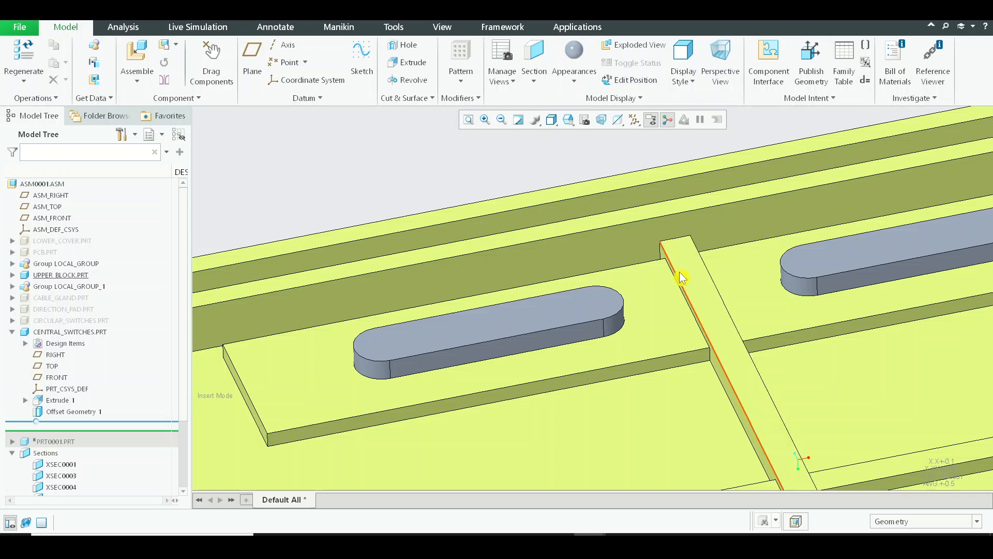
{"action": "middle_click_drag", "start_coordinate": [686, 276], "coordinate": [601, 286]}
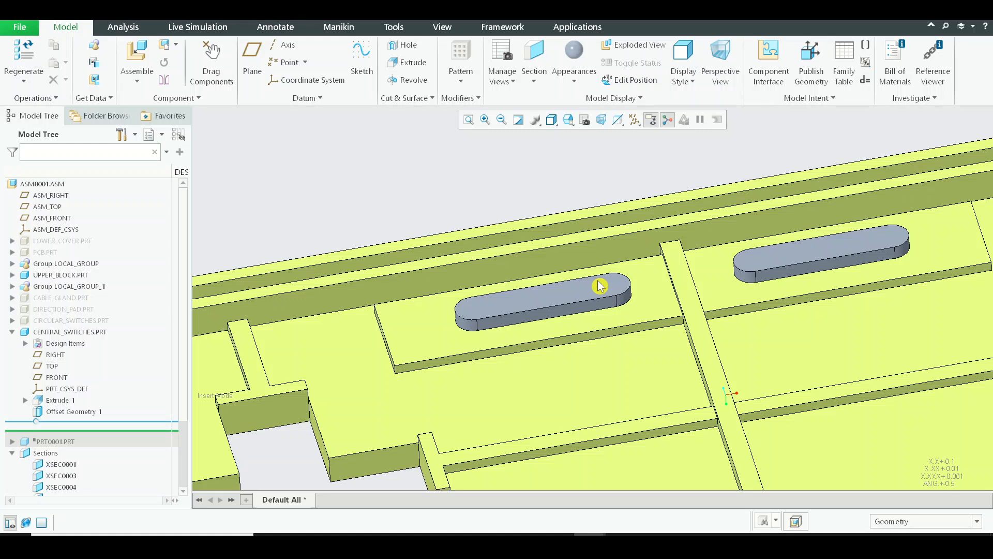
{"action": "left_click", "coordinate": [63, 332]}
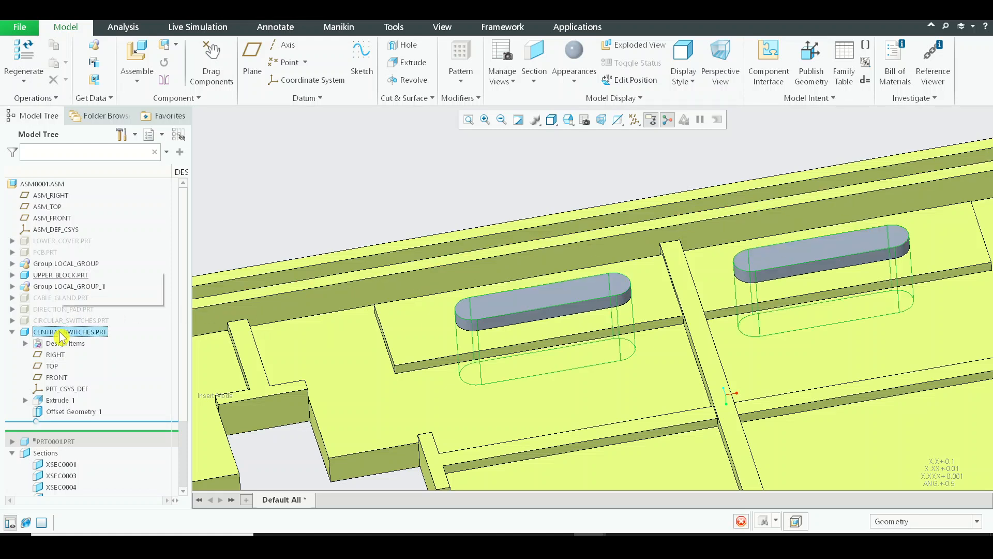
{"action": "left_click", "coordinate": [625, 165]}
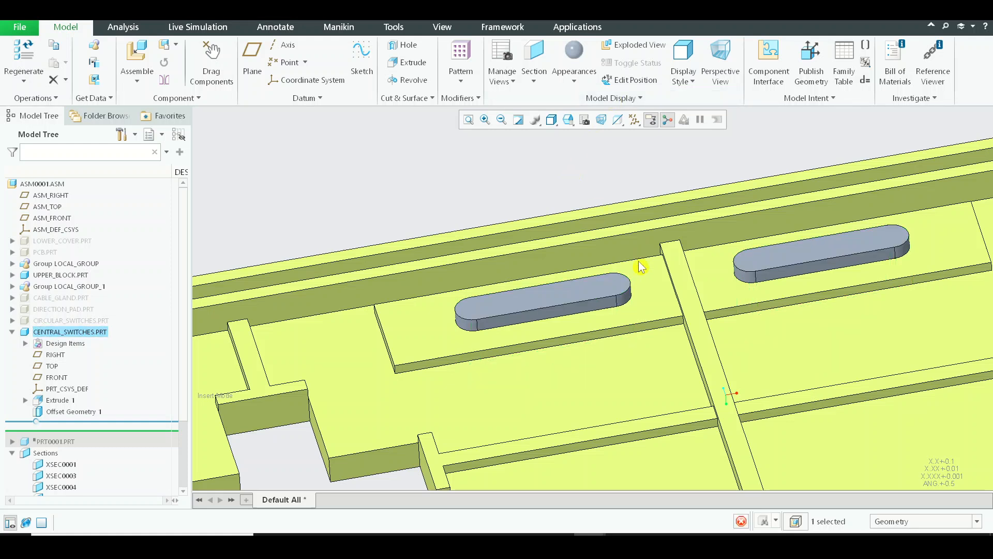
{"action": "scroll", "coordinate": [641, 267], "scroll_direction": "down", "scroll_amount": 2}
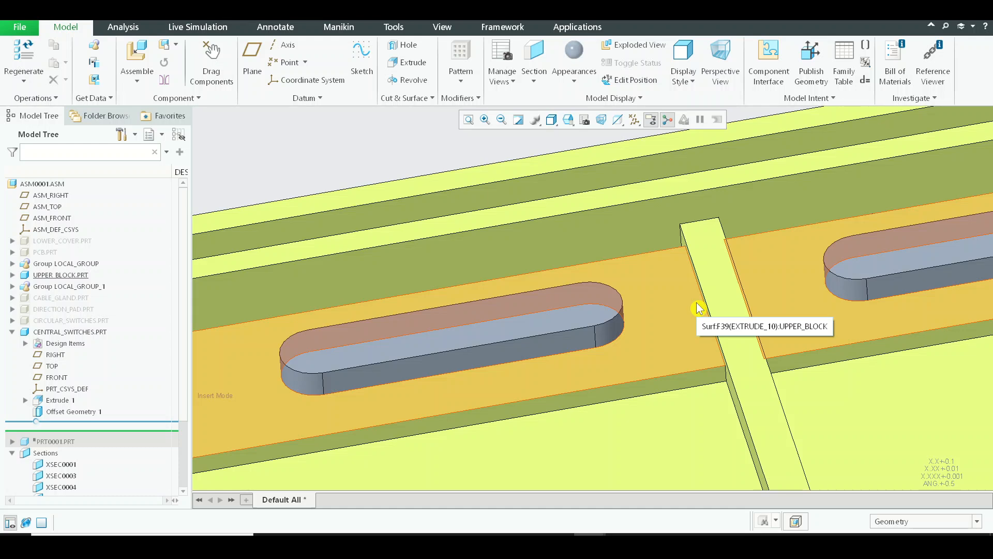
Measure the distance between the central rib's top face and the raised plate around the slots
{"action": "left_click", "coordinate": [130, 28]}
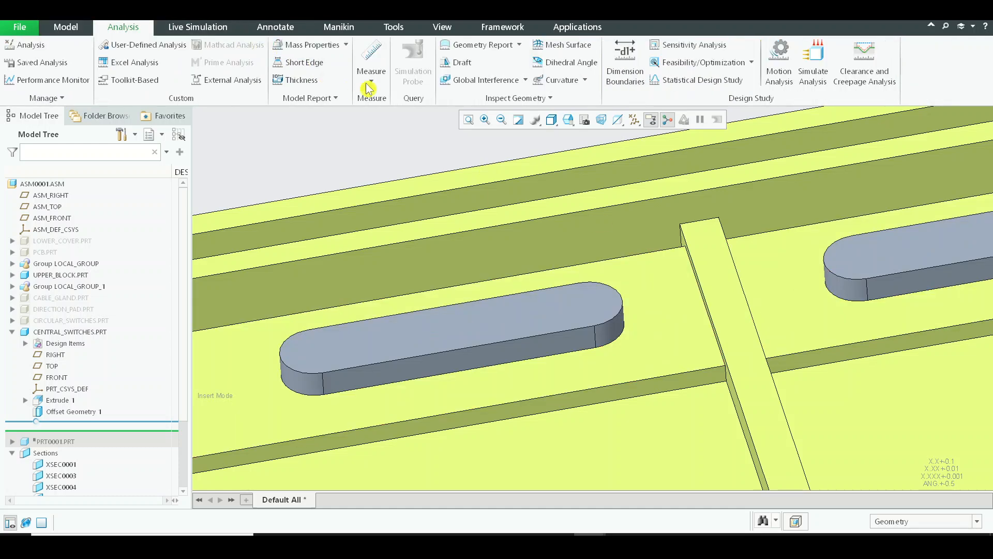
{"action": "left_click", "coordinate": [371, 81]}
{"action": "left_click", "coordinate": [398, 106]}
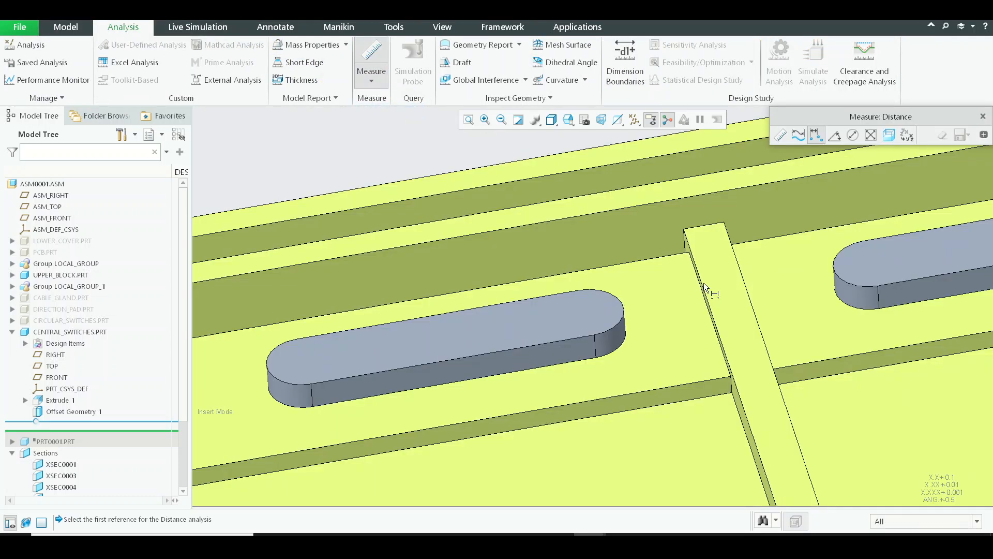
{"action": "left_click", "coordinate": [708, 282]}
{"action": "left_click", "coordinate": [670, 329]}
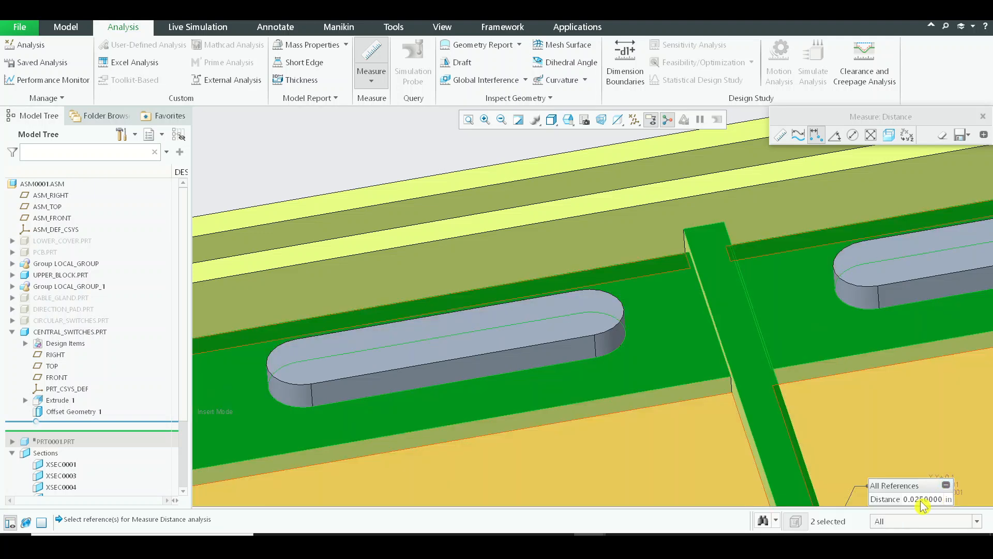
{"action": "middle_click", "coordinate": [693, 279]}
Measure the distance between a switch body's end face and the central rib's top face
{"action": "middle_click_drag", "start_coordinate": [693, 279], "coordinate": [688, 257]}
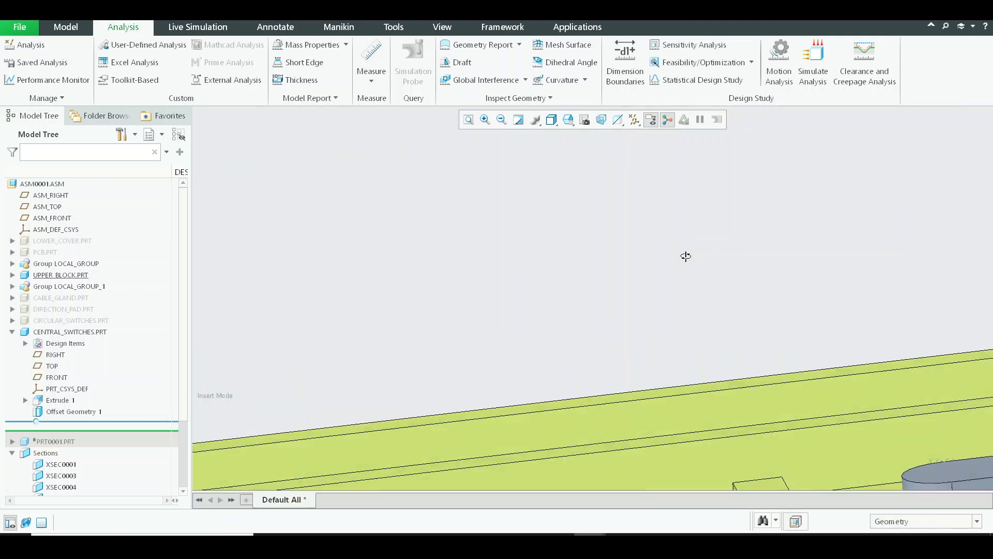
{"action": "scroll", "coordinate": [688, 257], "scroll_direction": "up", "scroll_amount": 4}
{"action": "mouse_move", "coordinate": [782, 324]}
{"action": "middle_mouse_down"}
{"action": "mouse_move", "coordinate": [774, 313]}
{"action": "mouse_move", "coordinate": [772, 332]}
{"action": "middle_mouse_up"}
{"action": "scroll", "coordinate": [688, 322], "scroll_direction": "down", "scroll_amount": 4}
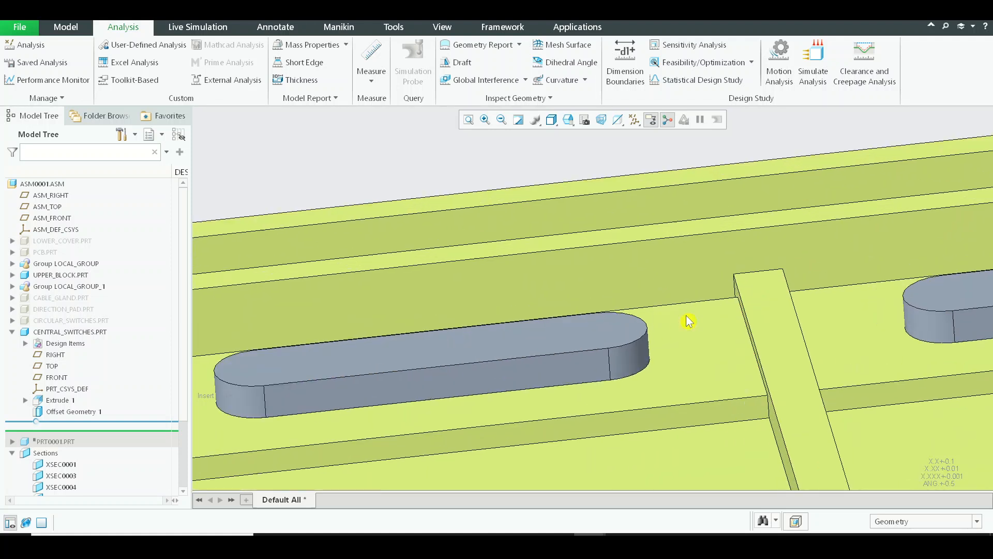
{"action": "left_click", "coordinate": [378, 77]}
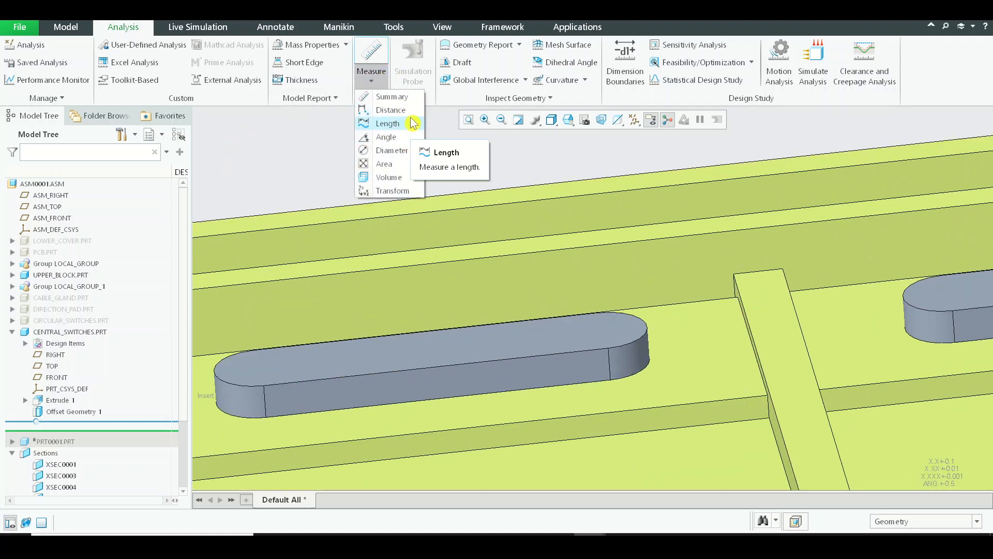
{"action": "left_click", "coordinate": [390, 110]}
{"action": "scroll", "coordinate": [613, 325], "scroll_direction": "down", "scroll_amount": 1}
{"action": "left_click", "coordinate": [617, 329]}
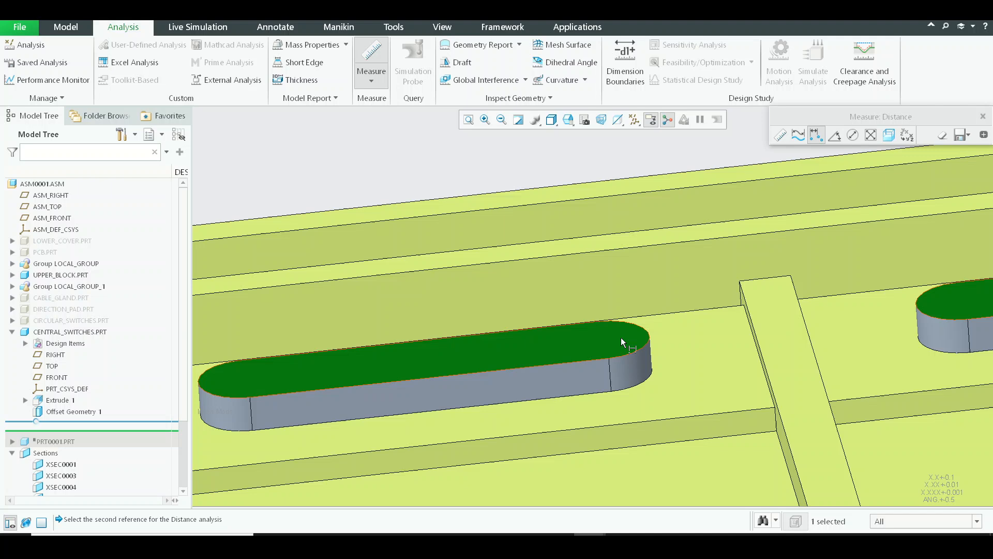
{"action": "left_click", "coordinate": [791, 340], "text": "ctrl"}
{"action": "scroll", "coordinate": [690, 255], "scroll_direction": "up", "scroll_amount": 3}
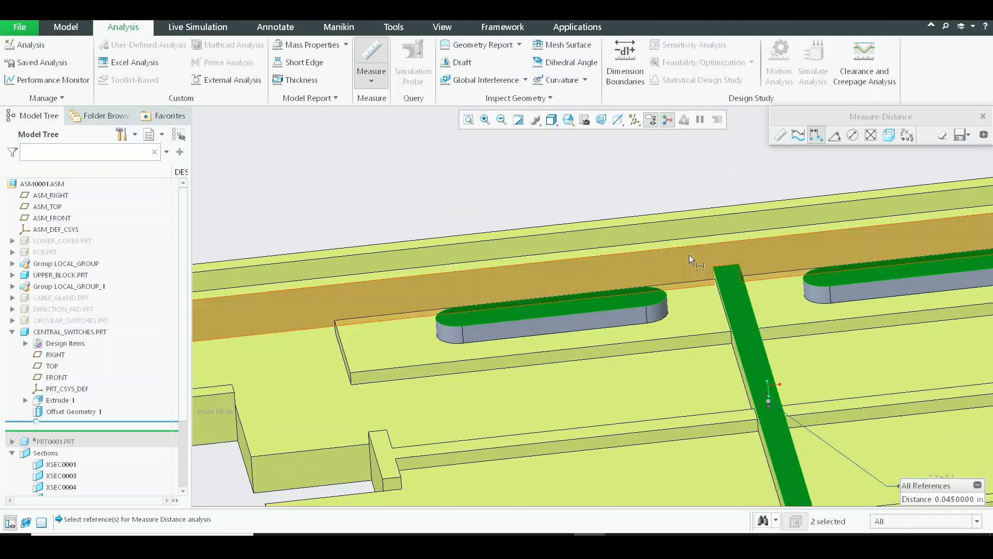
{"action": "middle_click_drag", "start_coordinate": [689, 255], "coordinate": [710, 279]}
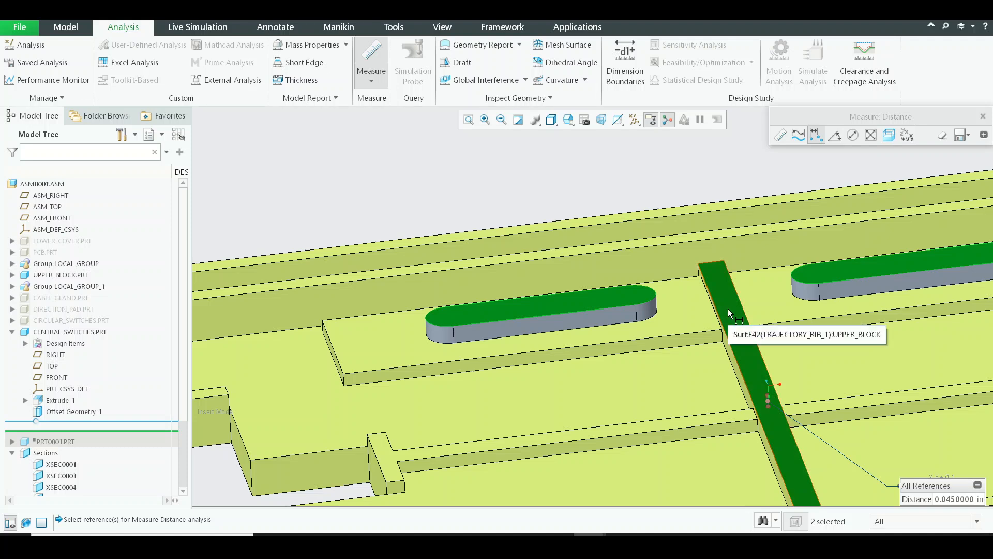
{"action": "key", "text": "Escape"}
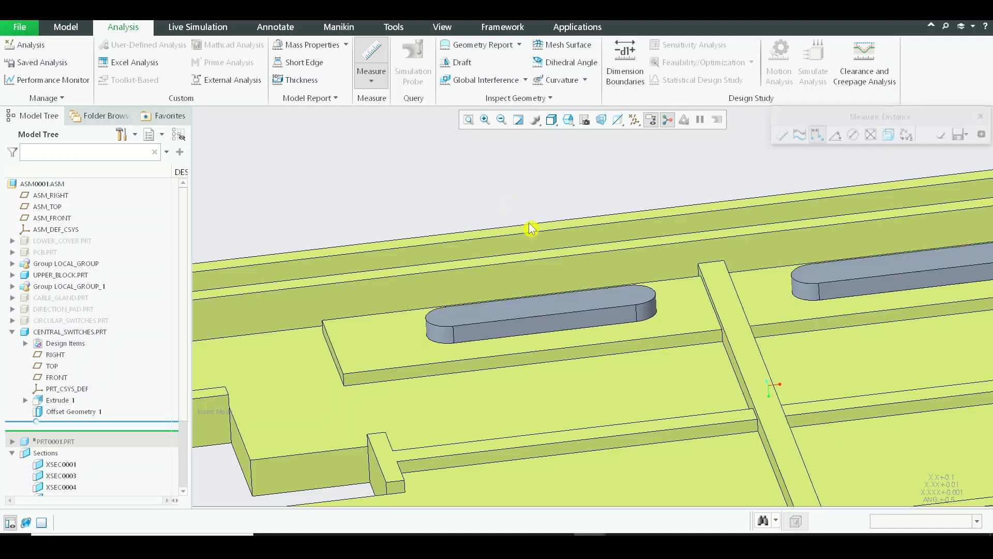
Activate the Central_switches part and start an Extrude sketch on the end face of the switch body nearer the cross-shaped cutout
{"action": "left_click", "coordinate": [563, 298]}
{"action": "left_click", "coordinate": [588, 263]}
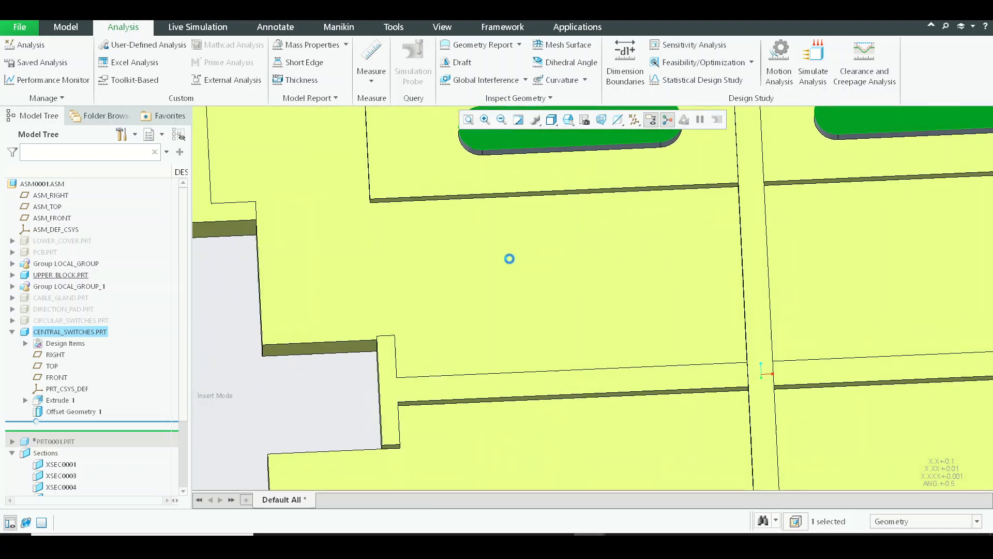
{"action": "left_click", "coordinate": [71, 332]}
{"action": "left_click", "coordinate": [82, 280]}
{"action": "scroll", "coordinate": [421, 285], "scroll_direction": "up", "scroll_amount": 5}
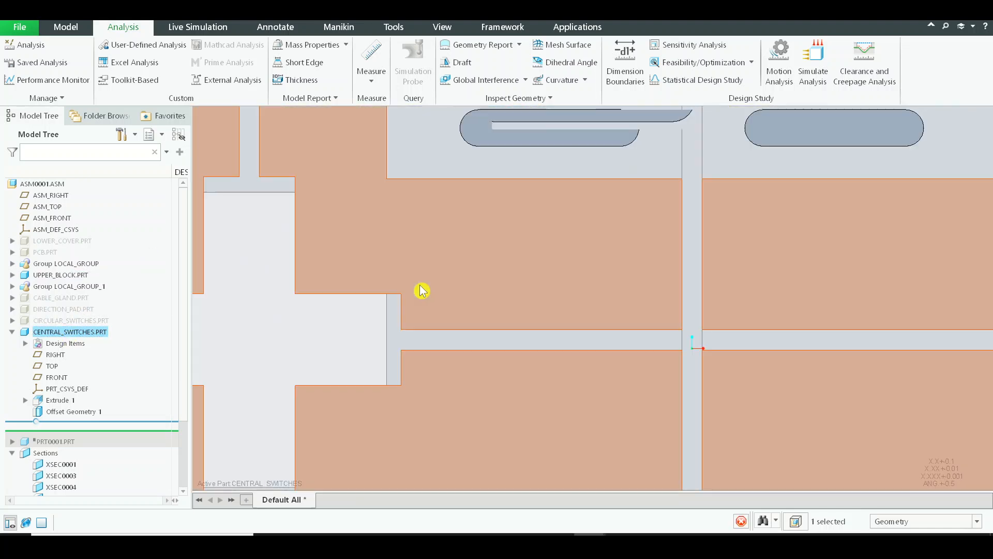
{"action": "scroll", "coordinate": [520, 220], "scroll_direction": "down", "scroll_amount": 4}
{"action": "left_click", "coordinate": [430, 64]}
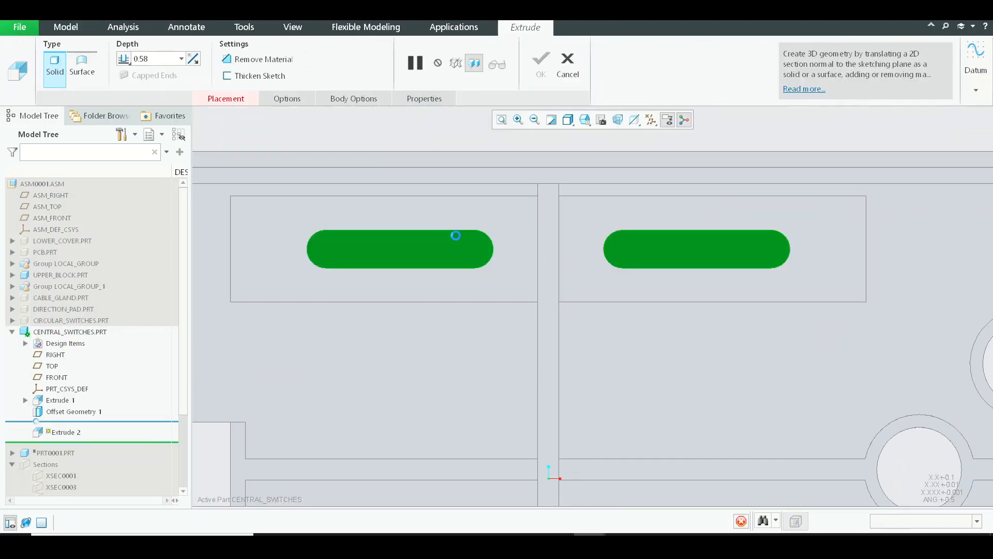
{"action": "left_click", "coordinate": [457, 235]}
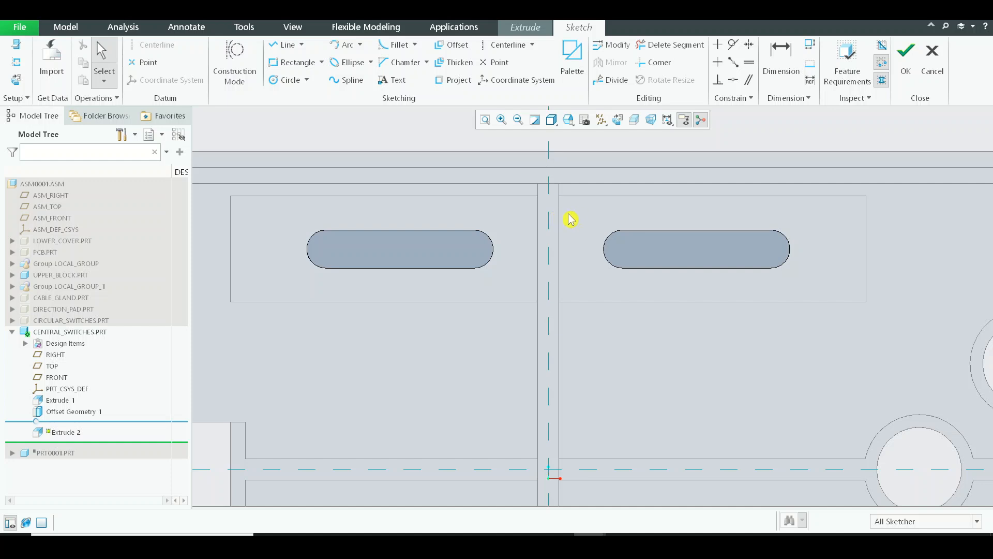
Sketch a rectangle spanning the switch body's height, from the start of its rounded end to the near edge of the central rib
{"action": "left_click", "coordinate": [301, 67]}
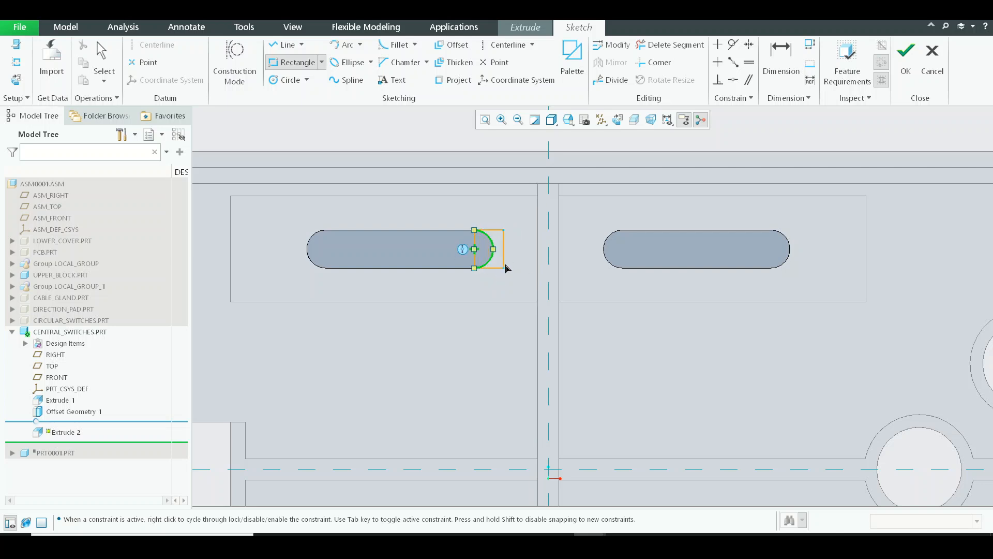
{"action": "left_click", "coordinate": [536, 268]}
{"action": "middle_click", "coordinate": [636, 263]}
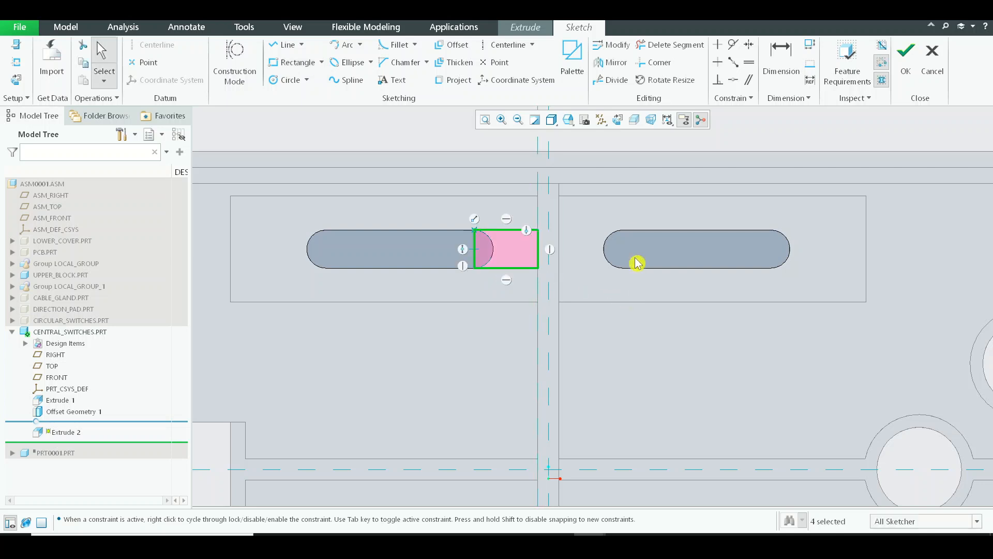
Mirror the rectangle about the vertical reference line through the central rib and finish the sketch
{"action": "left_click_drag", "start_coordinate": [572, 314], "coordinate": [572, 314]}
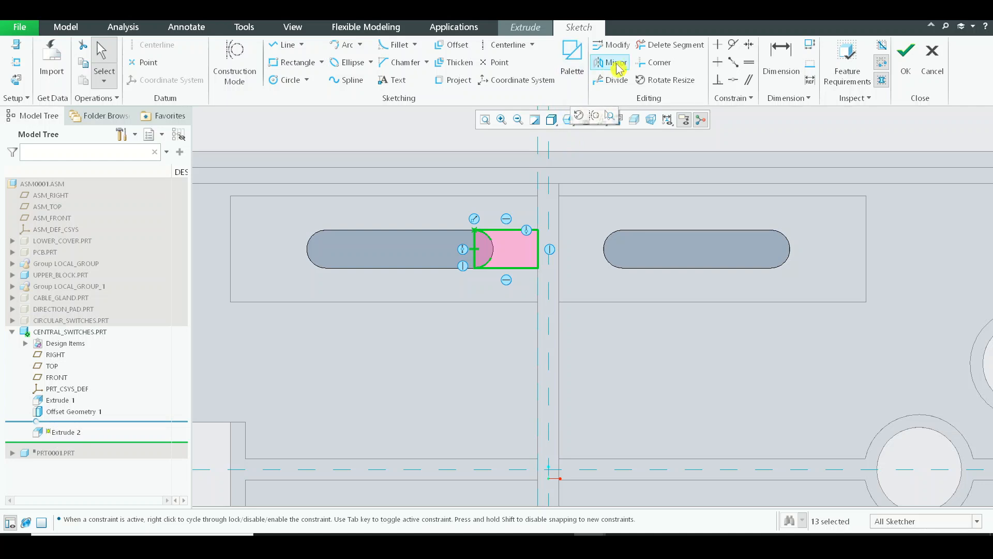
{"action": "left_click", "coordinate": [616, 63]}
{"action": "left_click", "coordinate": [548, 148]}
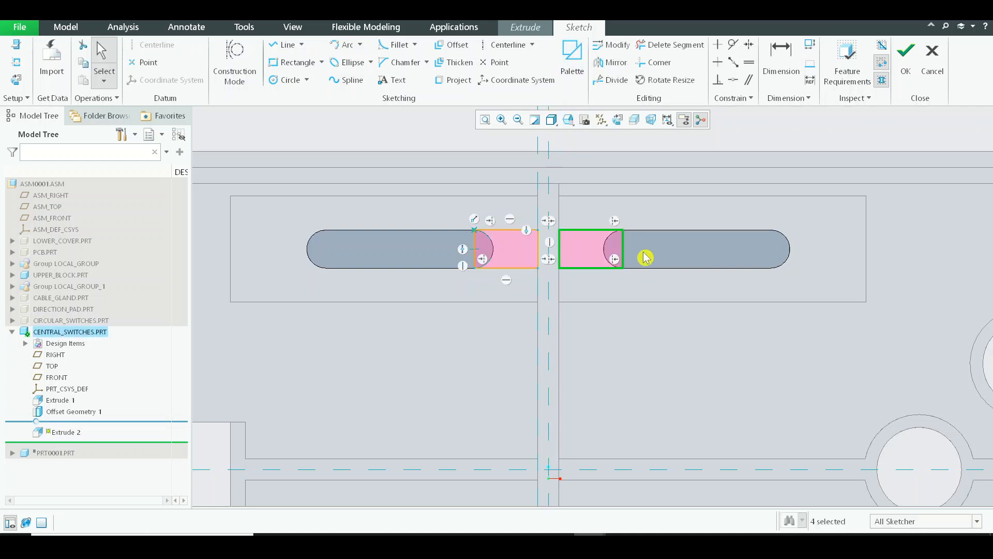
{"action": "scroll", "coordinate": [572, 245], "scroll_direction": "up", "scroll_amount": 3}
{"action": "scroll", "coordinate": [573, 245], "scroll_direction": "down", "scroll_amount": 3}
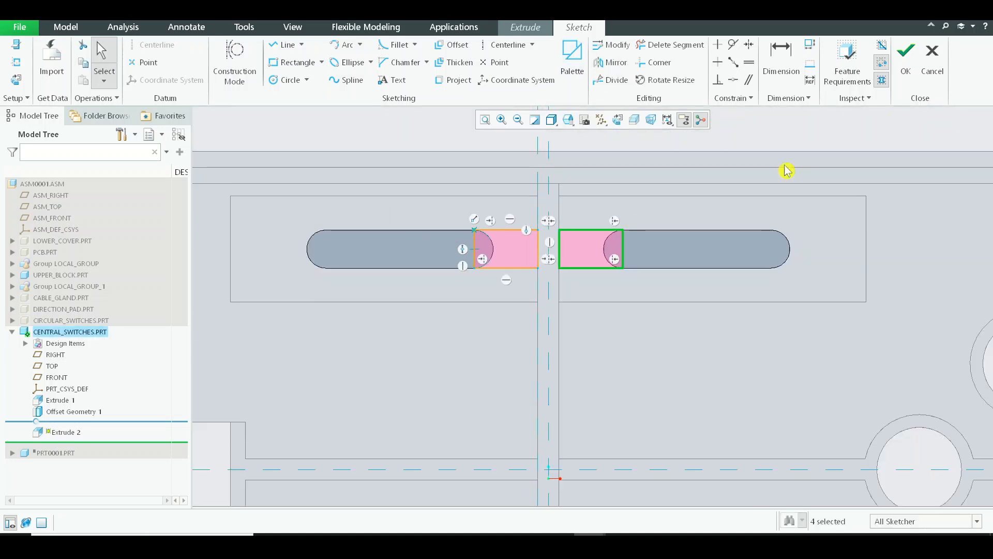
{"action": "left_click", "coordinate": [916, 69]}
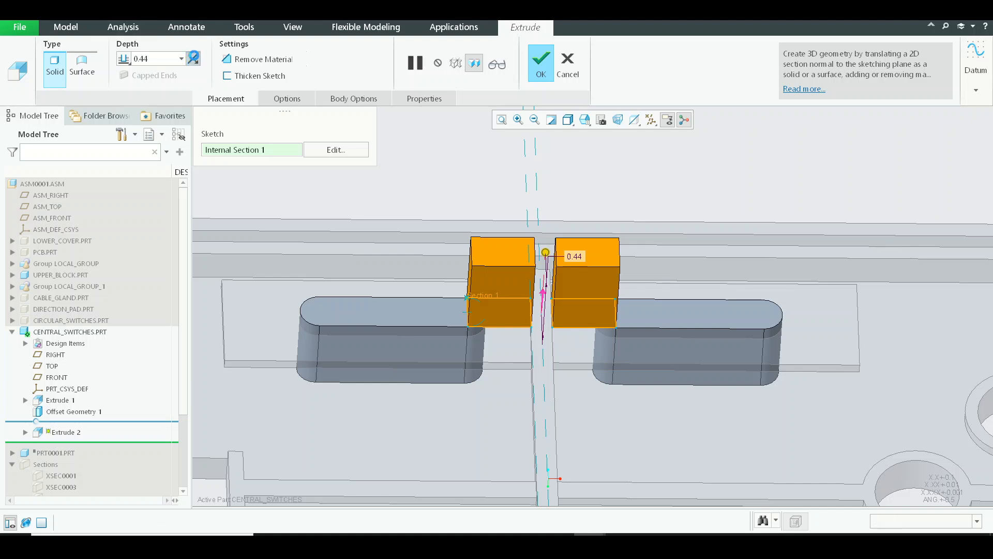
Reverse the extrusion direction toward the switch bodies' material, set its depth to 0.045, and complete the feature
{"action": "left_click", "coordinate": [193, 58]}
{"action": "type", "text": "0.0"}
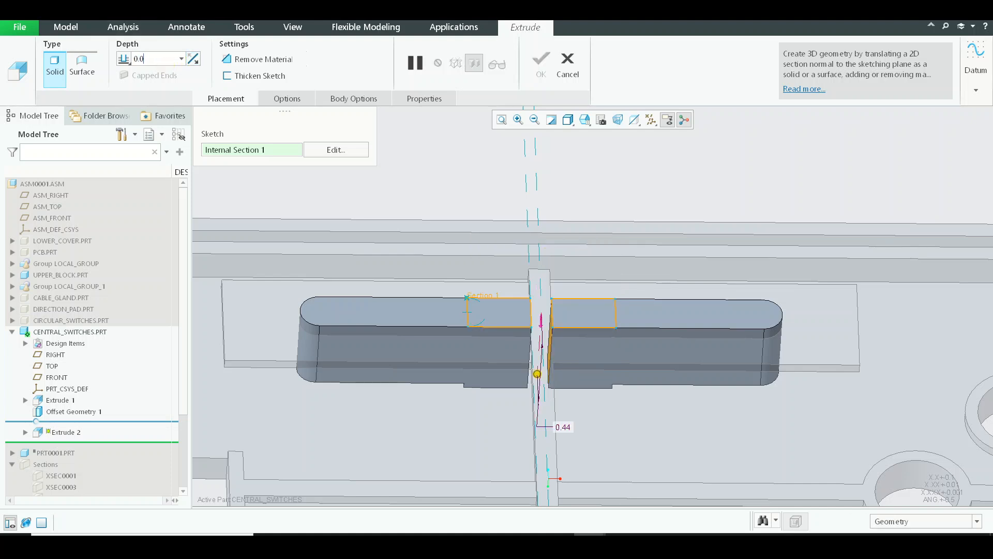
{"action": "type", "text": "45"}
{"action": "key", "text": "Return"}
{"action": "scroll", "coordinate": [557, 417], "scroll_direction": "down", "scroll_amount": 4}
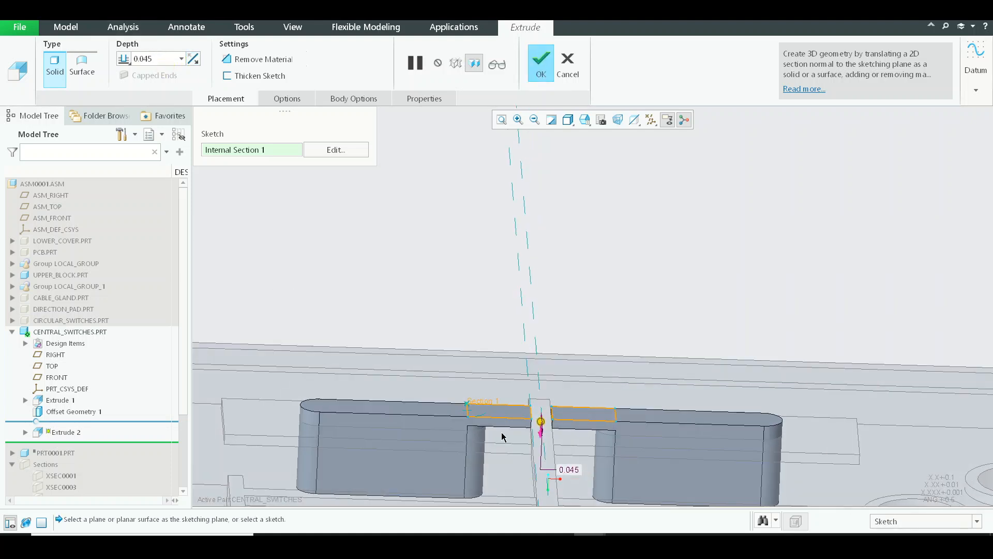
{"action": "middle_click_drag", "start_coordinate": [557, 415], "coordinate": [559, 444]}
{"action": "scroll", "coordinate": [545, 409], "scroll_direction": "up", "scroll_amount": 4}
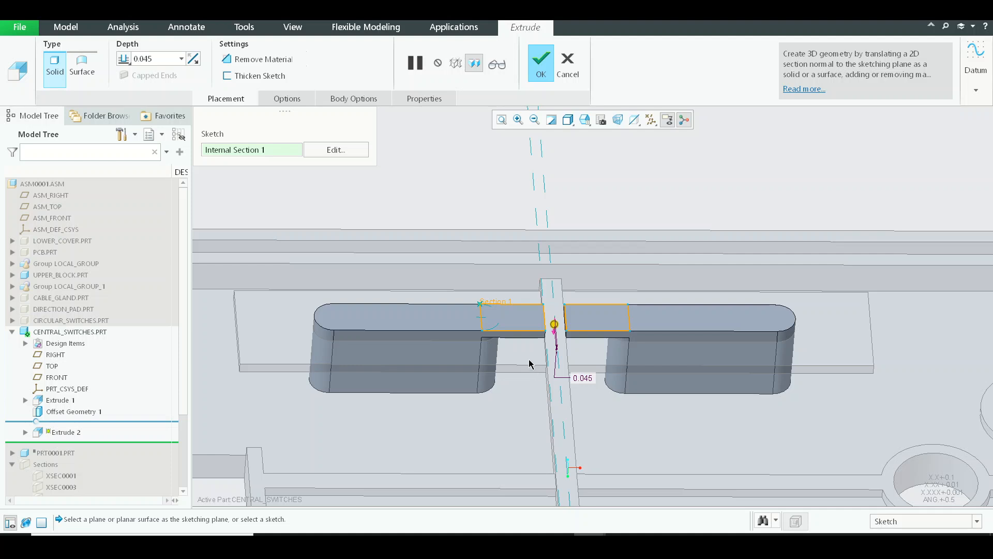
{"action": "middle_click_drag", "start_coordinate": [528, 359], "coordinate": [495, 434]}
{"action": "middle_click", "coordinate": [496, 433]}
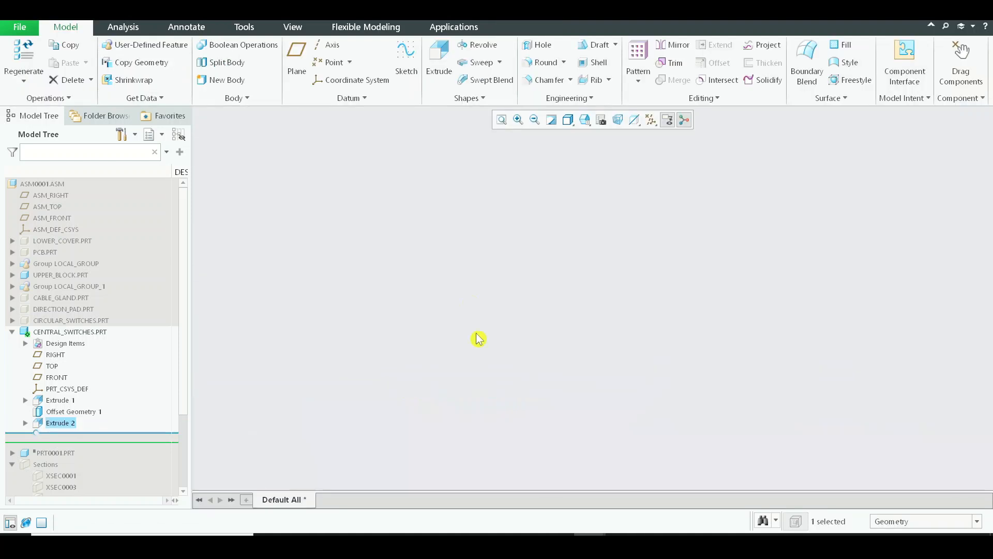
Activate the top-level assembly and create a planar section at the flat side face of the switch body with zero offset
{"action": "left_click", "coordinate": [55, 184]}
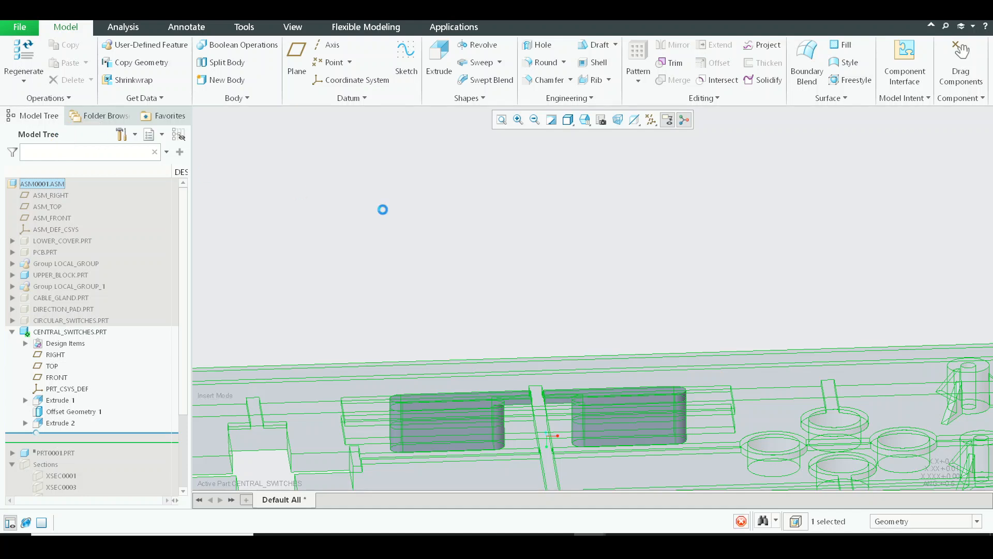
{"action": "left_click", "coordinate": [124, 28]}
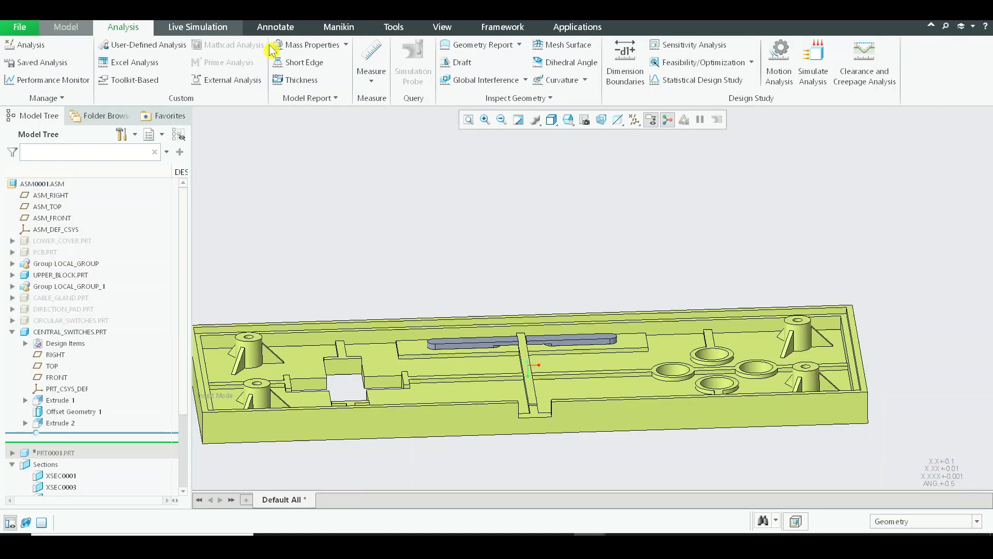
{"action": "left_click", "coordinate": [442, 27]}
{"action": "left_click", "coordinate": [467, 59]}
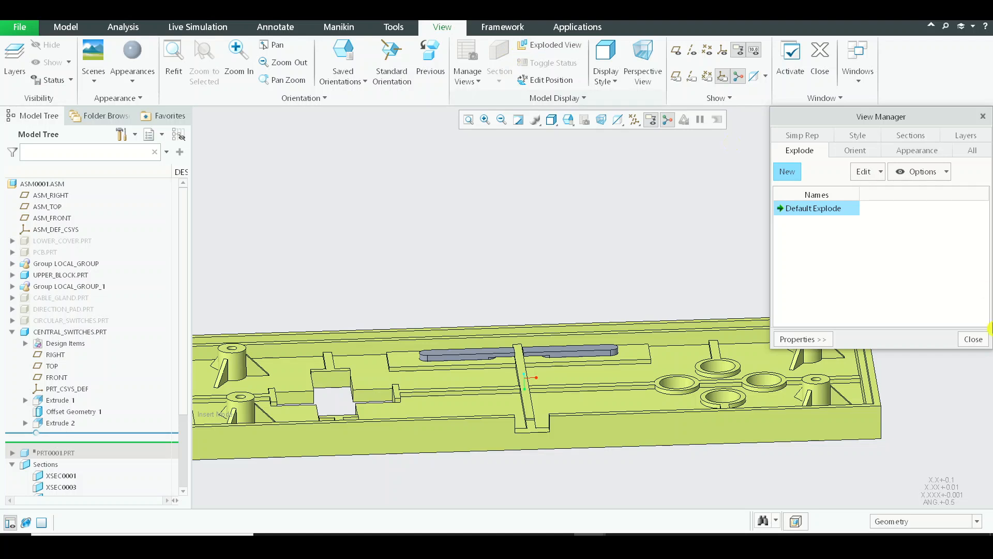
{"action": "left_click", "coordinate": [972, 340]}
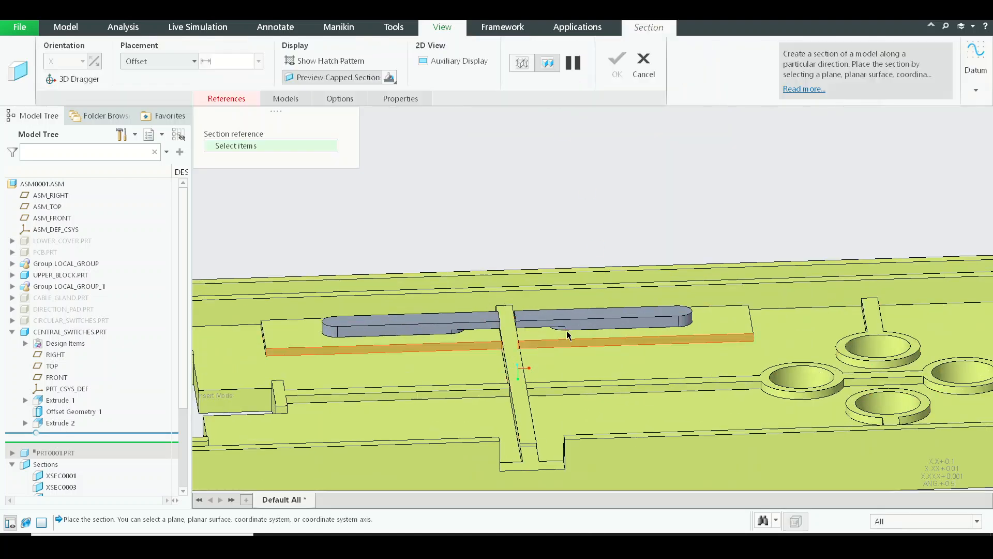
{"action": "left_click", "coordinate": [587, 336]}
{"action": "scroll", "coordinate": [587, 336], "scroll_direction": "down", "scroll_amount": 6}
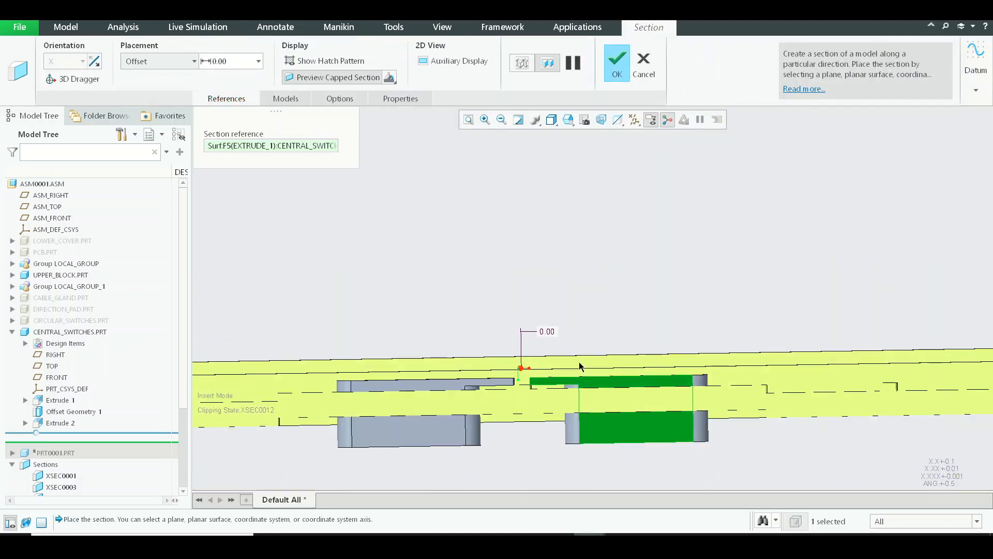
{"action": "scroll", "coordinate": [530, 229], "scroll_direction": "up", "scroll_amount": 1}
{"action": "scroll", "coordinate": [435, 228], "scroll_direction": "down", "scroll_amount": 2}
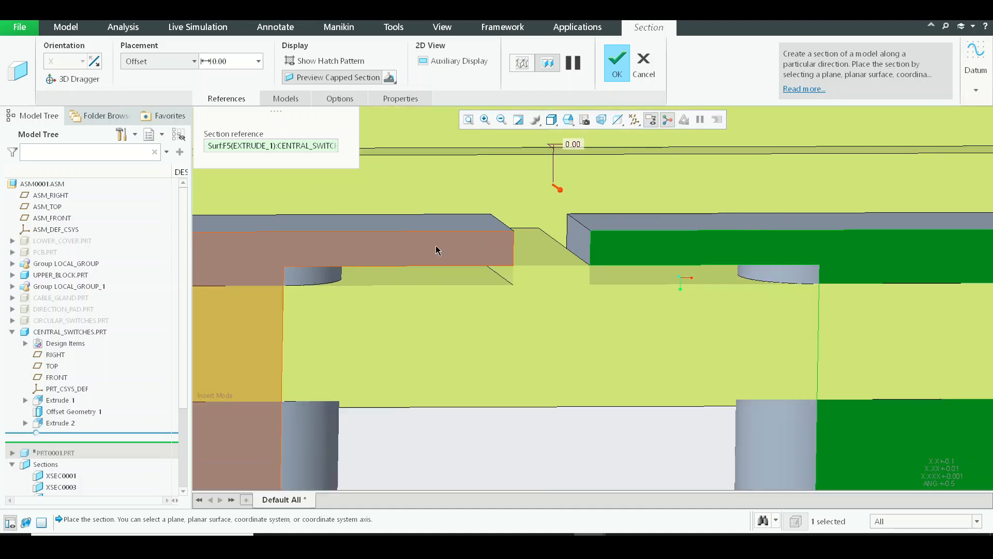
{"action": "middle_click", "coordinate": [484, 271]}
Measure the distance from the switches' end face to the upper block's raised pad surface beneath the connecting blocks
{"action": "scroll", "coordinate": [434, 267], "scroll_direction": "up", "scroll_amount": 2}
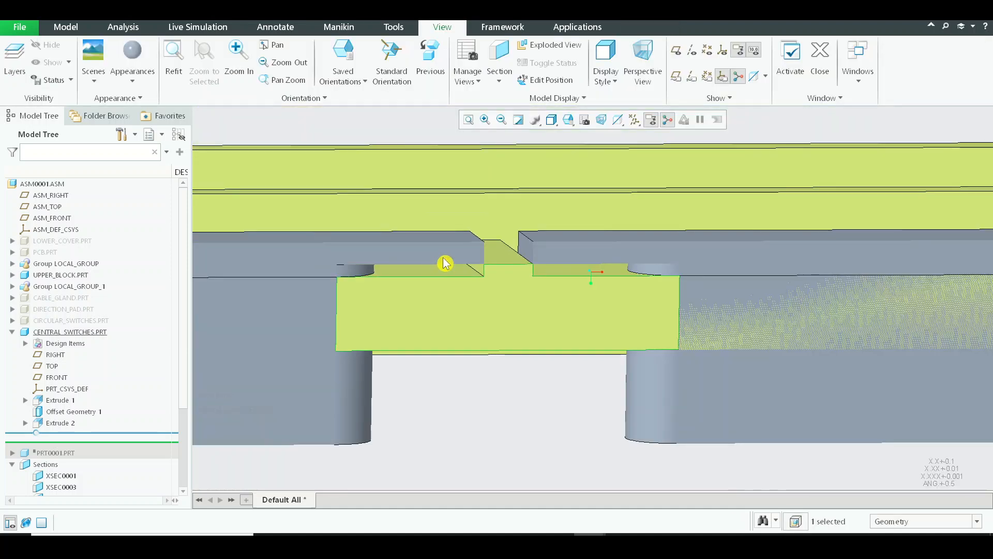
{"action": "left_click", "coordinate": [123, 27]}
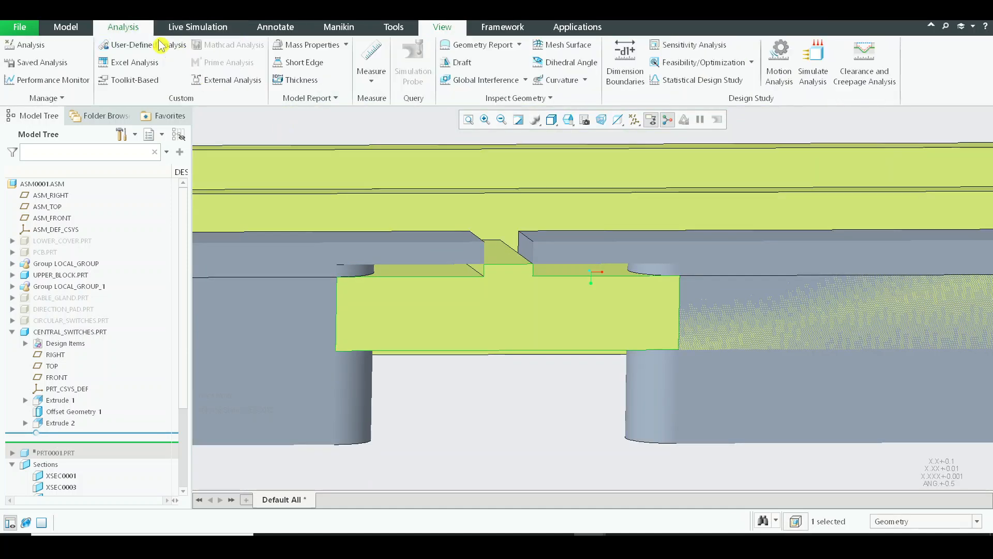
{"action": "left_click", "coordinate": [372, 72]}
{"action": "left_click", "coordinate": [392, 111]}
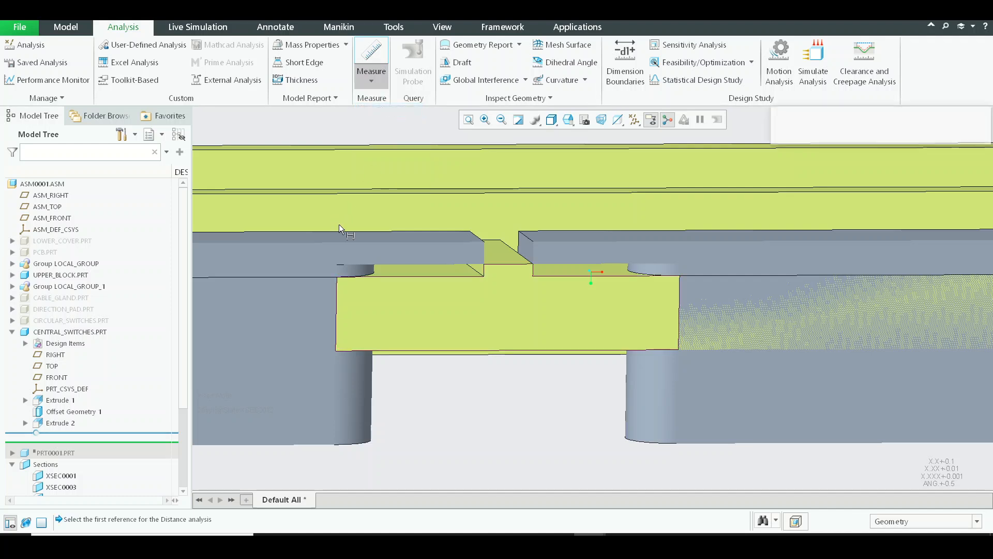
{"action": "scroll", "coordinate": [430, 274], "scroll_direction": "down", "scroll_amount": 3}
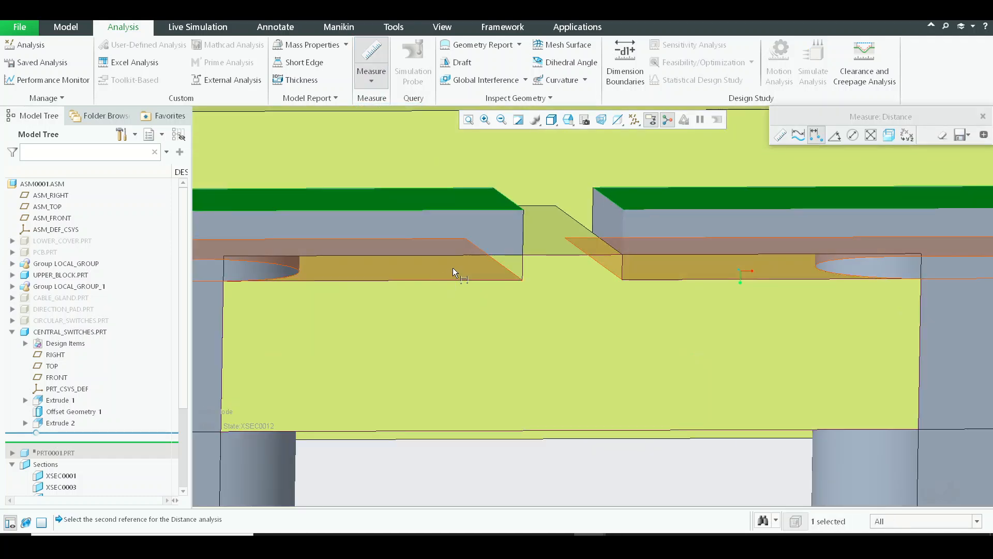
{"action": "left_click", "coordinate": [452, 268], "text": "ctrl"}
{"action": "middle_click", "coordinate": [616, 305]}
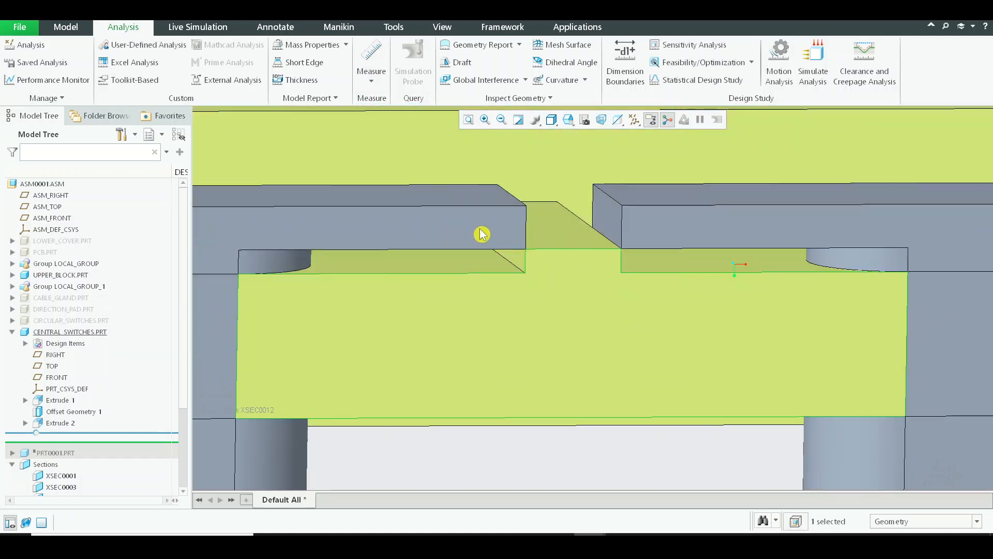
Redefine Extrude 2 in the Central_switches part with a depth of 0.07
{"action": "left_click", "coordinate": [75, 425]}
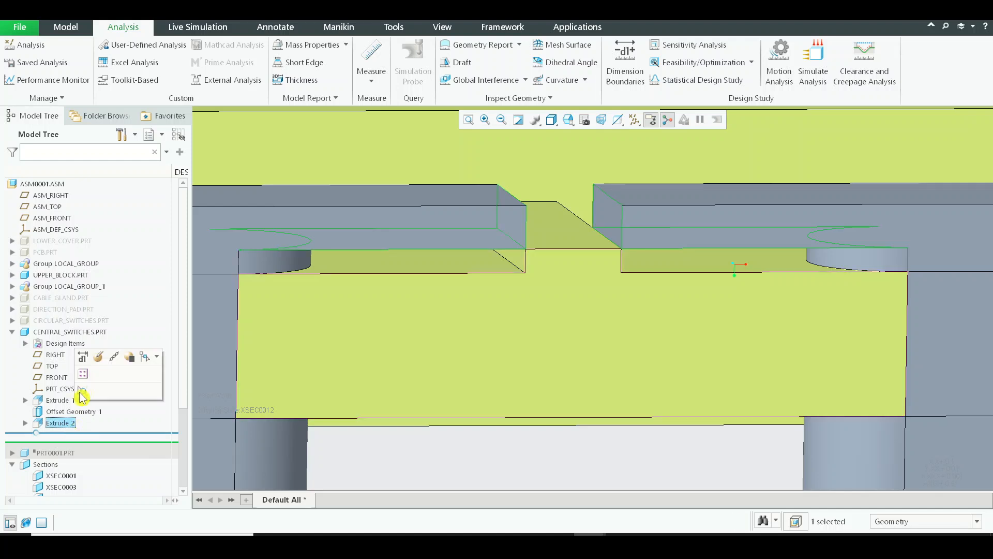
{"action": "left_click", "coordinate": [99, 357]}
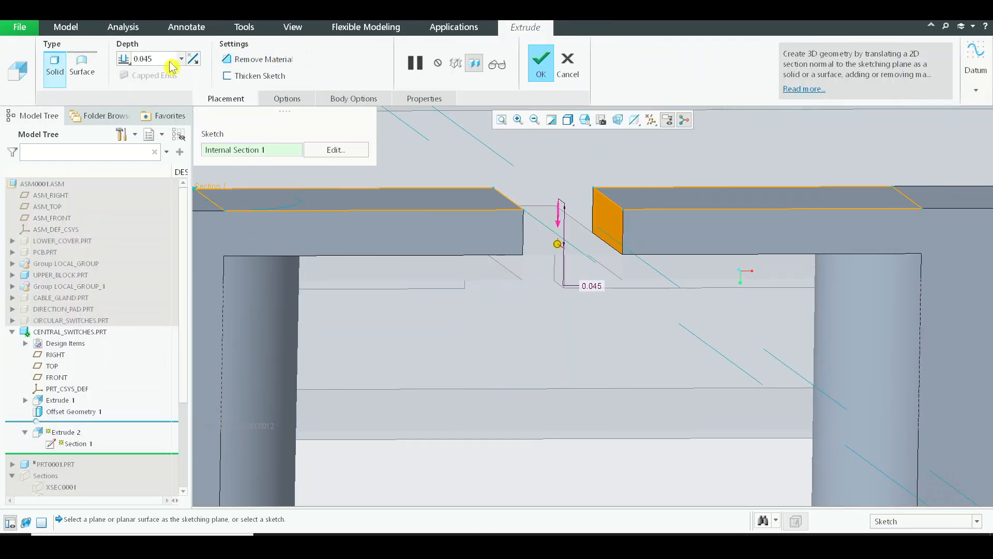
{"action": "type", "text": "0"}
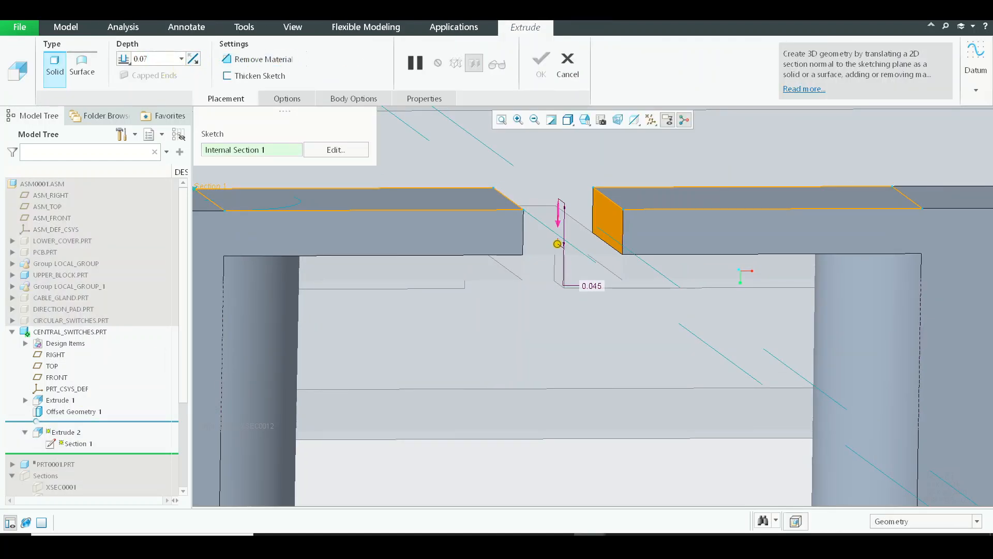
{"action": "type", "text": ".07"}
{"action": "key", "text": "Return"}
{"action": "middle_click", "coordinate": [750, 411]}
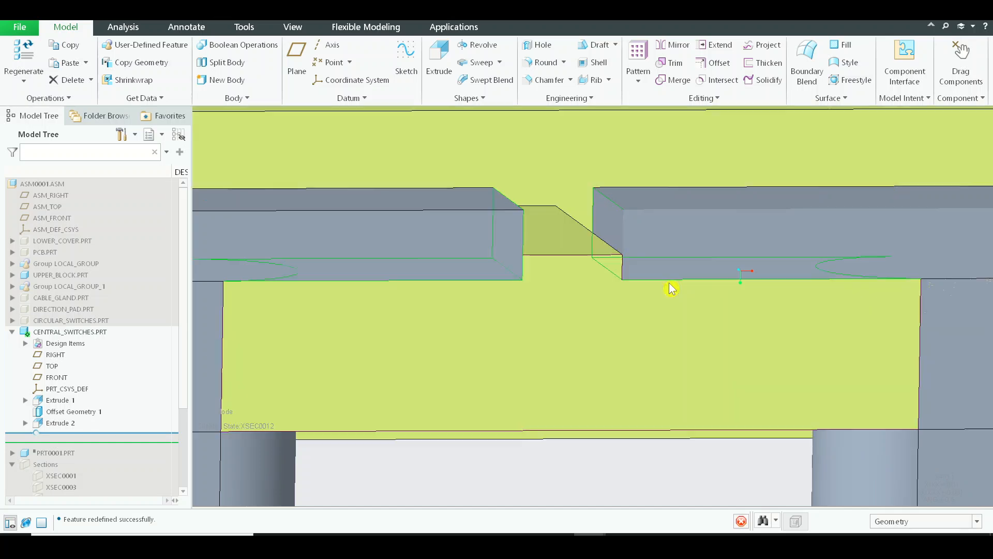
Inspect the deepened blocks in the clipped assembly and deactivate the XSEC0012 section
{"action": "scroll", "coordinate": [659, 282], "scroll_direction": "down", "scroll_amount": 5}
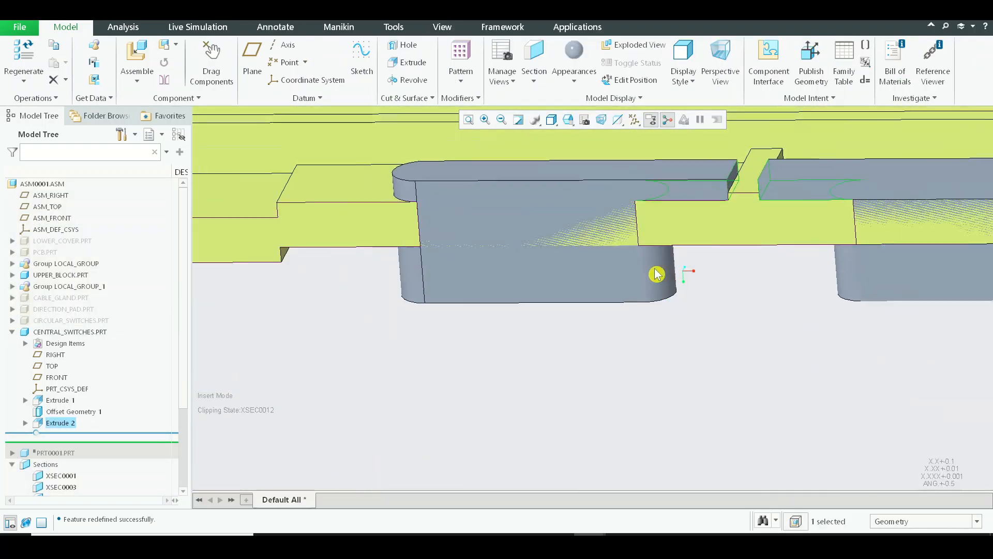
{"action": "middle_click_drag", "start_coordinate": [714, 368], "coordinate": [719, 344]}
{"action": "middle_click_drag", "start_coordinate": [616, 279], "coordinate": [611, 293]}
{"action": "scroll", "coordinate": [505, 243], "scroll_direction": "down", "scroll_amount": 5}
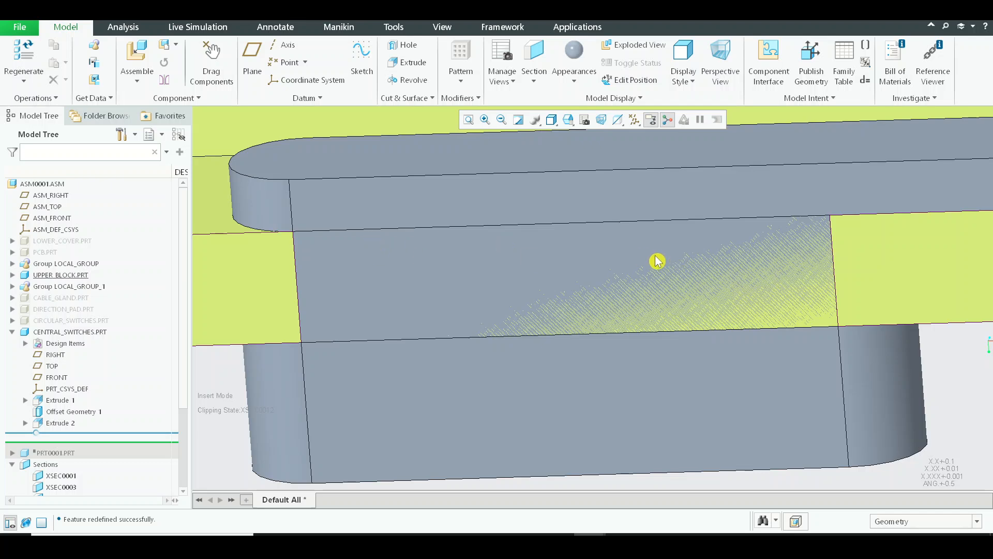
{"action": "scroll", "coordinate": [657, 261], "scroll_direction": "down", "scroll_amount": 3}
{"action": "mouse_move", "coordinate": [605, 247]}
{"action": "middle_mouse_down"}
{"action": "mouse_move", "coordinate": [643, 224]}
{"action": "mouse_move", "coordinate": [646, 265]}
{"action": "mouse_move", "coordinate": [587, 168]}
{"action": "mouse_move", "coordinate": [692, 211]}
{"action": "mouse_move", "coordinate": [699, 202]}
{"action": "mouse_move", "coordinate": [712, 231]}
{"action": "mouse_move", "coordinate": [715, 212]}
{"action": "middle_mouse_up"}
{"action": "scroll", "coordinate": [61, 491], "scroll_direction": "down", "scroll_amount": 3}
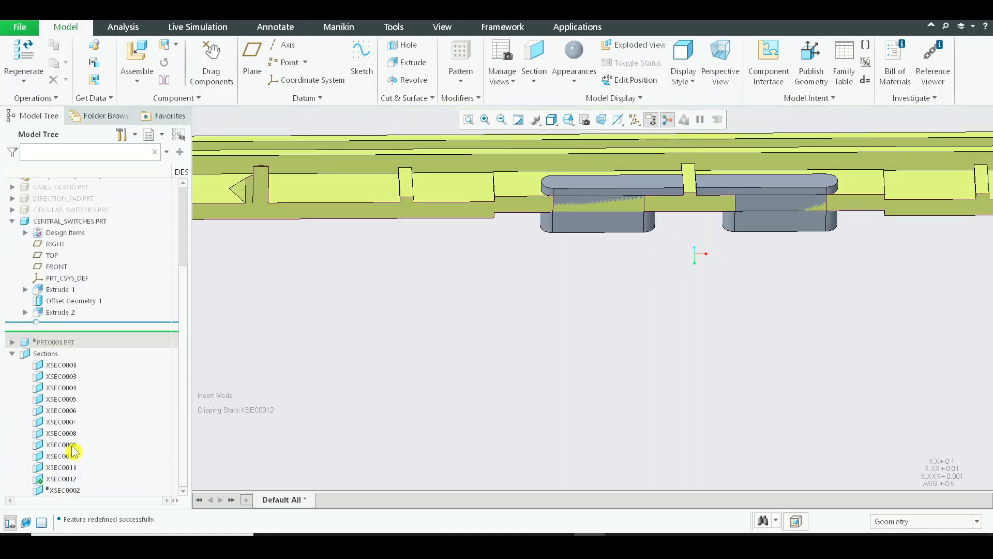
{"action": "left_click", "coordinate": [58, 481]}
{"action": "left_click", "coordinate": [69, 410]}
{"action": "left_click", "coordinate": [595, 388]}
Examine the extended switches beside the central rib and orient the view normal to their end face
{"action": "mouse_move", "coordinate": [616, 359]}
{"action": "middle_mouse_down"}
{"action": "mouse_move", "coordinate": [622, 369]}
{"action": "mouse_move", "coordinate": [625, 346]}
{"action": "middle_mouse_up"}
{"action": "scroll", "coordinate": [677, 168], "scroll_direction": "down", "scroll_amount": 3}
{"action": "middle_click_drag", "start_coordinate": [651, 295], "coordinate": [662, 231]}
{"action": "scroll", "coordinate": [688, 187], "scroll_direction": "down", "scroll_amount": 3}
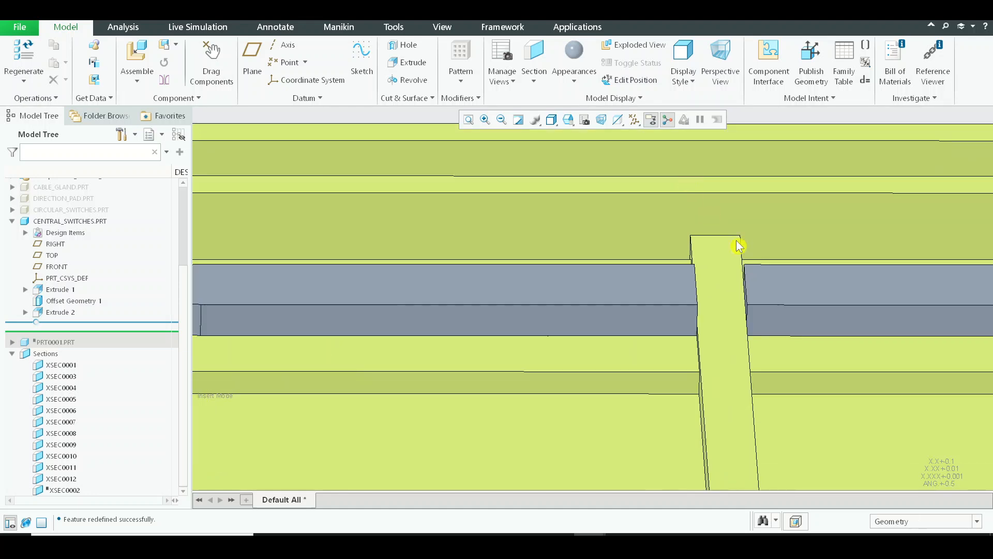
{"action": "mouse_move", "coordinate": [749, 258]}
{"action": "middle_mouse_down"}
{"action": "mouse_move", "coordinate": [754, 241]}
{"action": "mouse_move", "coordinate": [756, 259]}
{"action": "middle_mouse_up"}
{"action": "scroll", "coordinate": [756, 258], "scroll_direction": "up", "scroll_amount": 2}
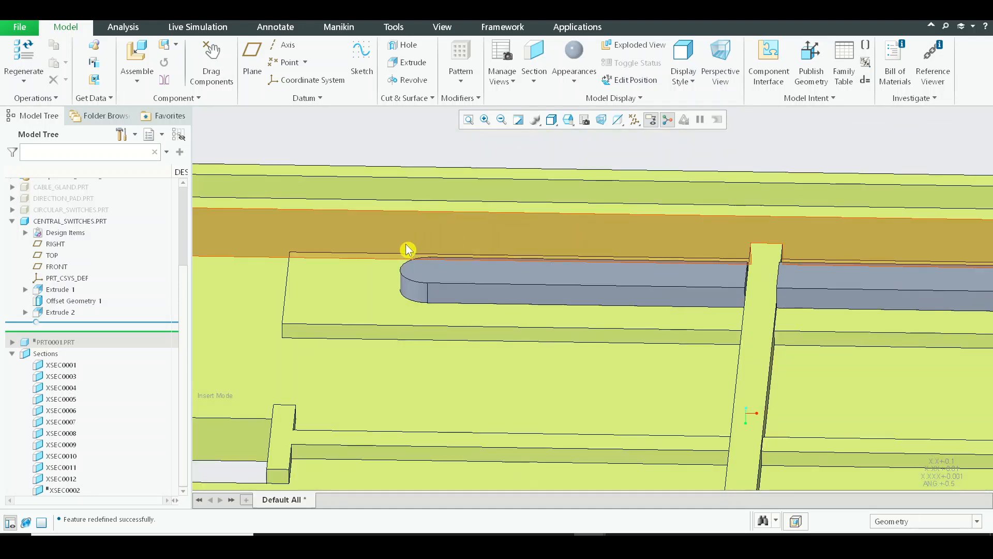
{"action": "middle_click_drag", "start_coordinate": [408, 250], "coordinate": [543, 311]}
{"action": "scroll", "coordinate": [492, 211], "scroll_direction": "down", "scroll_amount": 4}
{"action": "left_click", "coordinate": [509, 165]}
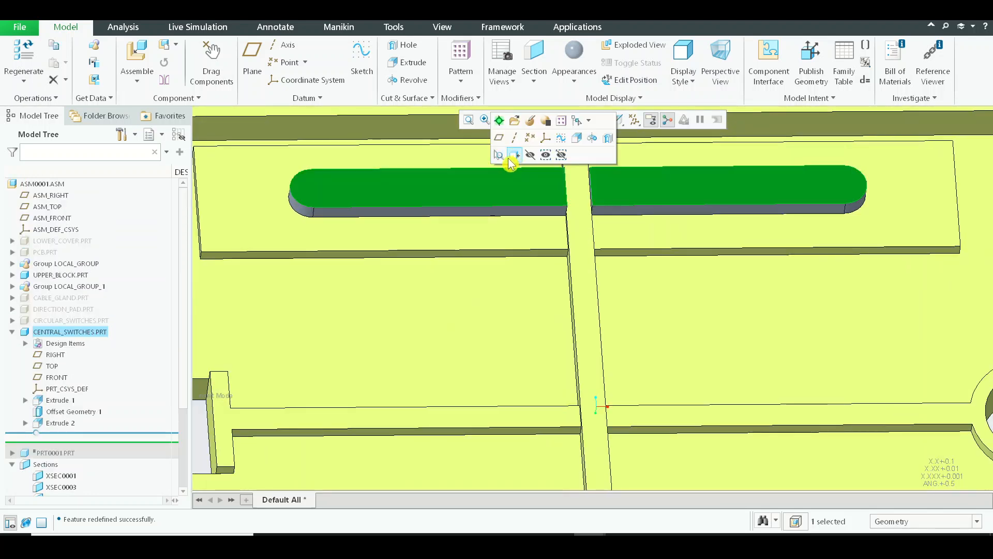
{"action": "left_click", "coordinate": [514, 155]}
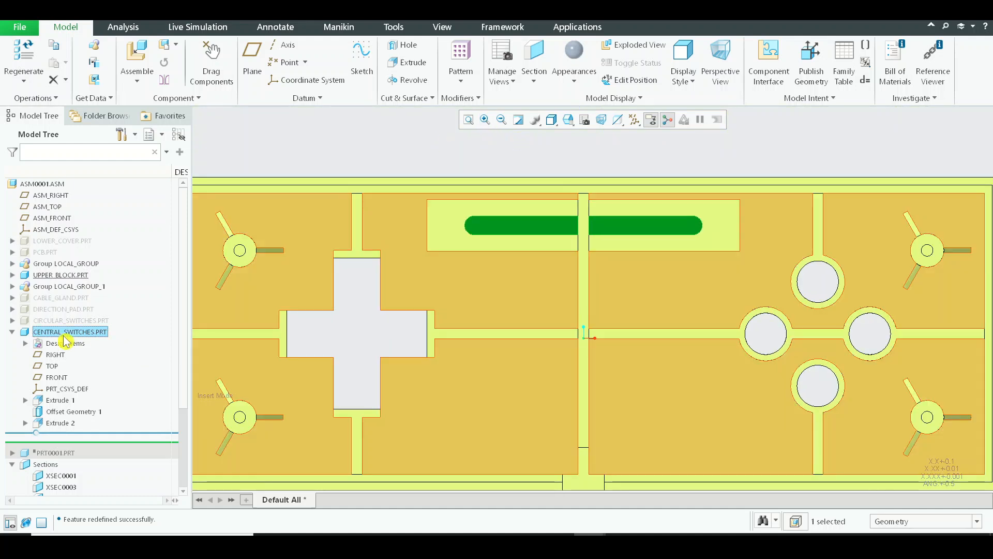
Activate the Central_switches part and start an Extrude sketch on the switches' end face
{"action": "left_click", "coordinate": [68, 331]}
{"action": "left_click", "coordinate": [72, 285]}
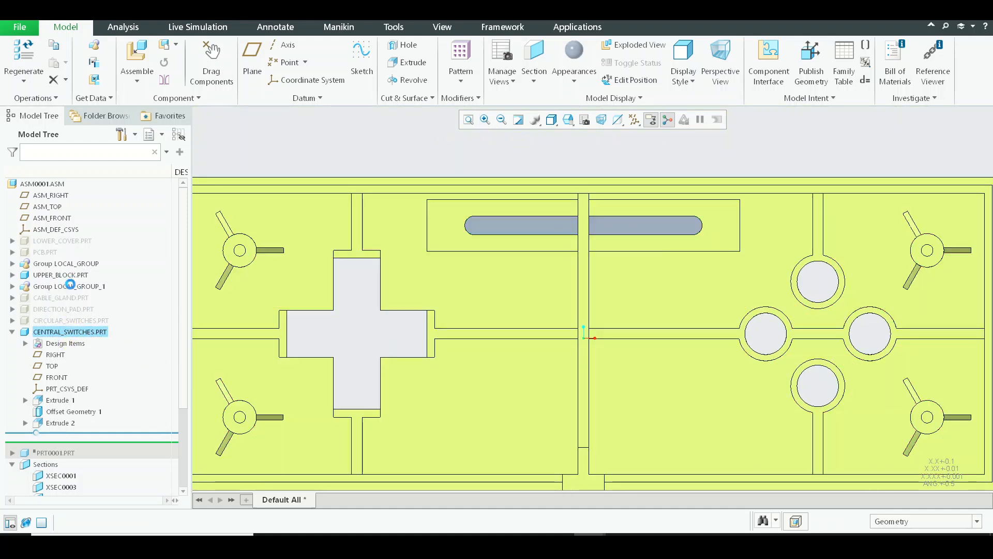
{"action": "left_click", "coordinate": [440, 51]}
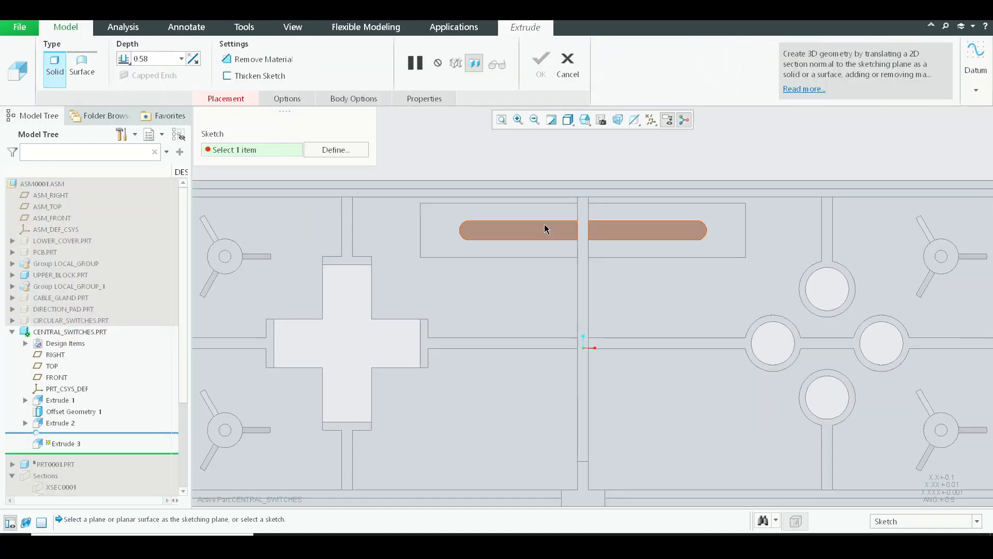
{"action": "left_click", "coordinate": [544, 224]}
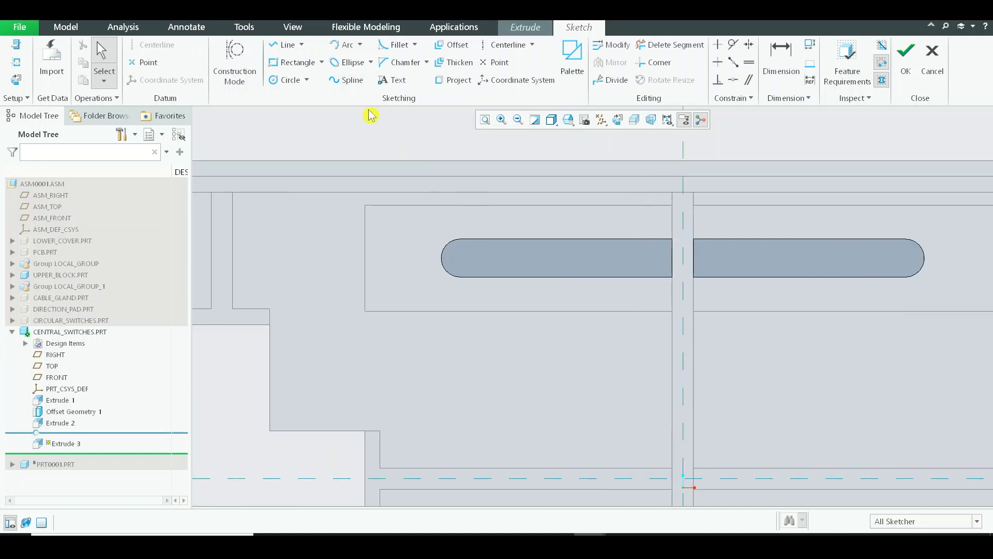
{"action": "left_click", "coordinate": [297, 63]}
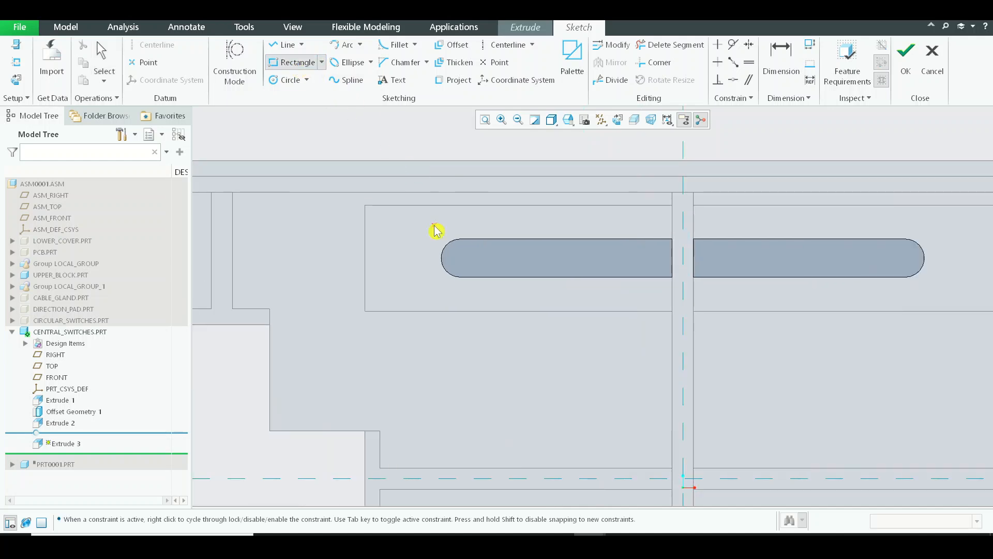
{"action": "left_click", "coordinate": [434, 225]}
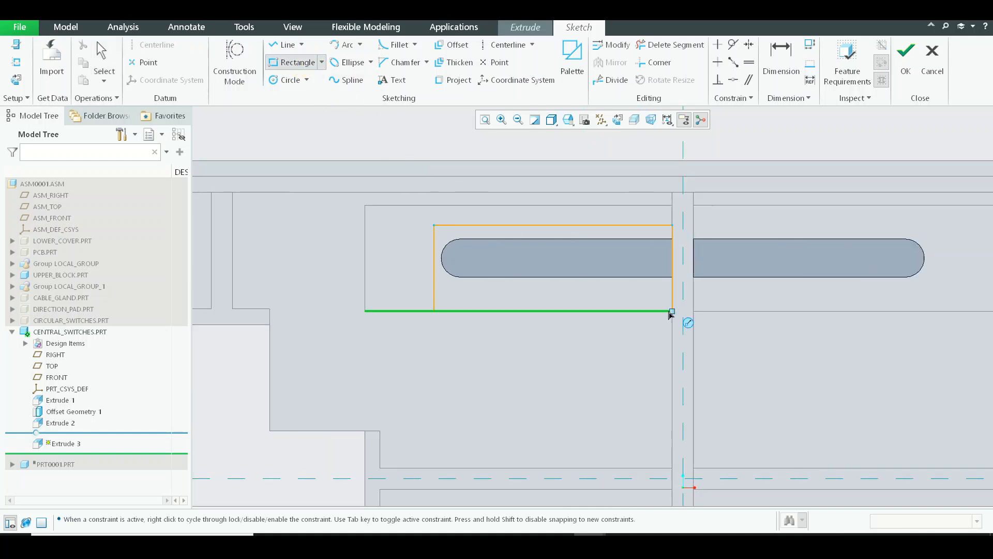
{"action": "left_click", "coordinate": [702, 296]}
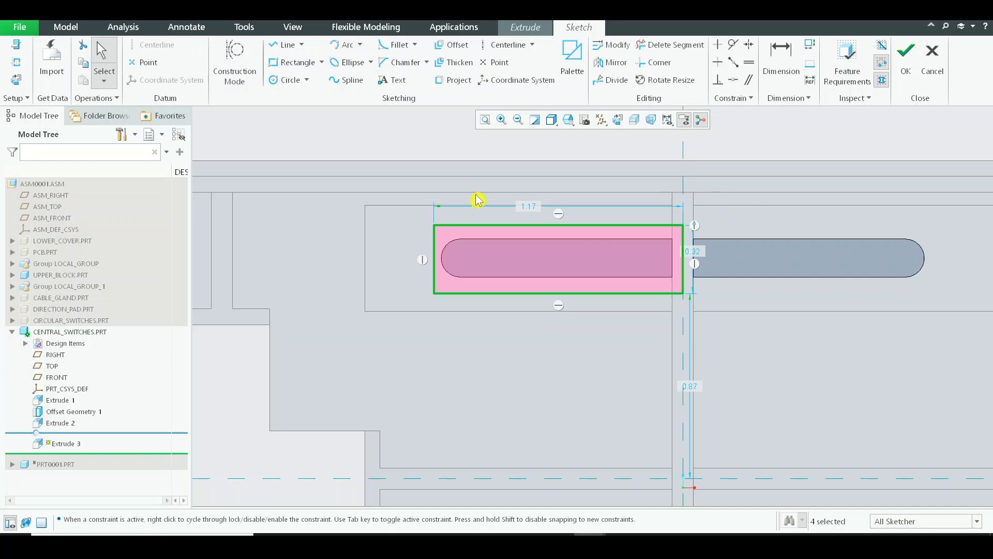
{"action": "left_click", "coordinate": [792, 308]}
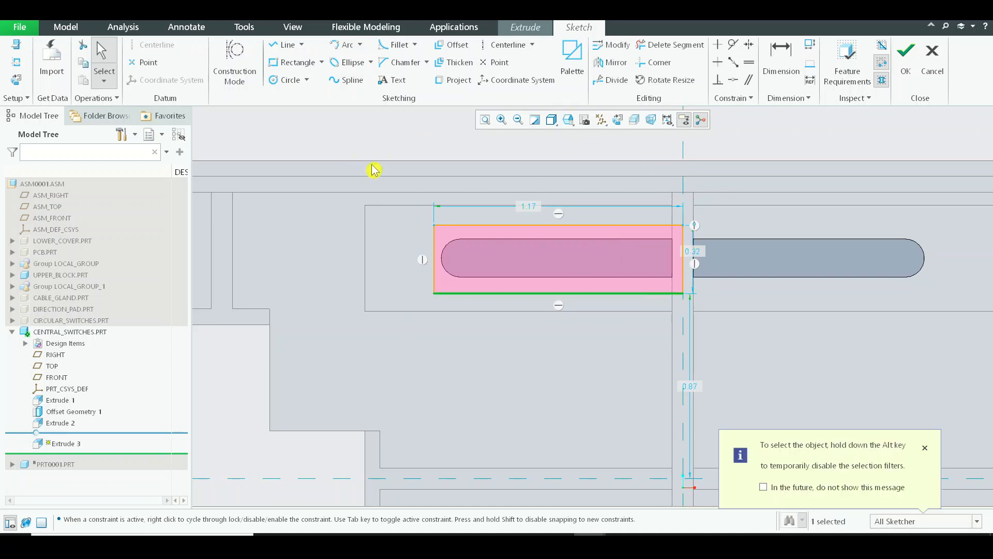
{"action": "left_click_drag", "start_coordinate": [370, 164], "coordinate": [747, 371]}
{"action": "key", "text": "Delete"}
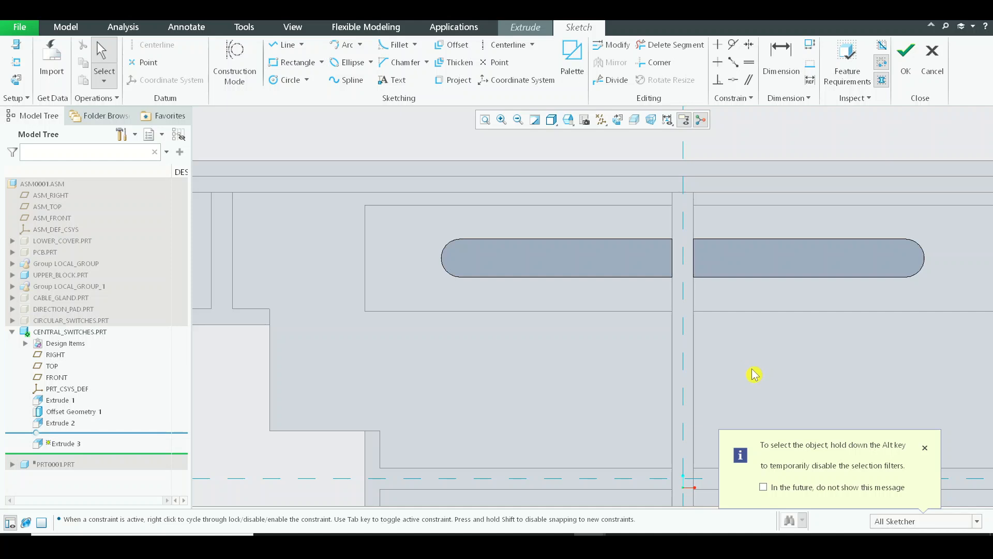
Sketch a horizontal centerline through the middle of the two slot-shaped switch faces
{"action": "left_click", "coordinate": [294, 62]}
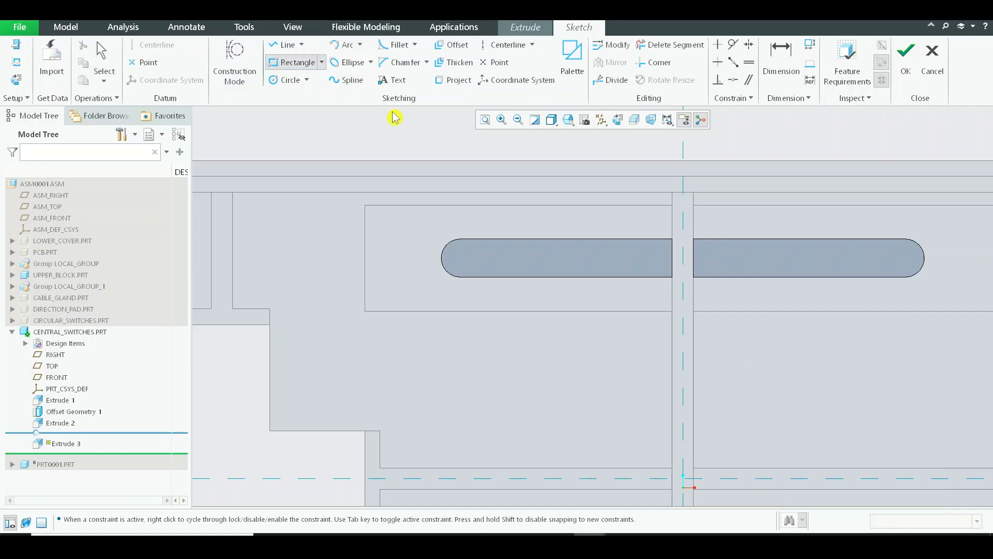
{"action": "left_click", "coordinate": [502, 45]}
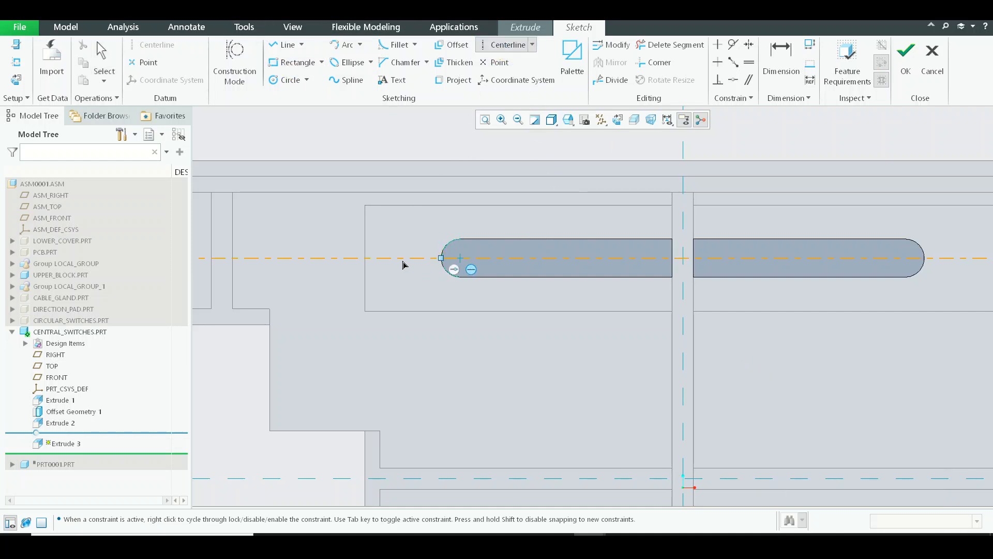
{"action": "middle_click", "coordinate": [488, 279]}
Draw a rectangle about 2.4 by 0.37 around both switches, symmetric about the horizontal and vertical centerlines
{"action": "left_click", "coordinate": [294, 62]}
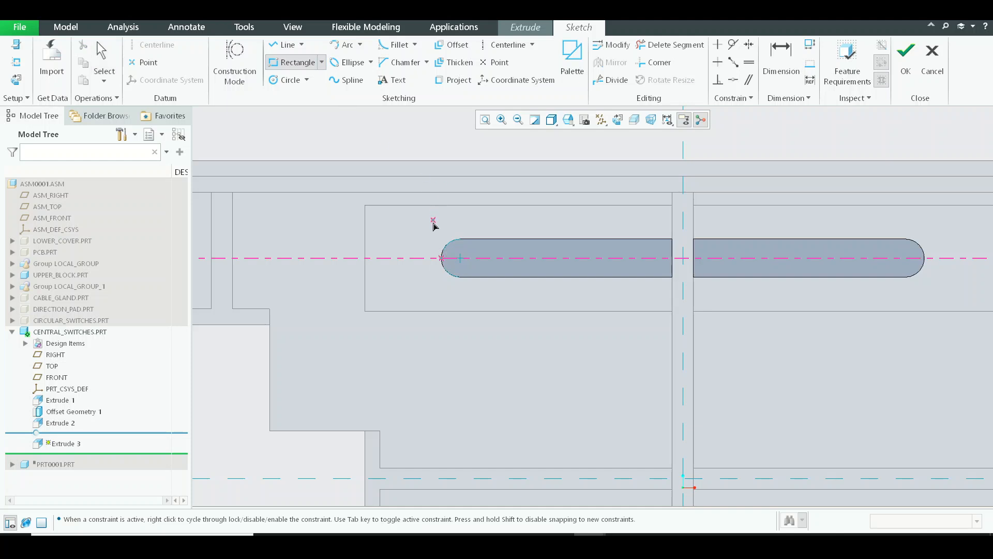
{"action": "left_click", "coordinate": [427, 220]}
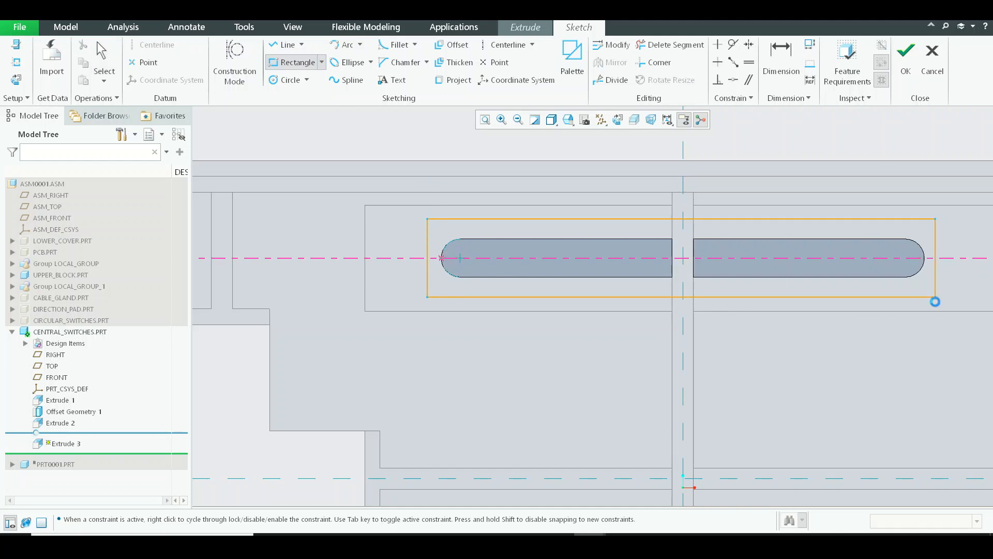
{"action": "left_click", "coordinate": [936, 301]}
{"action": "middle_click", "coordinate": [935, 302]}
{"action": "left_click", "coordinate": [749, 45]}
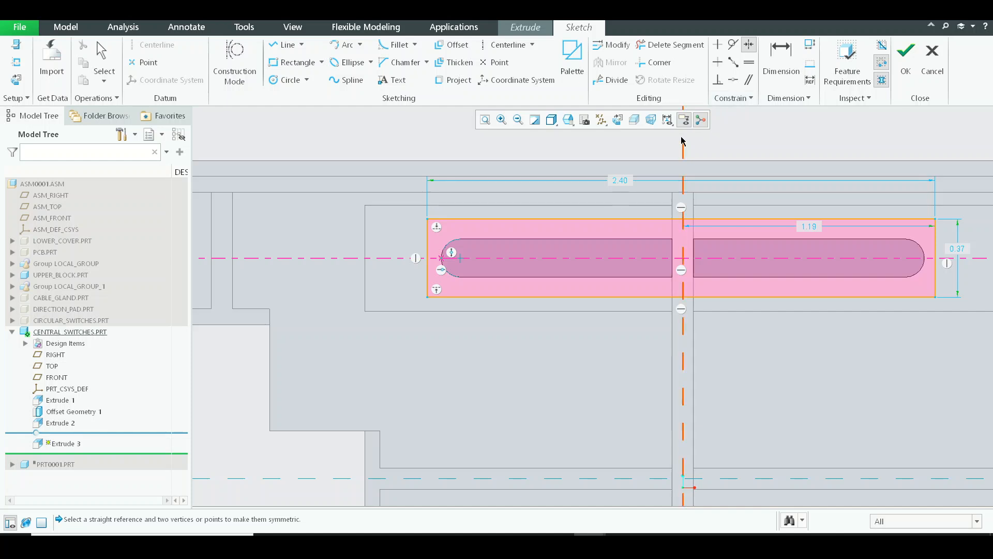
{"action": "left_click", "coordinate": [937, 220]}
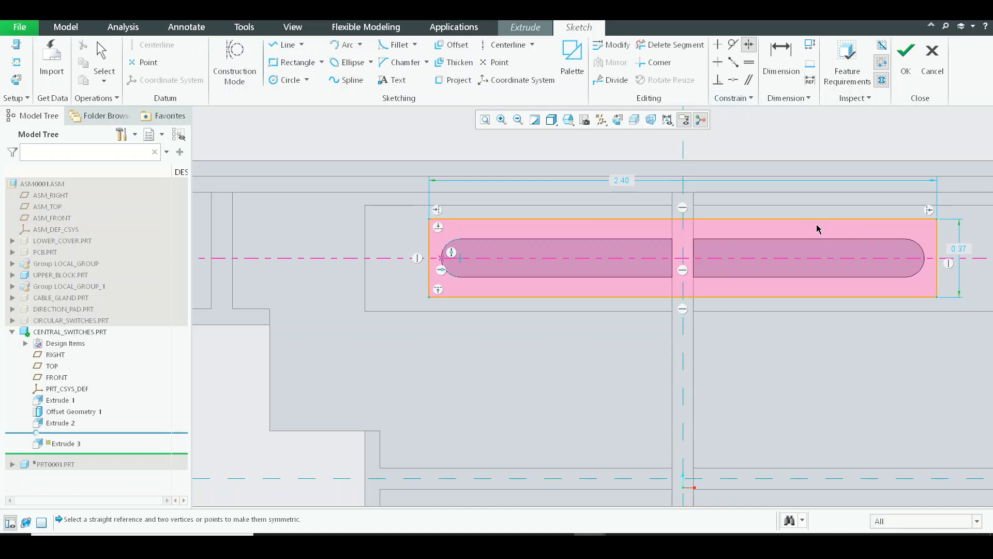
Set the rectangle's width to 2.4 and its height to 0.3, and finish the sketch
{"action": "left_click", "coordinate": [625, 181]}
{"action": "double_click", "coordinate": [624, 181]}
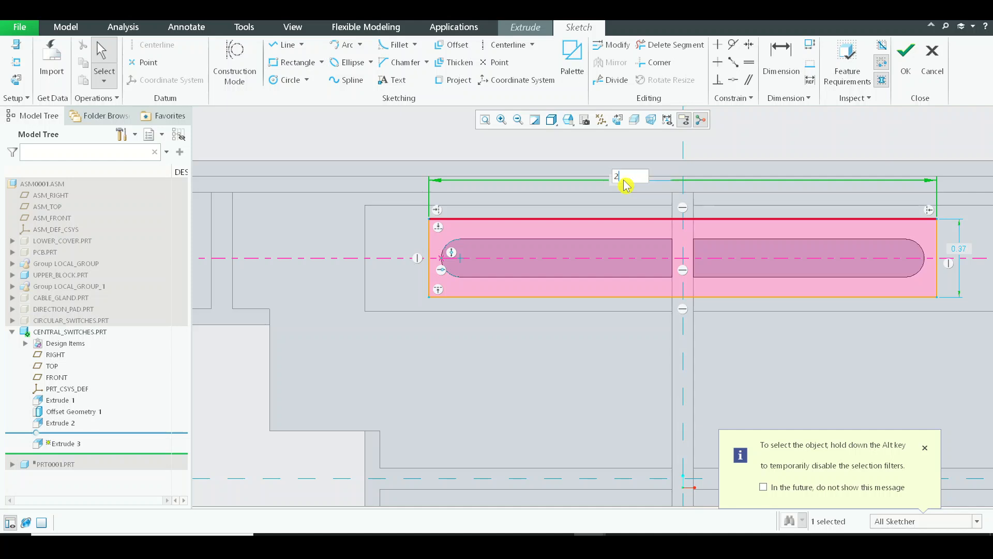
{"action": "left_click", "coordinate": [966, 247]}
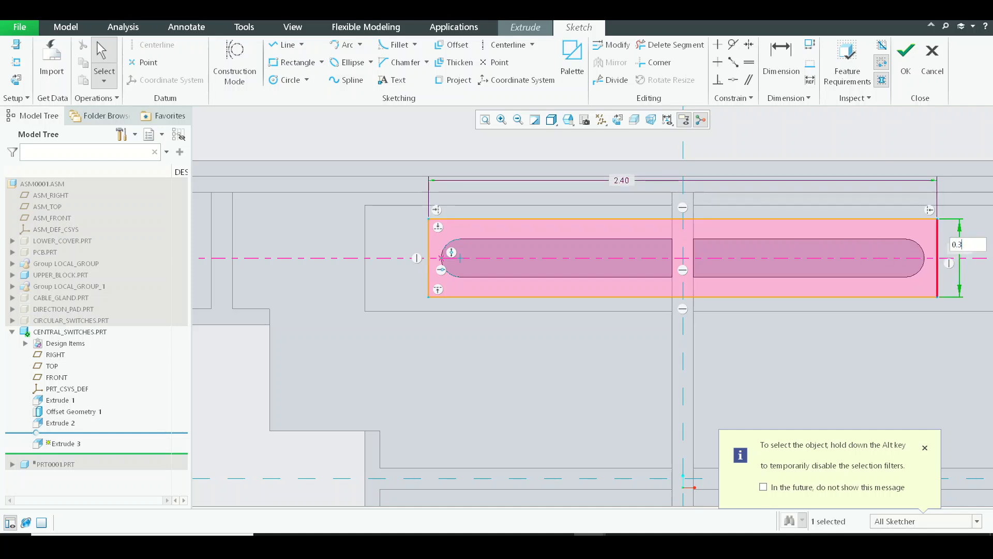
{"action": "key", "text": "Return"}
{"action": "left_click", "coordinate": [914, 81]}
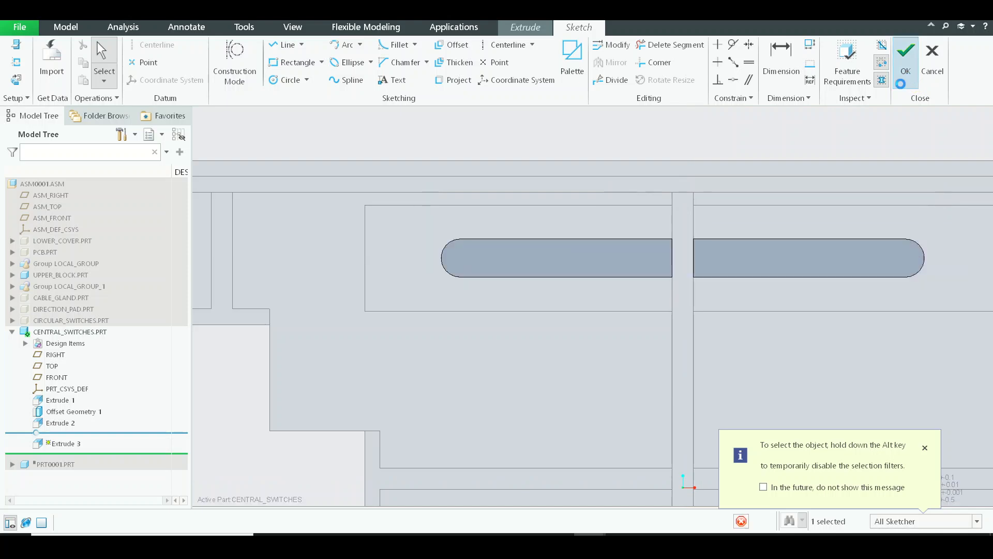
Try an extrusion depth of 0.05 for the rectangular plate and examine its preview above the switches
{"action": "scroll", "coordinate": [526, 320], "scroll_direction": "up", "scroll_amount": 3}
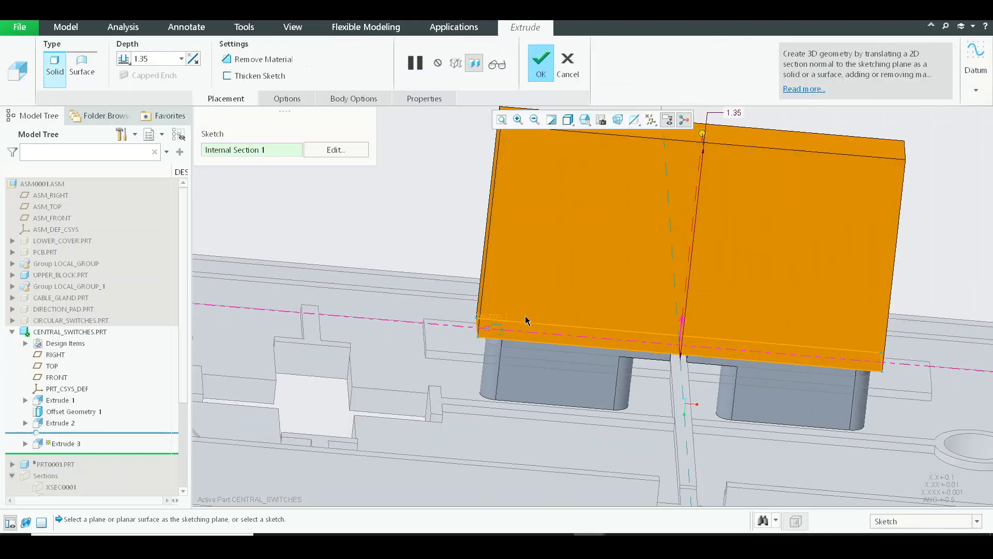
{"action": "type", "text": "0.05"}
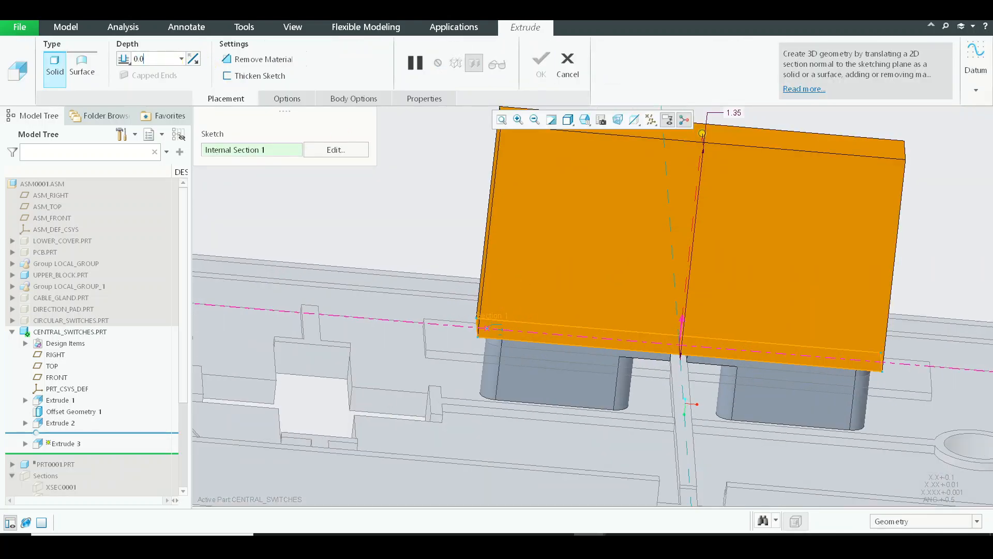
{"action": "key", "text": "Return"}
{"action": "scroll", "coordinate": [530, 351], "scroll_direction": "up", "scroll_amount": 3}
{"action": "middle_click_drag", "start_coordinate": [530, 351], "coordinate": [518, 387]}
{"action": "scroll", "coordinate": [656, 374], "scroll_direction": "up", "scroll_amount": 2}
{"action": "scroll", "coordinate": [595, 315], "scroll_direction": "up", "scroll_amount": 1}
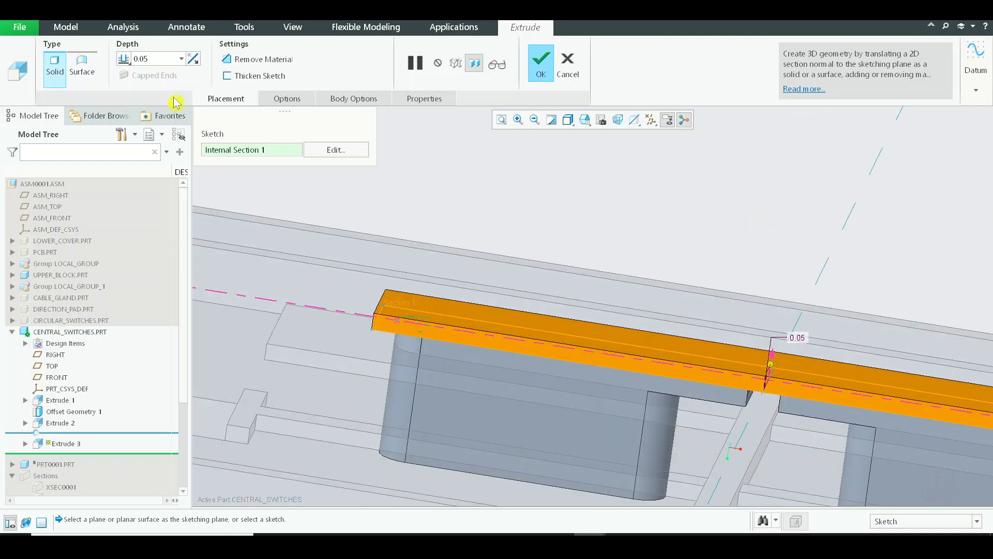
Set the plate's extrusion depth to 0.02 and complete the feature
{"action": "type", "text": "0"}
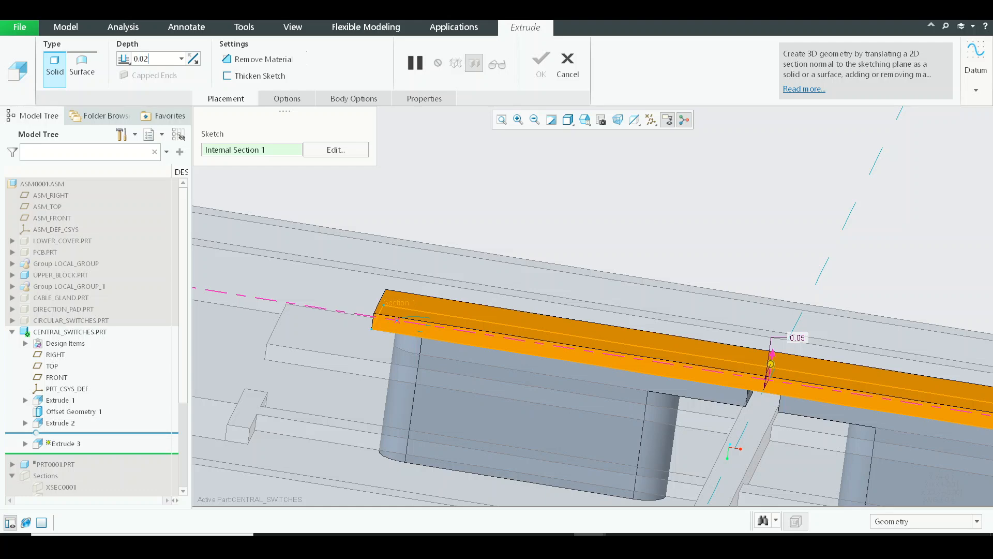
{"action": "key", "text": "Return"}
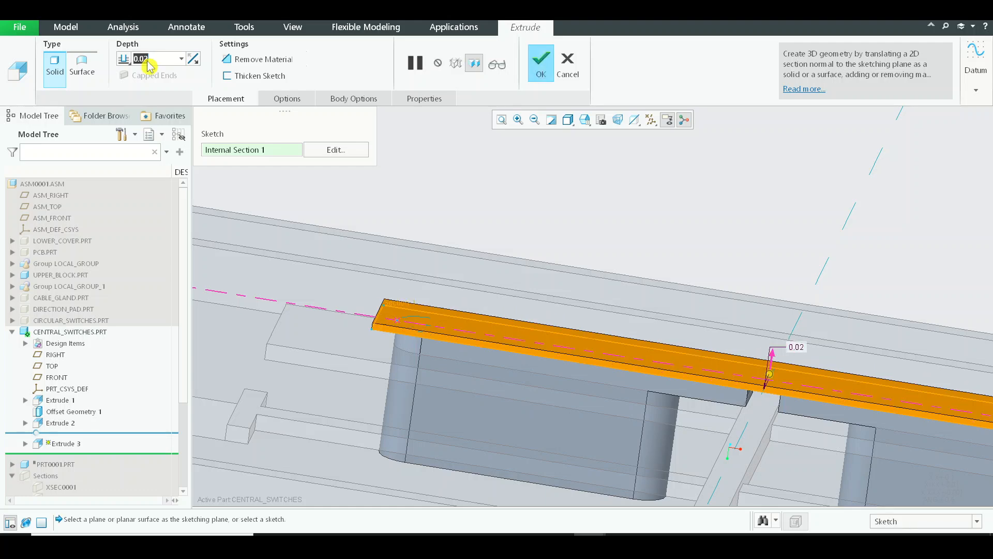
{"action": "middle_click", "coordinate": [473, 262]}
{"action": "scroll", "coordinate": [570, 315], "scroll_direction": "down", "scroll_amount": 3}
{"action": "middle_click_drag", "start_coordinate": [598, 305], "coordinate": [574, 275]}
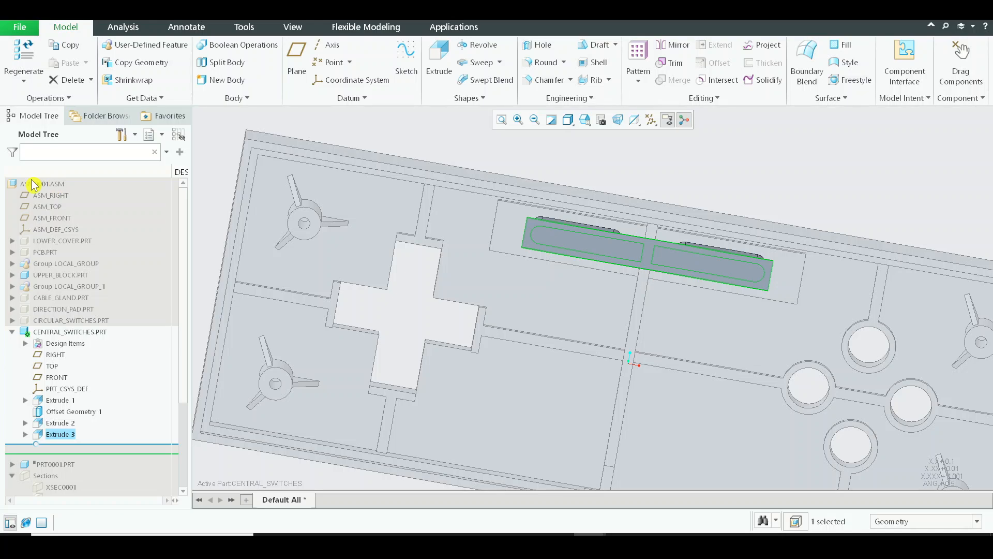
Return to the top-level assembly ASM0001 and view the new plate over the central rib
{"action": "left_click", "coordinate": [32, 184]}
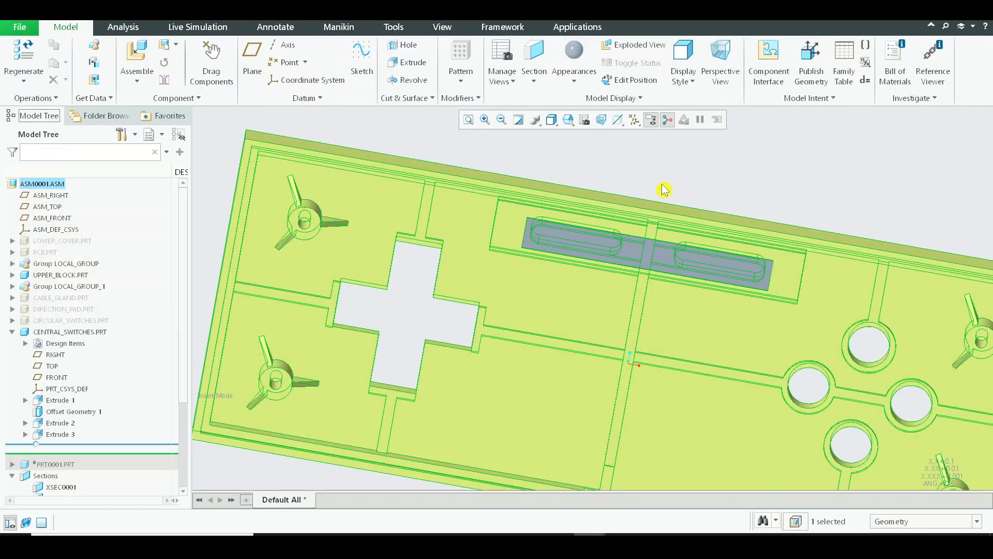
{"action": "left_click", "coordinate": [666, 191]}
{"action": "middle_click_drag", "start_coordinate": [689, 251], "coordinate": [697, 216]}
{"action": "scroll", "coordinate": [645, 299], "scroll_direction": "up", "scroll_amount": 2}
{"action": "middle_click_drag", "start_coordinate": [616, 332], "coordinate": [597, 321]}
{"action": "scroll", "coordinate": [630, 358], "scroll_direction": "down", "scroll_amount": 2}
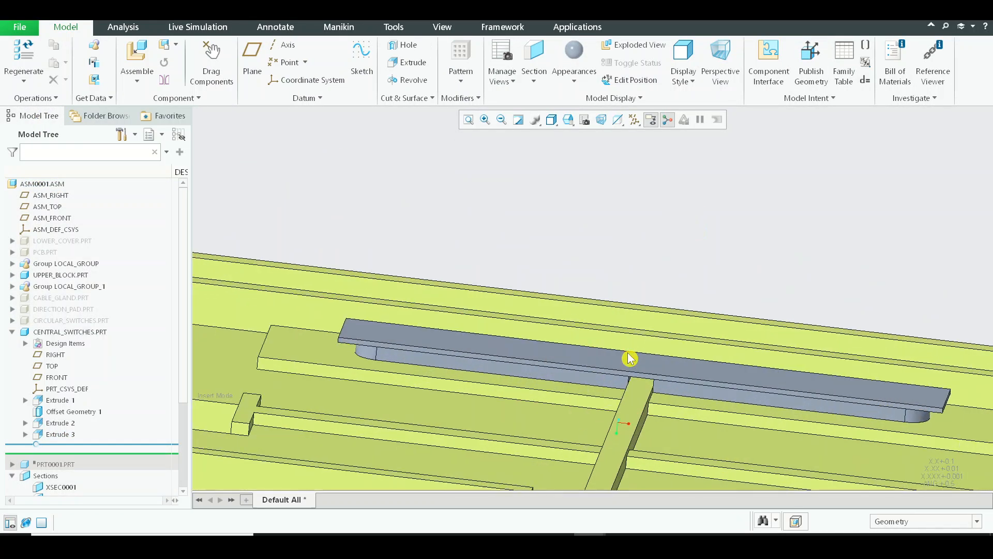
Start a planar section of the assembly using a surface of the upper block as reference
{"action": "left_click", "coordinate": [449, 31]}
{"action": "scroll", "coordinate": [507, 67], "scroll_direction": "up", "scroll_amount": 2}
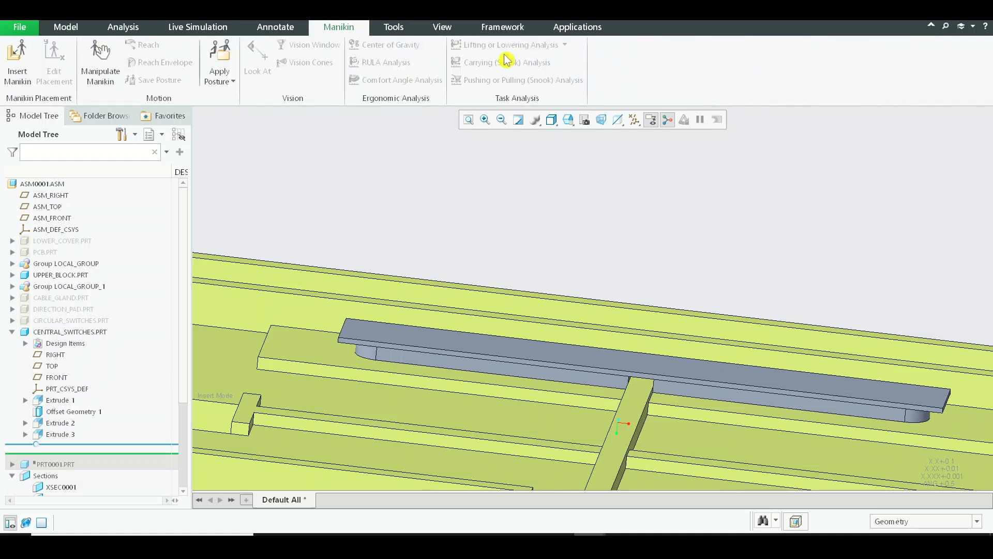
{"action": "left_click", "coordinate": [449, 29]}
{"action": "left_click", "coordinate": [499, 47]}
{"action": "scroll", "coordinate": [623, 136], "scroll_direction": "up", "scroll_amount": 3}
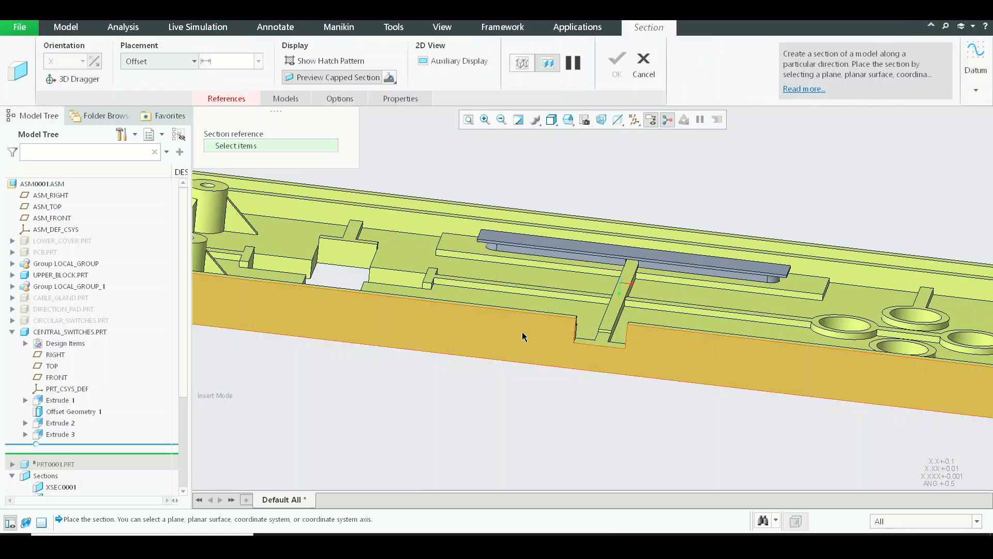
{"action": "left_click", "coordinate": [595, 339]}
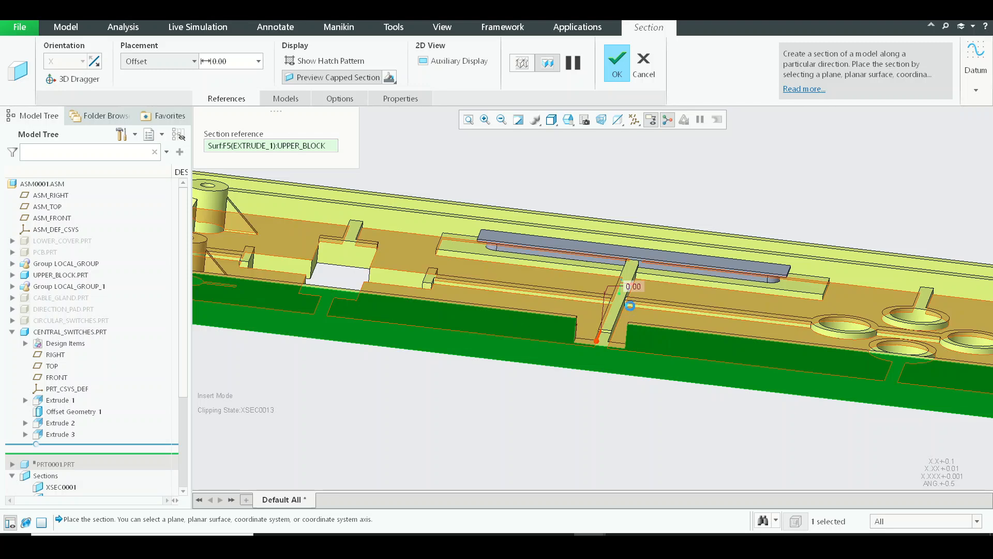
Try other upper block surfaces as the section reference and shift the horizontal cutting plane
{"action": "left_click", "coordinate": [629, 303]}
{"action": "middle_click_drag", "start_coordinate": [628, 303], "coordinate": [611, 329]}
{"action": "left_click", "coordinate": [570, 372]}
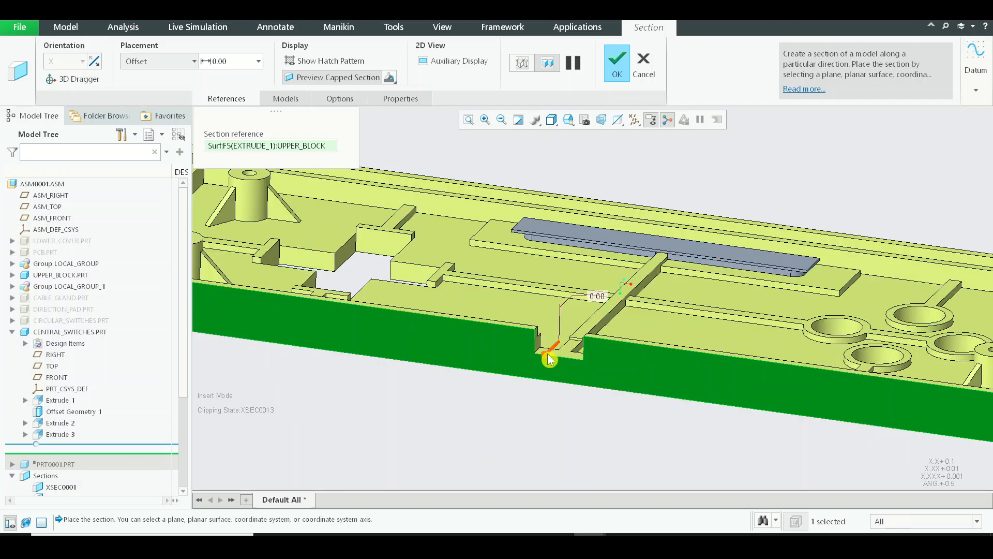
{"action": "left_click", "coordinate": [548, 353]}
{"action": "left_click", "coordinate": [570, 380]}
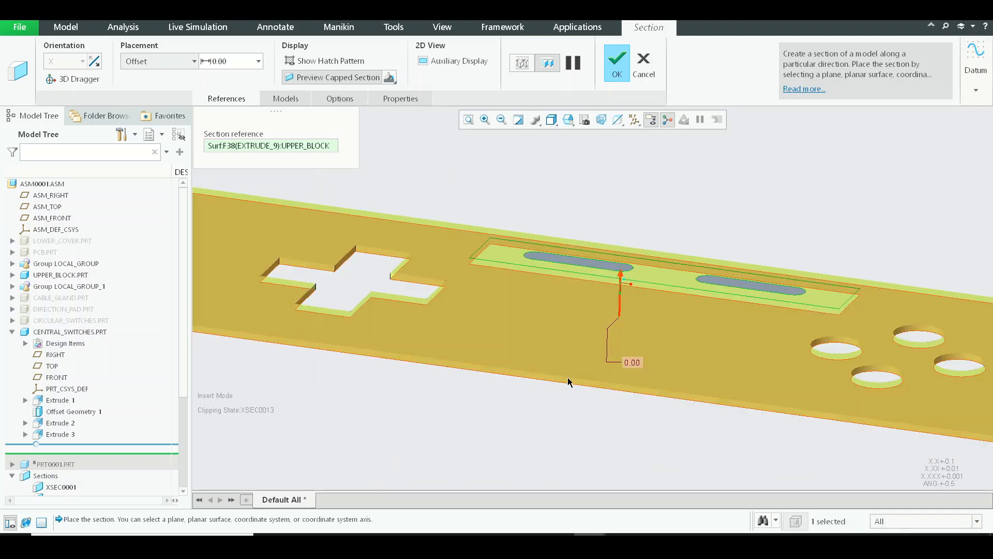
{"action": "scroll", "coordinate": [570, 380], "scroll_direction": "down", "scroll_amount": 6}
{"action": "scroll", "coordinate": [505, 346], "scroll_direction": "up", "scroll_amount": 8}
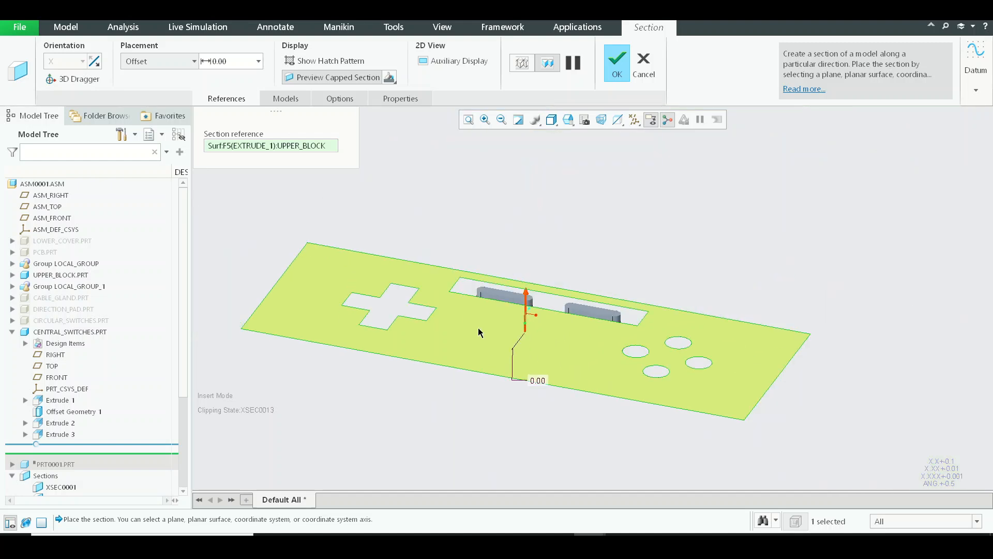
{"action": "left_click_drag", "start_coordinate": [526, 293], "coordinate": [527, 230]}
Reference the upper block's long side wall, offset the section plane through the central switches, and complete the section
{"action": "left_click", "coordinate": [505, 366]}
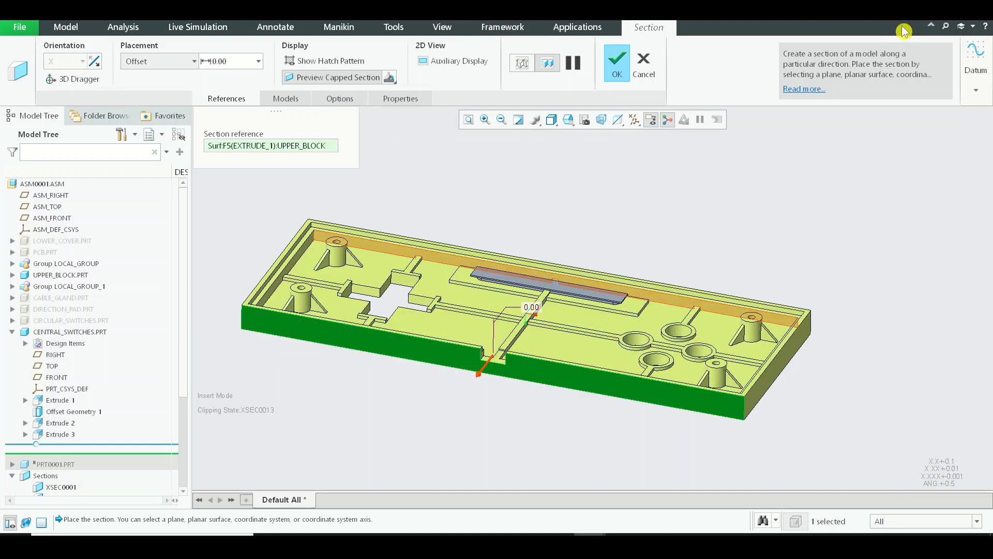
{"action": "left_click_drag", "start_coordinate": [478, 374], "coordinate": [555, 362]}
{"action": "middle_click", "coordinate": [551, 365]}
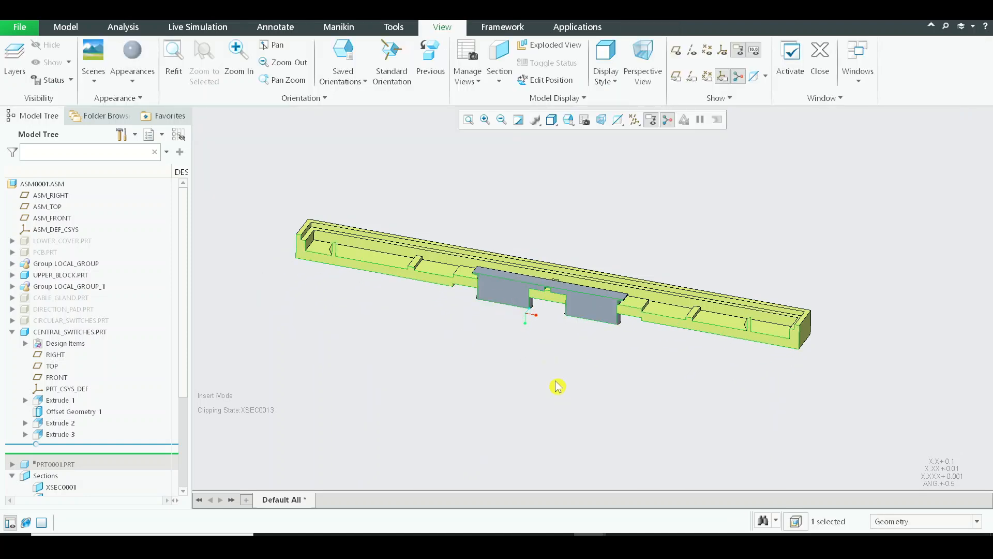
Examine the clipped assembly around the central rib for the fit between the switch plate and upper block
{"action": "middle_click_drag", "start_coordinate": [561, 378], "coordinate": [569, 340]}
{"action": "scroll", "coordinate": [537, 340], "scroll_direction": "down", "scroll_amount": 4}
{"action": "scroll", "coordinate": [529, 355], "scroll_direction": "down", "scroll_amount": 5}
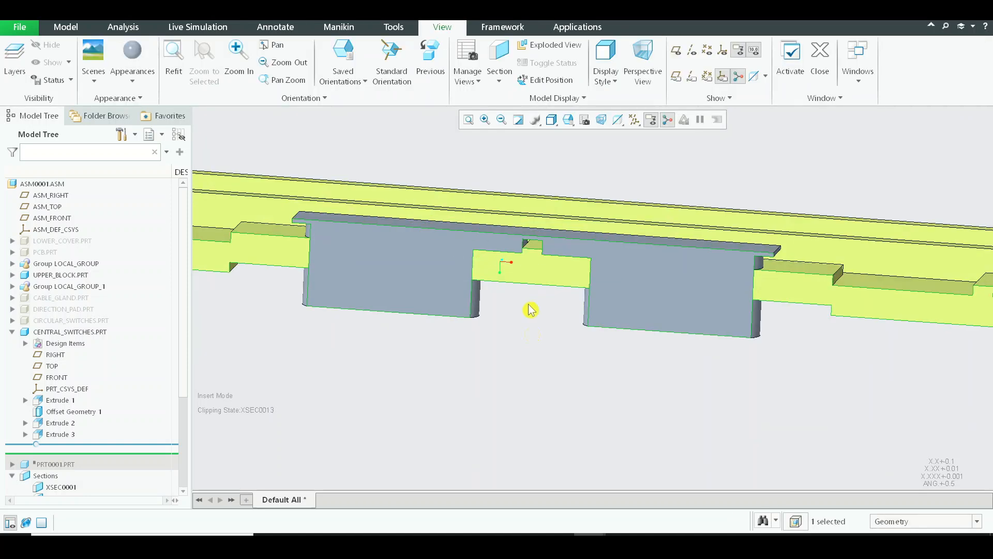
{"action": "mouse_move", "coordinate": [545, 266]}
{"action": "middle_mouse_down"}
{"action": "mouse_move", "coordinate": [581, 291]}
{"action": "mouse_move", "coordinate": [632, 383]}
{"action": "mouse_move", "coordinate": [636, 359]}
{"action": "middle_mouse_up"}
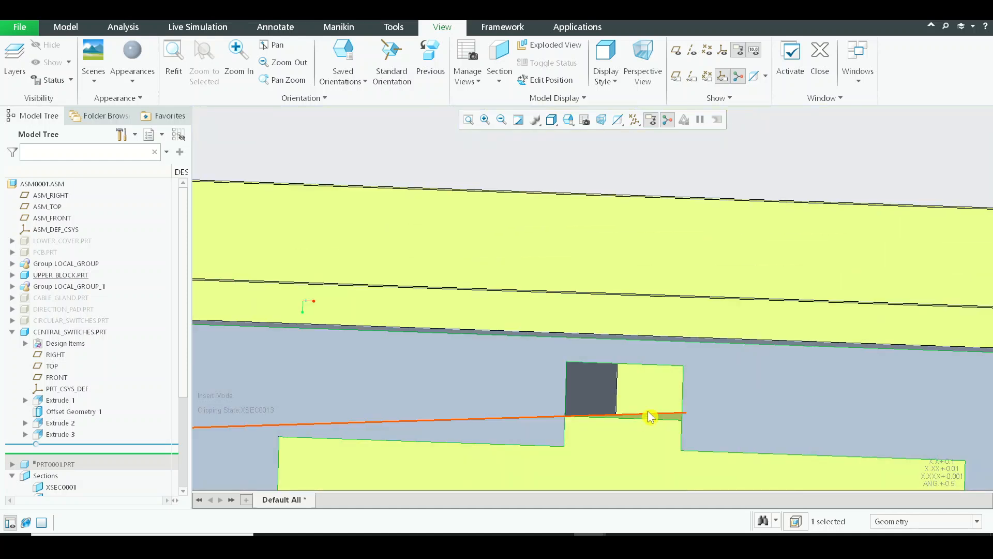
{"action": "scroll", "coordinate": [658, 418], "scroll_direction": "up", "scroll_amount": 3}
{"action": "middle_click_drag", "start_coordinate": [660, 419], "coordinate": [675, 411]}
{"action": "scroll", "coordinate": [674, 409], "scroll_direction": "up", "scroll_amount": 4}
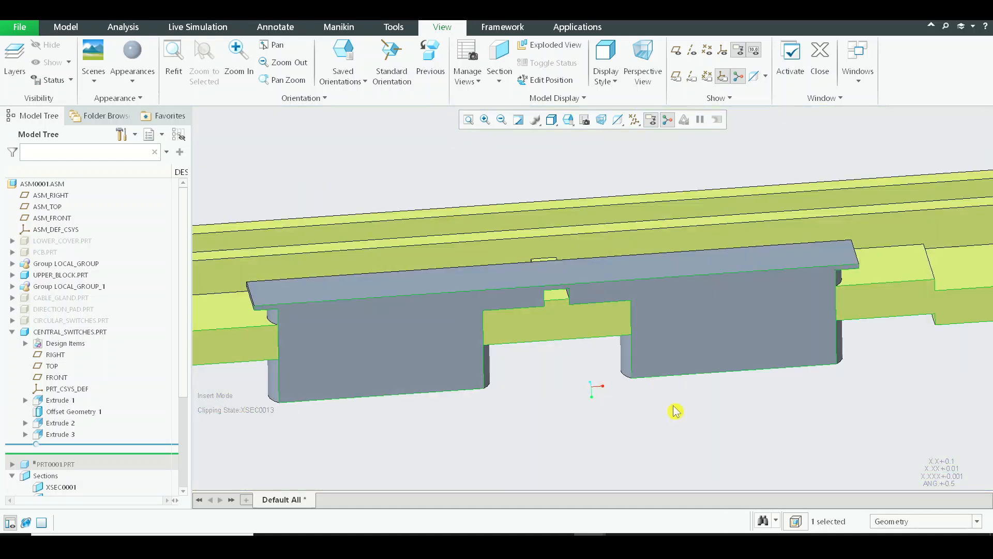
{"action": "scroll", "coordinate": [558, 290], "scroll_direction": "down", "scroll_amount": 5}
Measure the distance between the central rib's top face and the edge of the switch cutout above it
{"action": "left_click", "coordinate": [70, 29]}
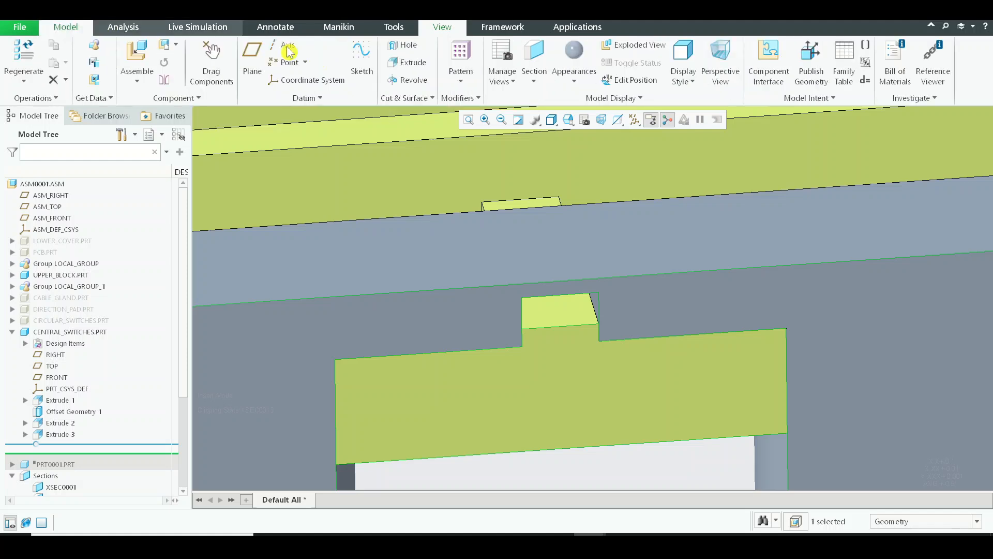
{"action": "left_click", "coordinate": [123, 29]}
{"action": "left_click", "coordinate": [372, 81]}
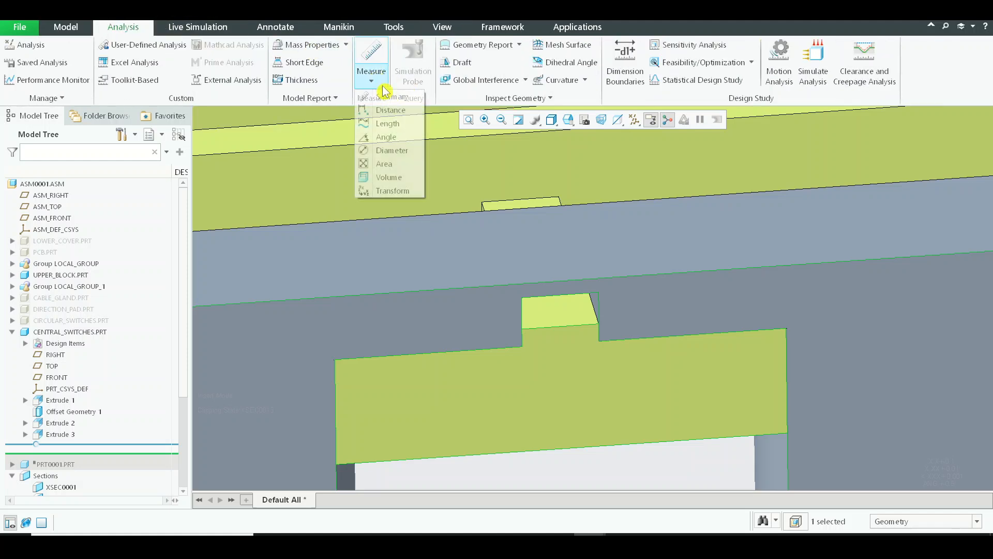
{"action": "left_click", "coordinate": [390, 110]}
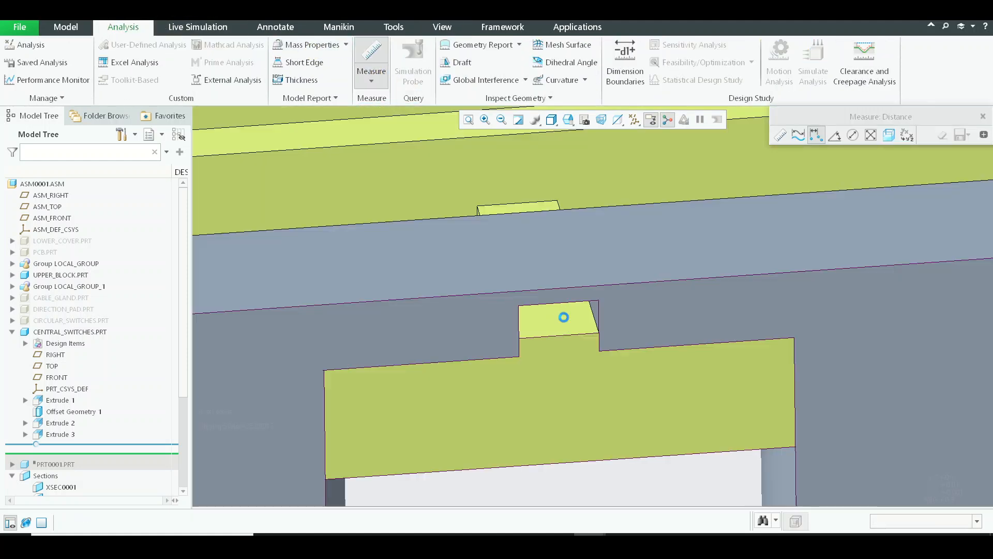
{"action": "left_click", "coordinate": [563, 317]}
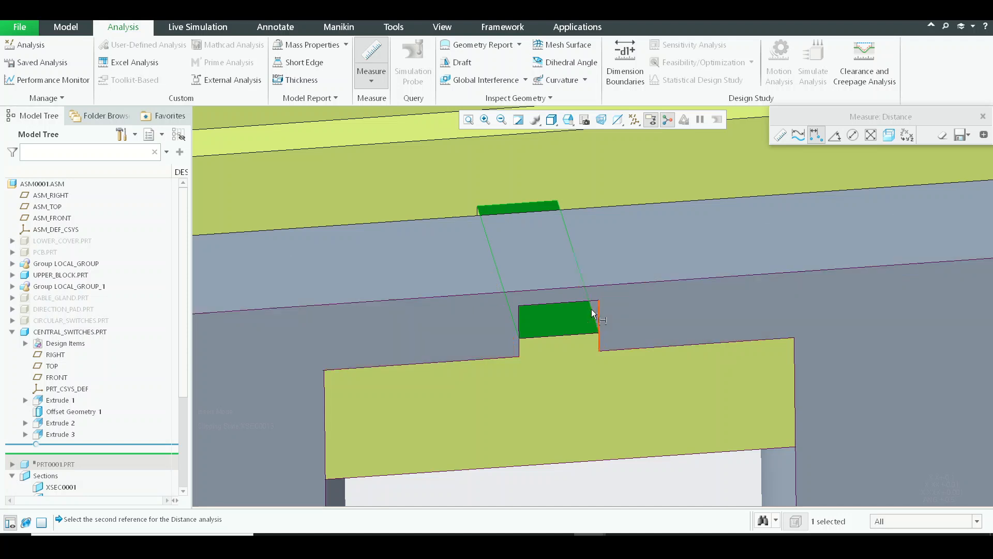
{"action": "left_click", "coordinate": [569, 302]}
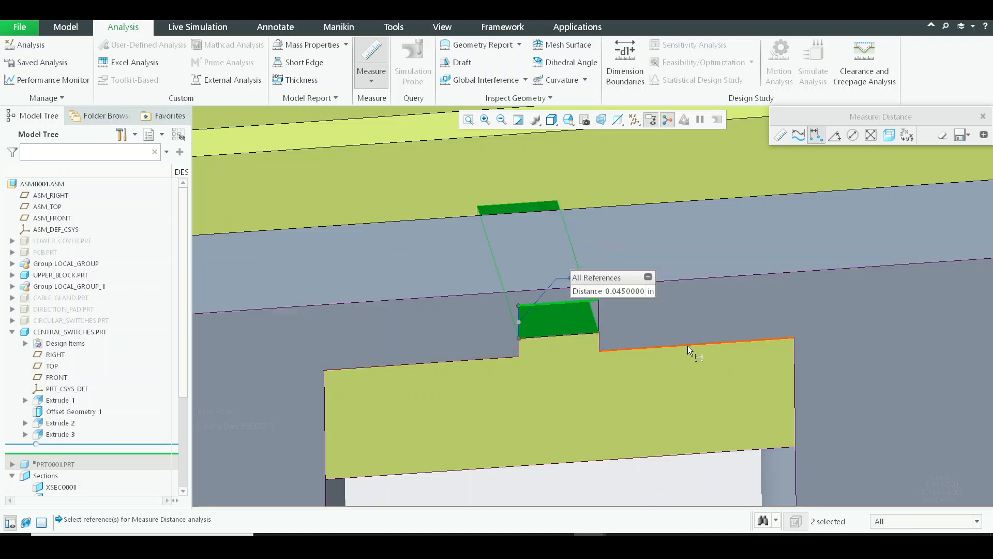
{"action": "key", "text": "Escape"}
Open the Central_switches part in its own window and view its plate and rib notch
{"action": "left_click", "coordinate": [598, 176]}
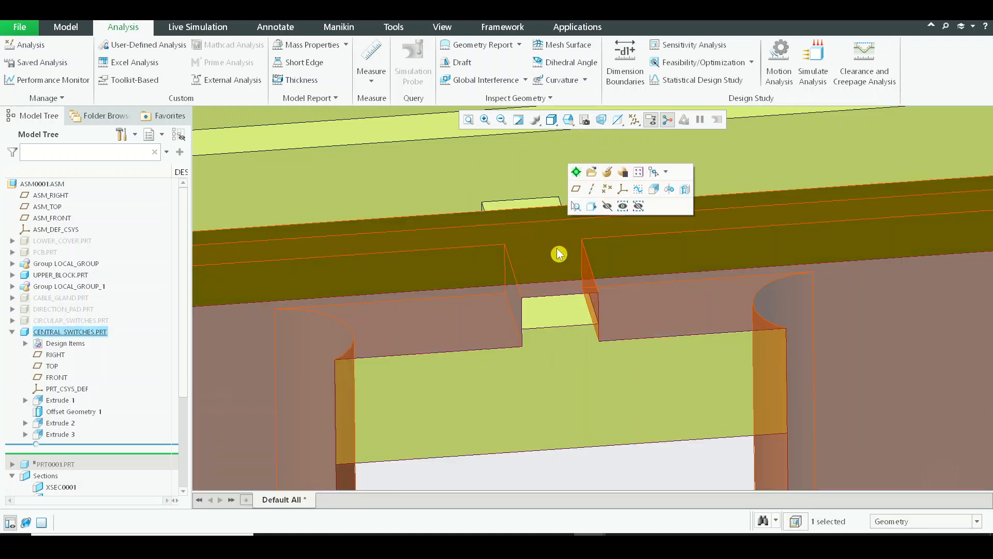
{"action": "left_click", "coordinate": [592, 176]}
{"action": "scroll", "coordinate": [548, 355], "scroll_direction": "up", "scroll_amount": 3}
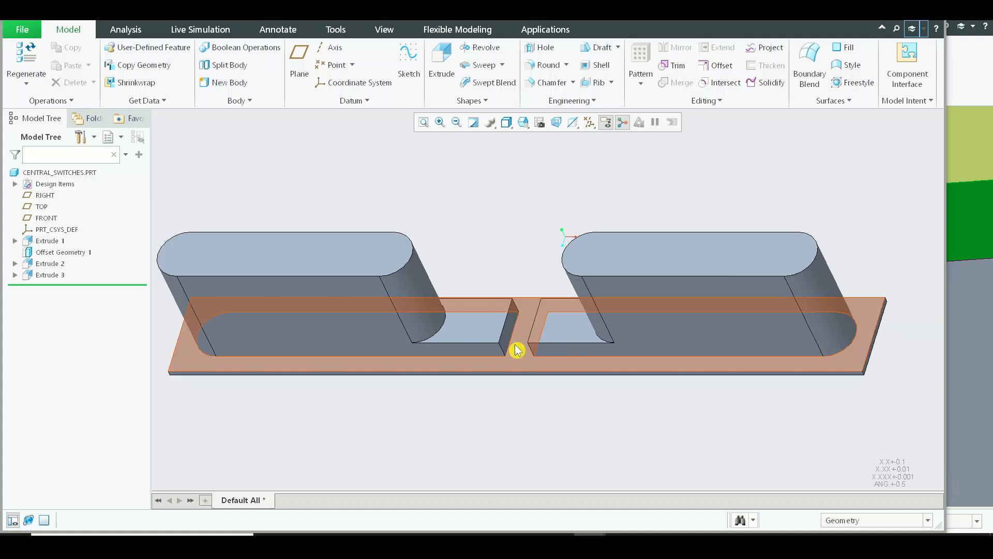
Start an extrude sketch on the plate face inside the rib notch
{"action": "left_click", "coordinate": [534, 323]}
{"action": "left_click", "coordinate": [534, 313]}
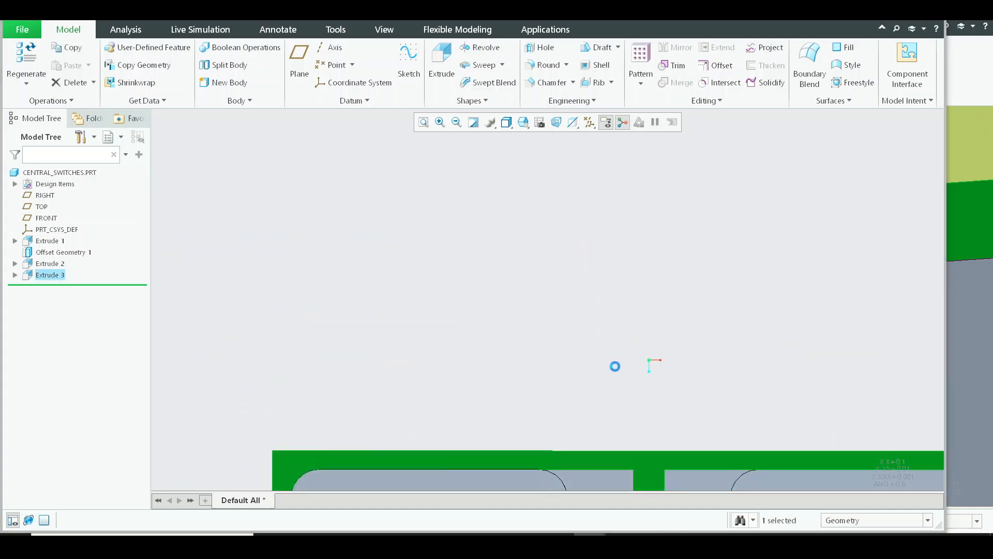
{"action": "left_click", "coordinate": [442, 61]}
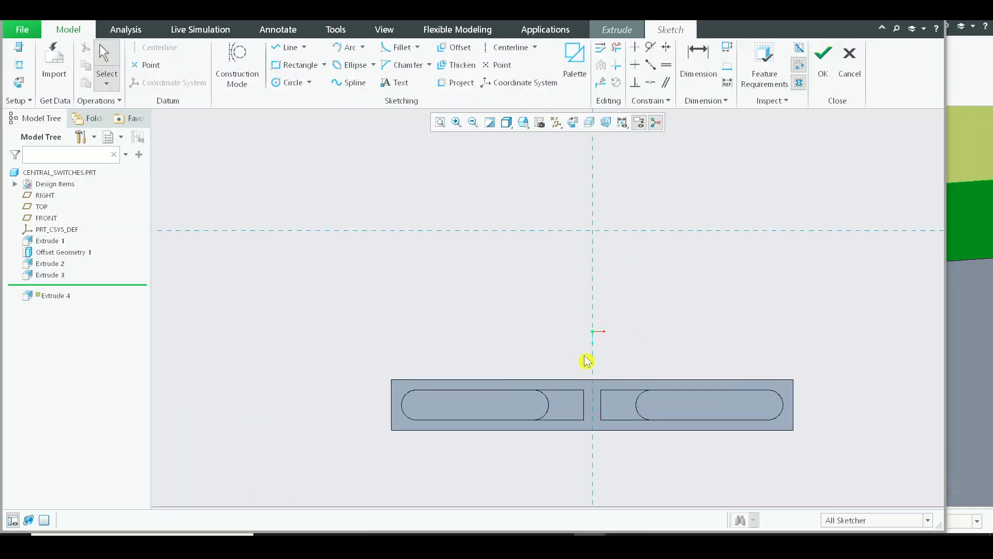
{"action": "left_click", "coordinate": [295, 65]}
{"action": "scroll", "coordinate": [557, 404], "scroll_direction": "up", "scroll_amount": 5}
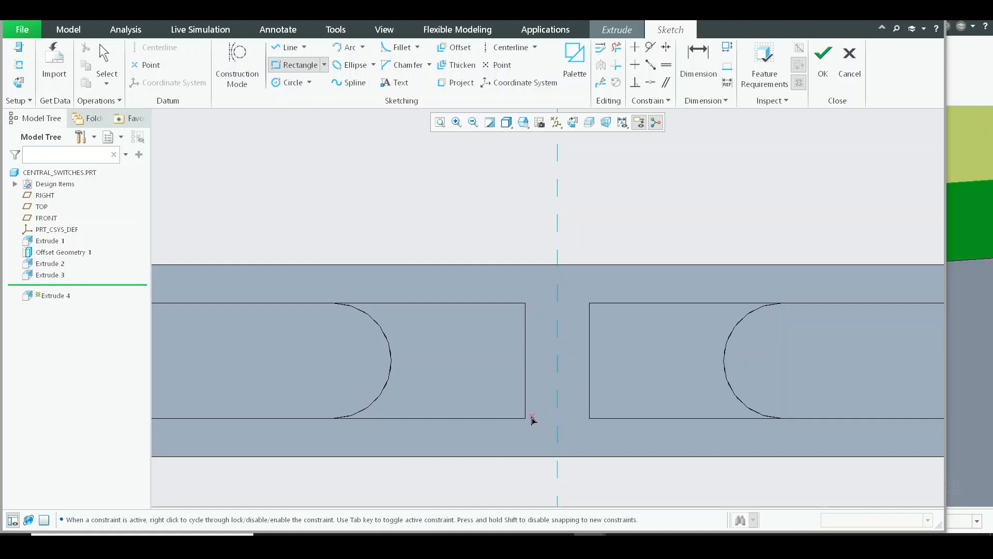
{"action": "left_click", "coordinate": [593, 308]}
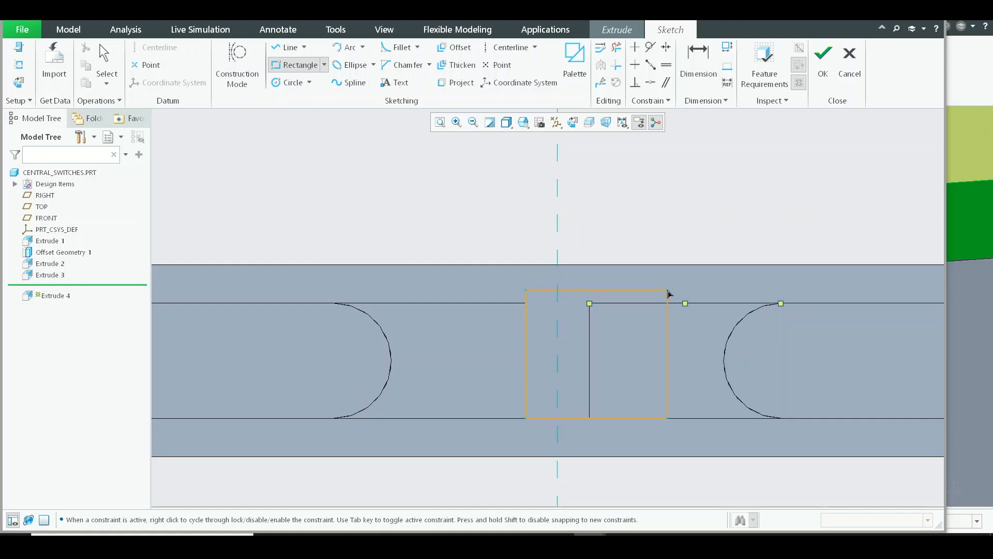
{"action": "middle_click", "coordinate": [657, 300]}
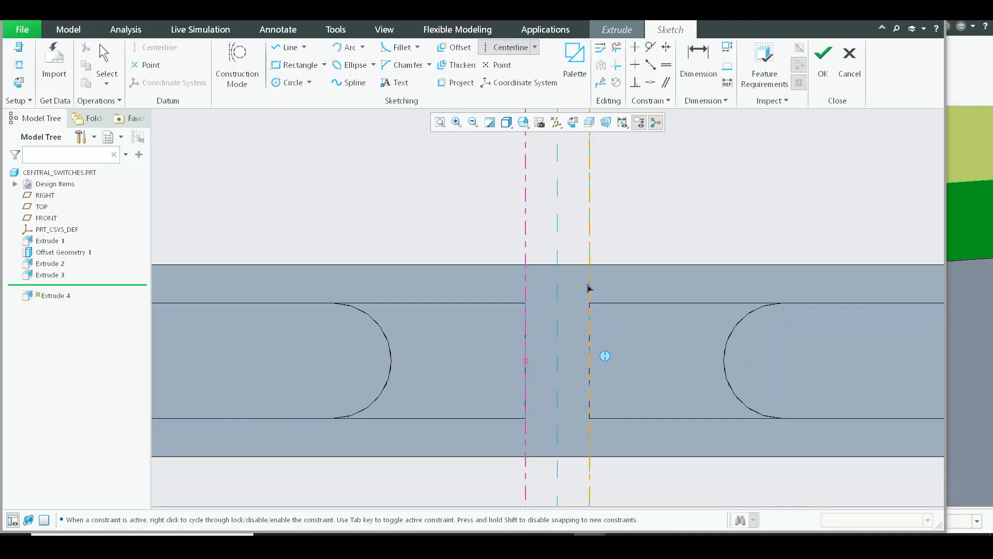
Sketch a rectangle between the two notch-side centerlines, spanning the plate's full width, and finish the sketch
{"action": "left_click", "coordinate": [304, 72]}
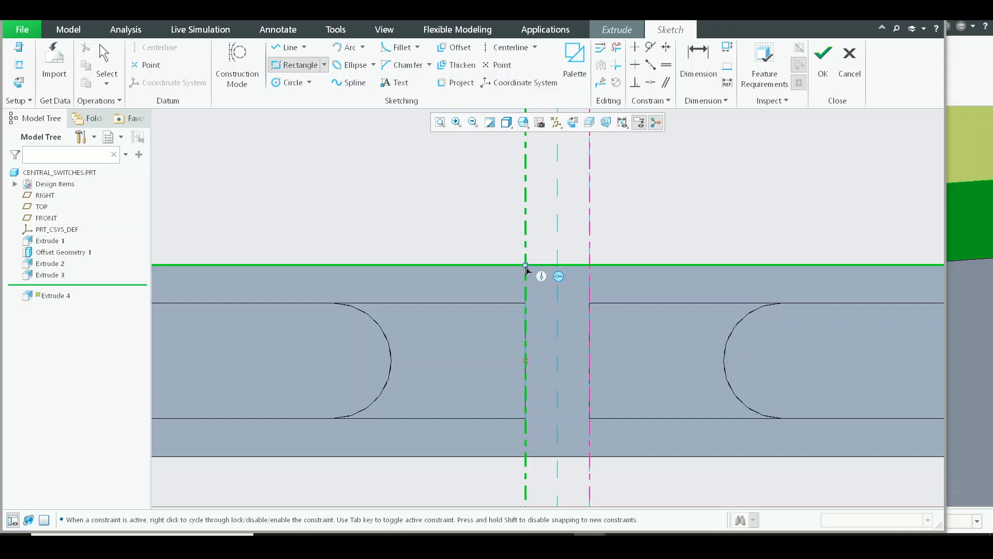
{"action": "left_click", "coordinate": [526, 266]}
{"action": "left_click", "coordinate": [590, 457]}
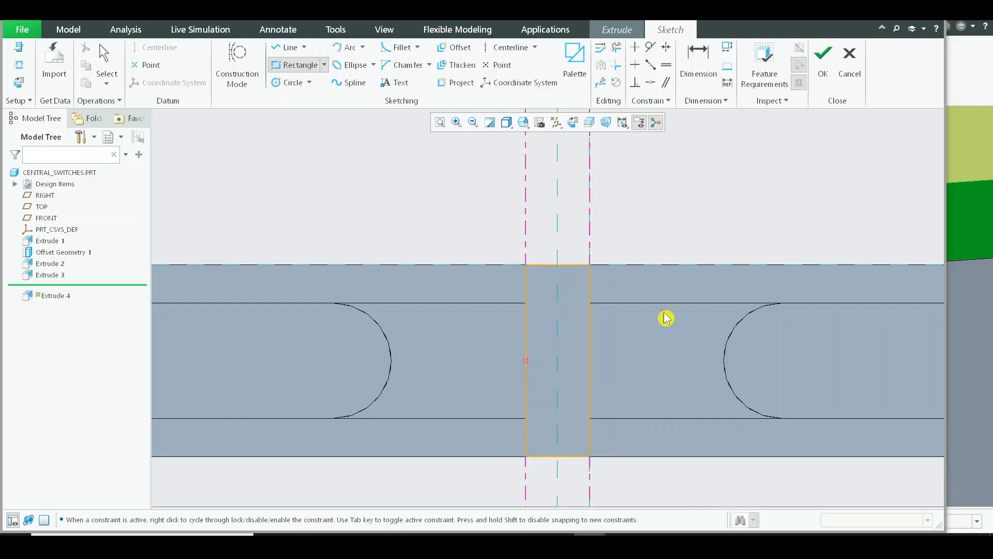
{"action": "middle_click", "coordinate": [666, 317]}
{"action": "left_click", "coordinate": [824, 86]}
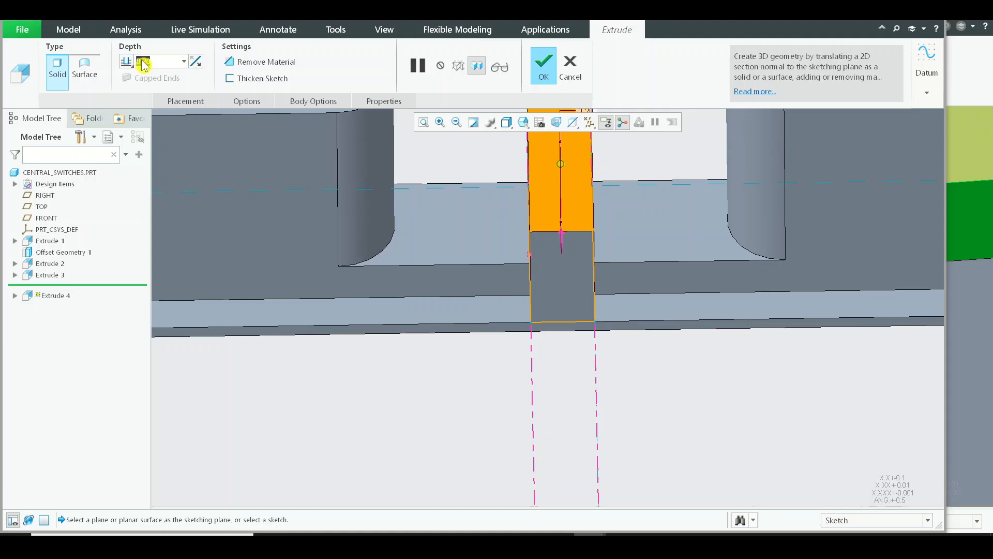
Extrude the notch rectangle with a depth of 0.045 and complete the feature
{"action": "type", "text": "0.045"}
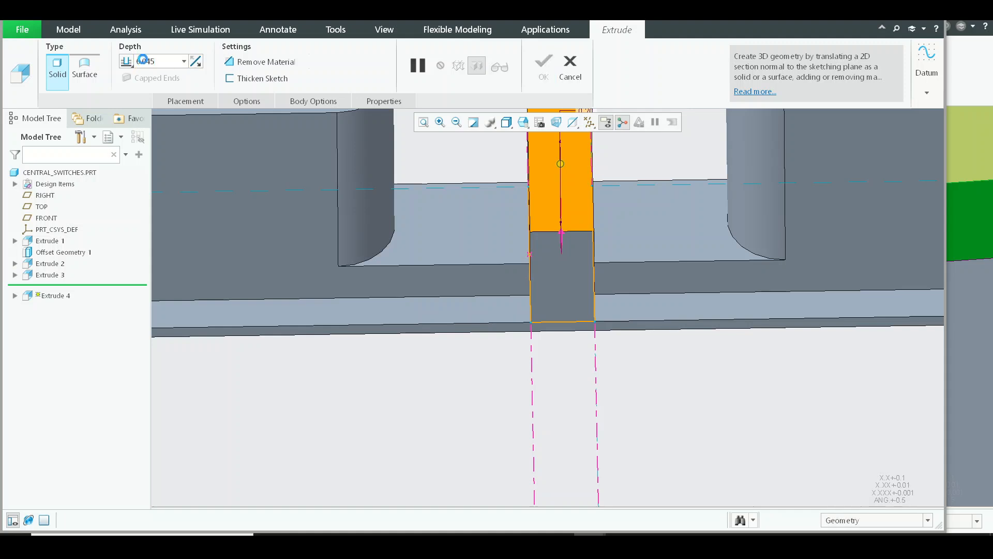
{"action": "middle_click_drag", "start_coordinate": [685, 259], "coordinate": [668, 240]}
{"action": "middle_click", "coordinate": [668, 240]}
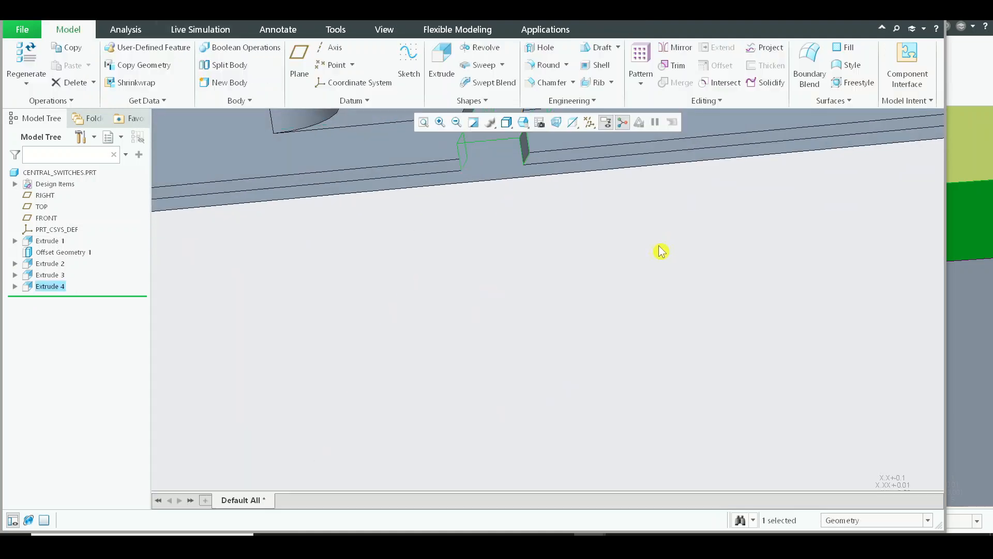
{"action": "left_click", "coordinate": [636, 344]}
{"action": "scroll", "coordinate": [635, 344], "scroll_direction": "up", "scroll_amount": 3}
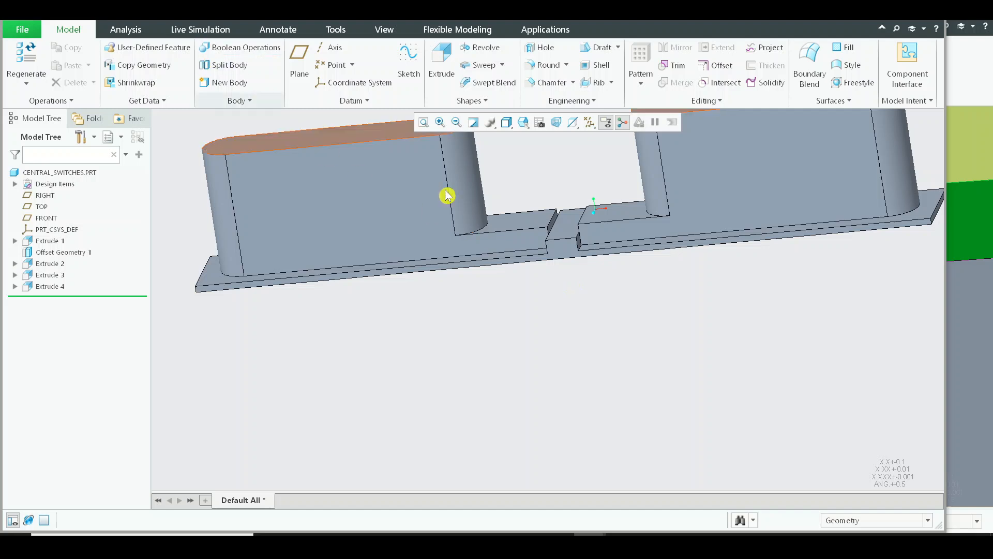
{"action": "middle_click_drag", "start_coordinate": [448, 196], "coordinate": [552, 242]}
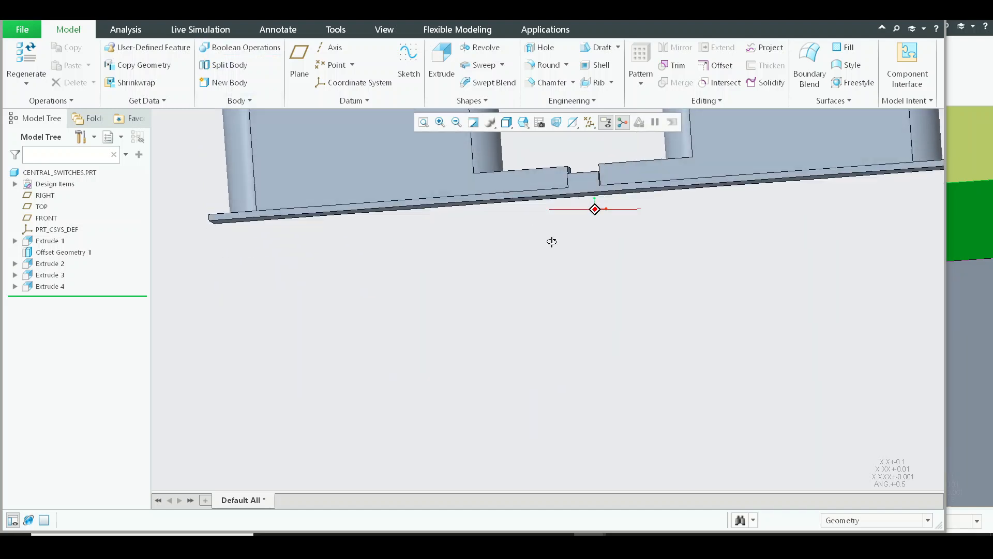
Switch to the ASM0001 assembly and examine the fit of the switch plate over the central rib in the clipped view
{"action": "left_click", "coordinate": [172, 19]}
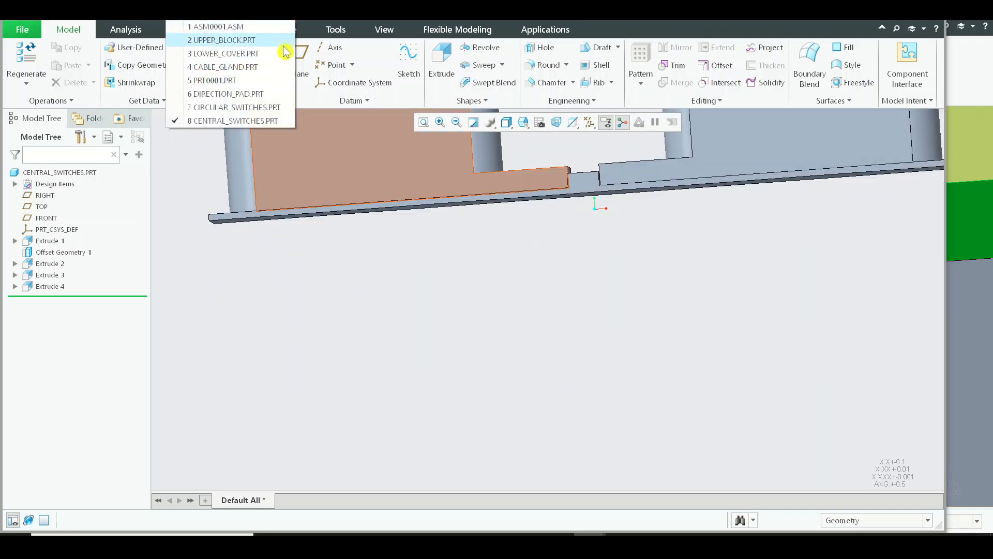
{"action": "left_click", "coordinate": [251, 26]}
{"action": "middle_click_drag", "start_coordinate": [417, 140], "coordinate": [627, 310]}
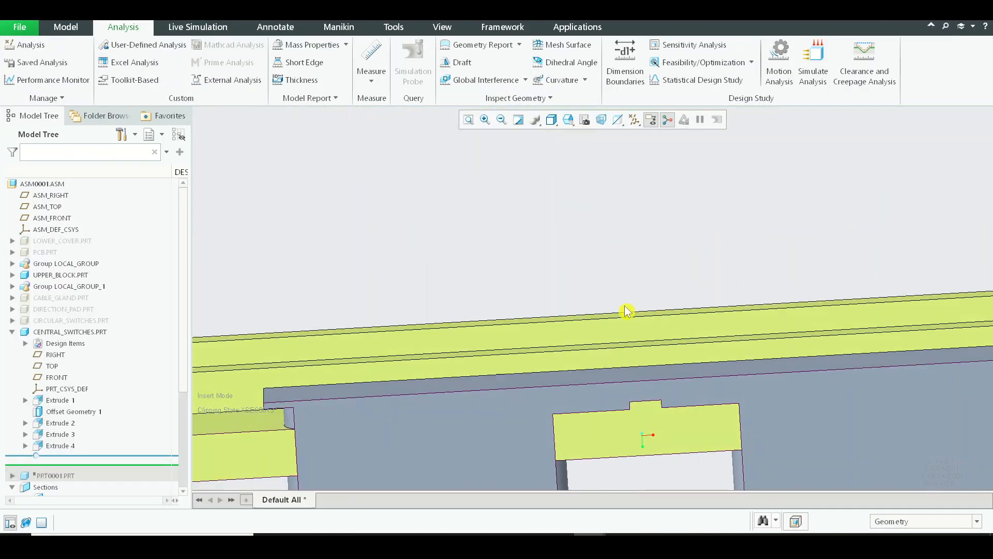
{"action": "scroll", "coordinate": [627, 310], "scroll_direction": "up", "scroll_amount": 4}
{"action": "mouse_move", "coordinate": [557, 339]}
{"action": "middle_mouse_down"}
{"action": "mouse_move", "coordinate": [568, 330]}
{"action": "mouse_move", "coordinate": [556, 344]}
{"action": "middle_mouse_up"}
{"action": "scroll", "coordinate": [438, 359], "scroll_direction": "down", "scroll_amount": 6}
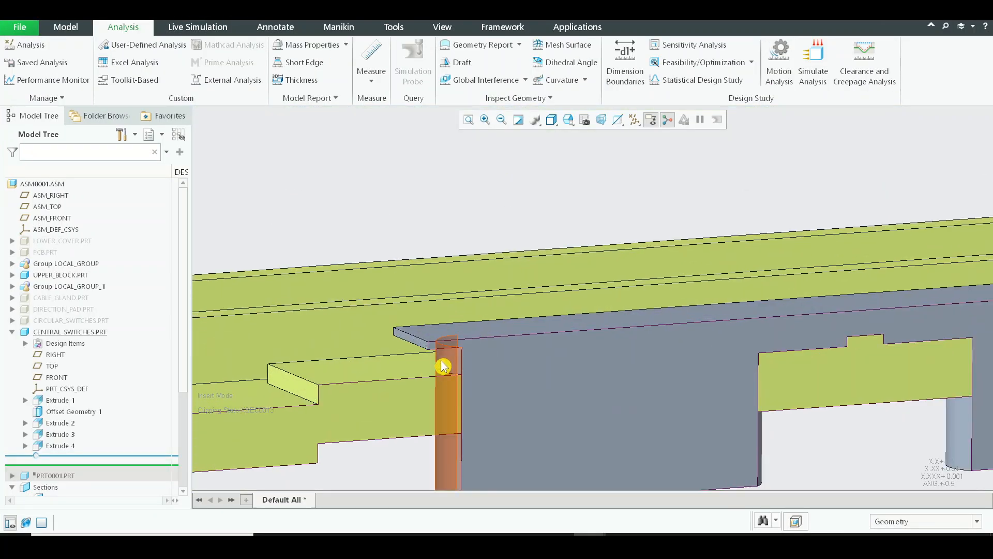
{"action": "scroll", "coordinate": [418, 333], "scroll_direction": "up", "scroll_amount": 3}
{"action": "scroll", "coordinate": [705, 246], "scroll_direction": "up", "scroll_amount": 5}
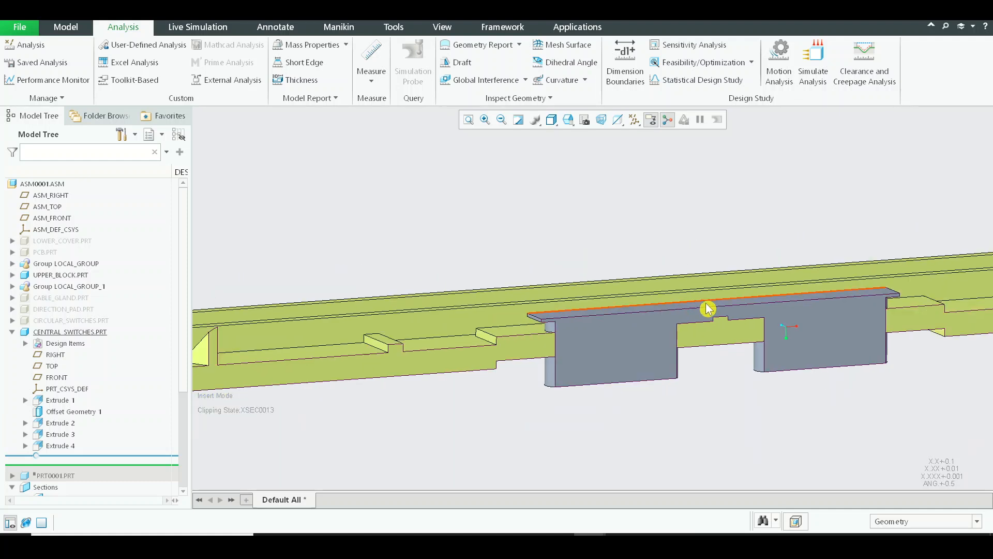
Return to the Central_switches part and move the insertion point to just before the Extrude 4 feature
{"action": "key", "text": "alt+Tab"}
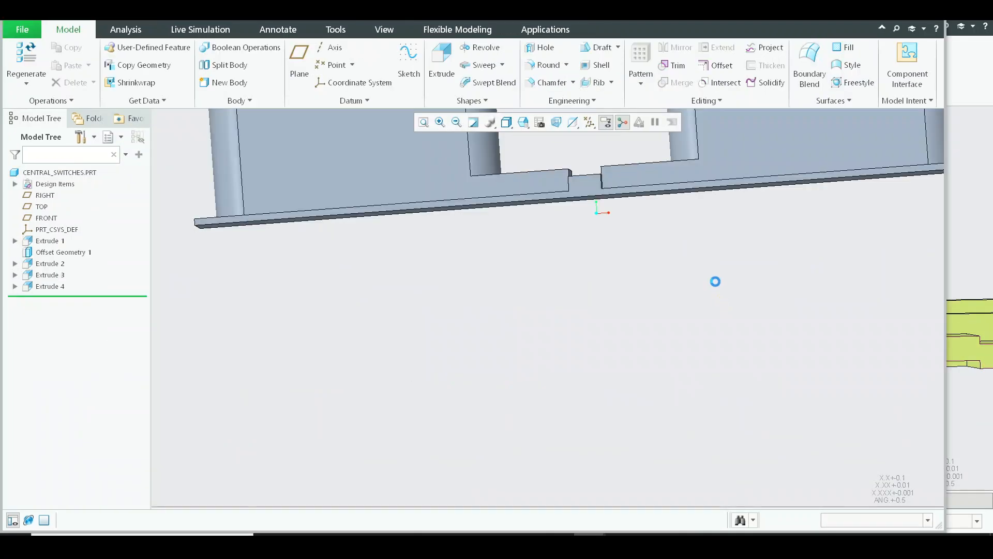
{"action": "middle_click_drag", "start_coordinate": [714, 281], "coordinate": [673, 316]}
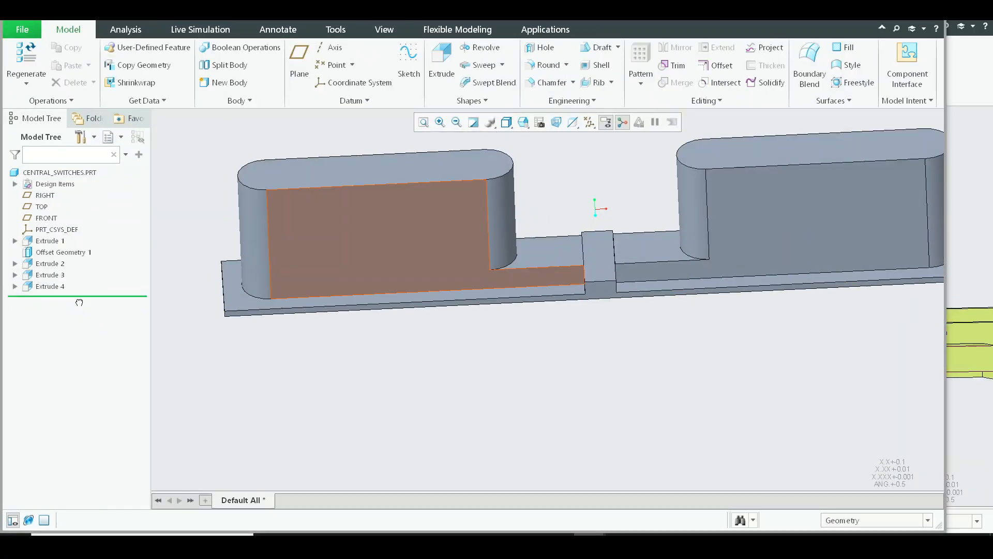
{"action": "left_click_drag", "start_coordinate": [100, 275], "coordinate": [100, 280]}
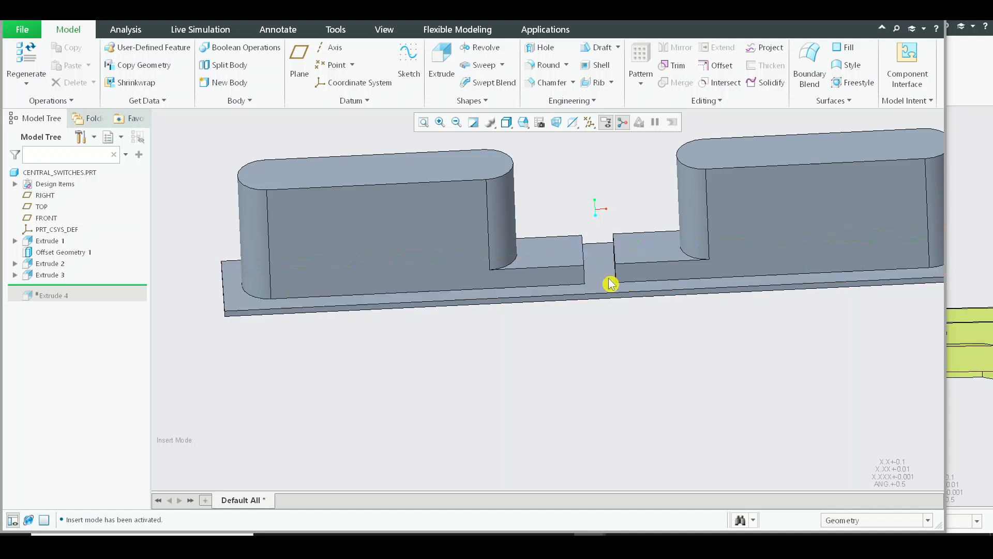
Offset the plate's switch-side face by 0.045 with a flexible modeling offset
{"action": "left_click", "coordinate": [609, 284]}
{"action": "left_click", "coordinate": [462, 32]}
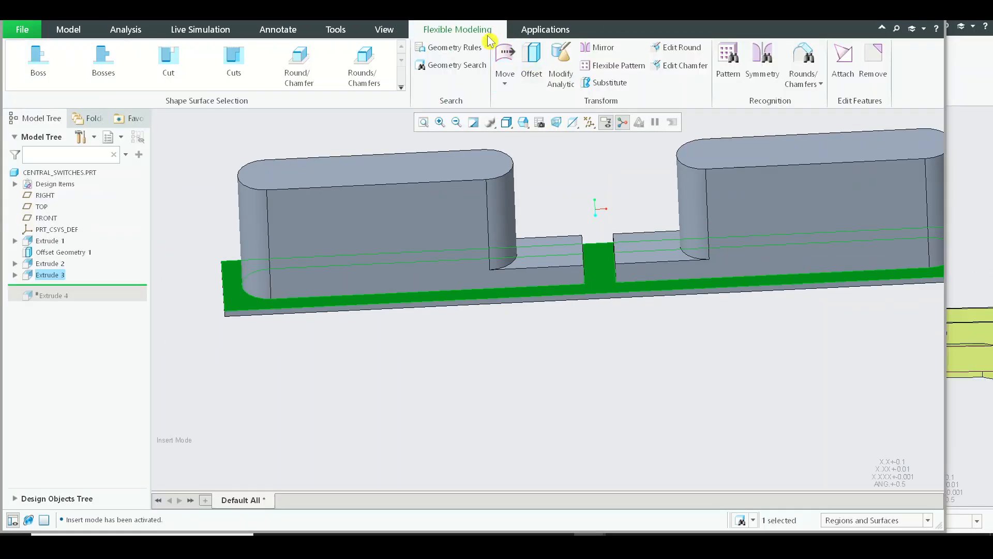
{"action": "left_click", "coordinate": [532, 61]}
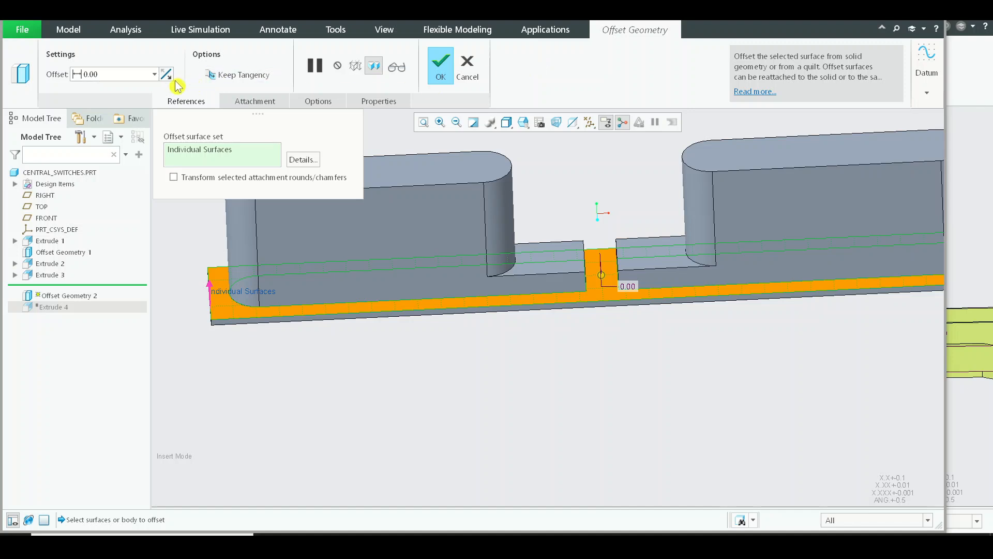
{"action": "type", "text": "0.045"}
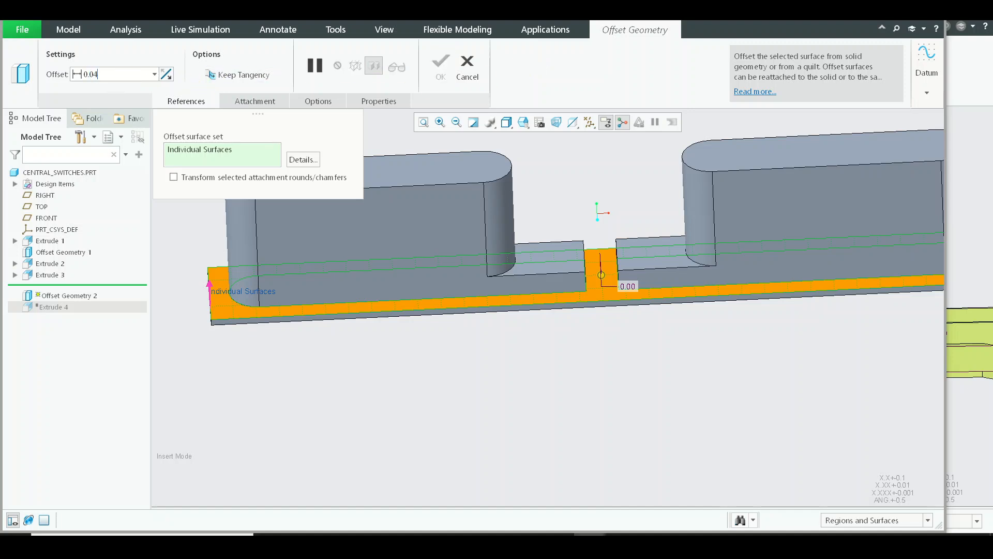
{"action": "key", "text": "Return"}
{"action": "left_click", "coordinate": [516, 368]}
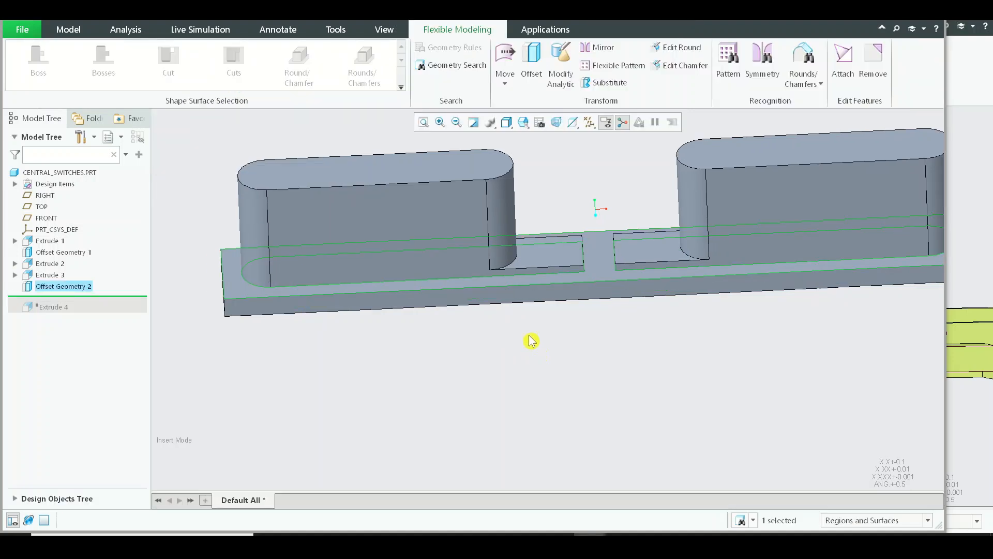
Go back to the assembly and examine the thickened switch plate against the upper block and central rib
{"action": "key", "text": "ctrl+w"}
{"action": "mouse_move", "coordinate": [623, 357]}
{"action": "middle_mouse_down"}
{"action": "mouse_move", "coordinate": [705, 344]}
{"action": "mouse_move", "coordinate": [809, 368]}
{"action": "middle_mouse_up"}
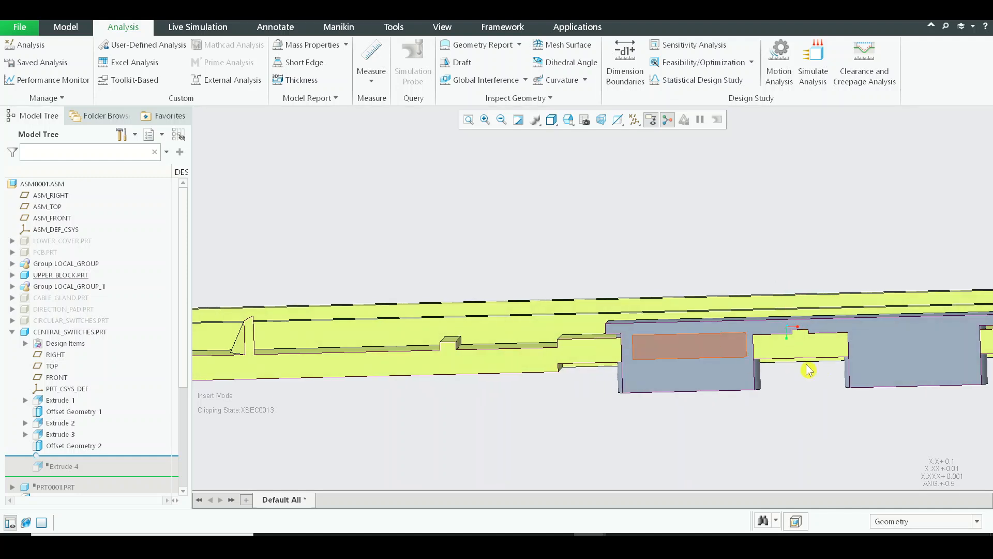
{"action": "scroll", "coordinate": [800, 335], "scroll_direction": "down", "scroll_amount": 5}
{"action": "mouse_move", "coordinate": [765, 318]}
{"action": "middle_mouse_down", "text": "shift"}
{"action": "mouse_move", "coordinate": [538, 246]}
{"action": "mouse_move", "coordinate": [654, 238]}
{"action": "mouse_move", "coordinate": [334, 259]}
{"action": "mouse_move", "coordinate": [427, 270]}
{"action": "middle_mouse_up", "text": "shift"}
{"action": "scroll", "coordinate": [543, 247], "scroll_direction": "up", "scroll_amount": 5}
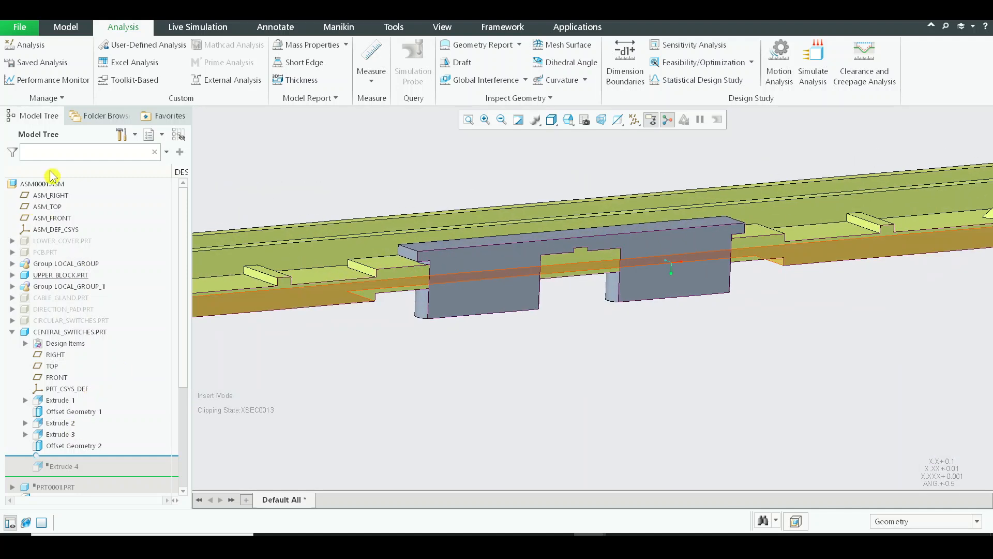
Deactivate the XSEC0013 section and return the assembly to its default orientation
{"action": "left_click", "coordinate": [12, 333]}
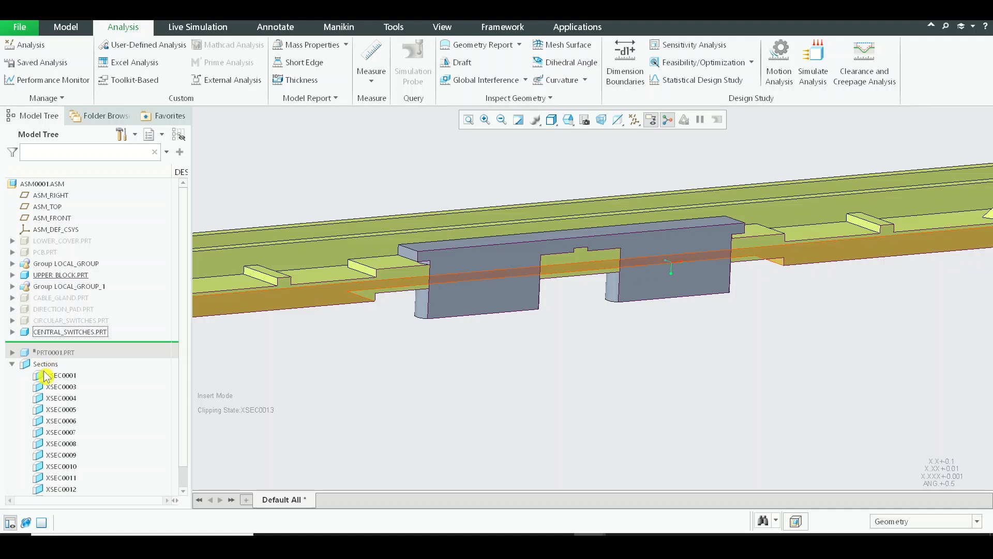
{"action": "scroll", "coordinate": [24, 372], "scroll_direction": "down", "scroll_amount": 1}
{"action": "left_click", "coordinate": [61, 480]}
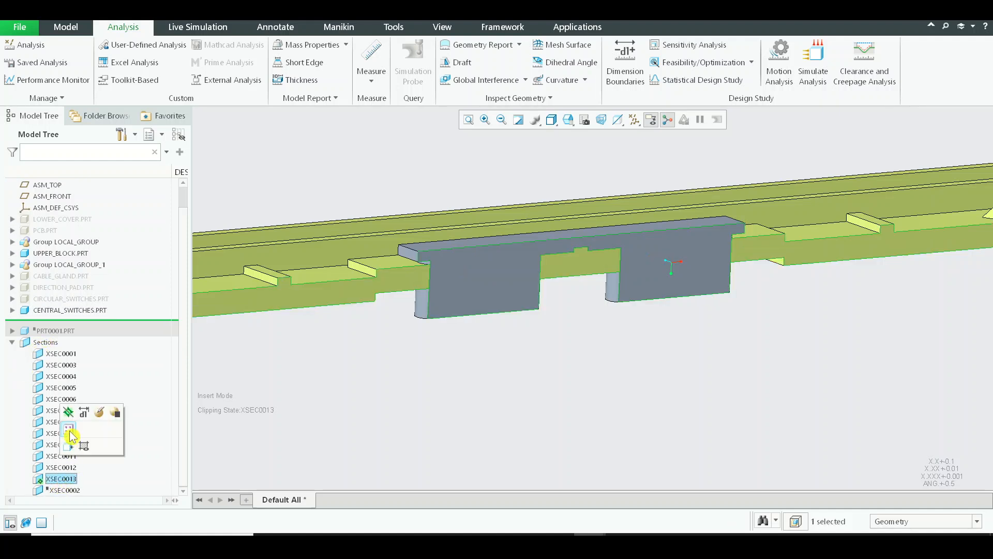
{"action": "left_click", "coordinate": [70, 483]}
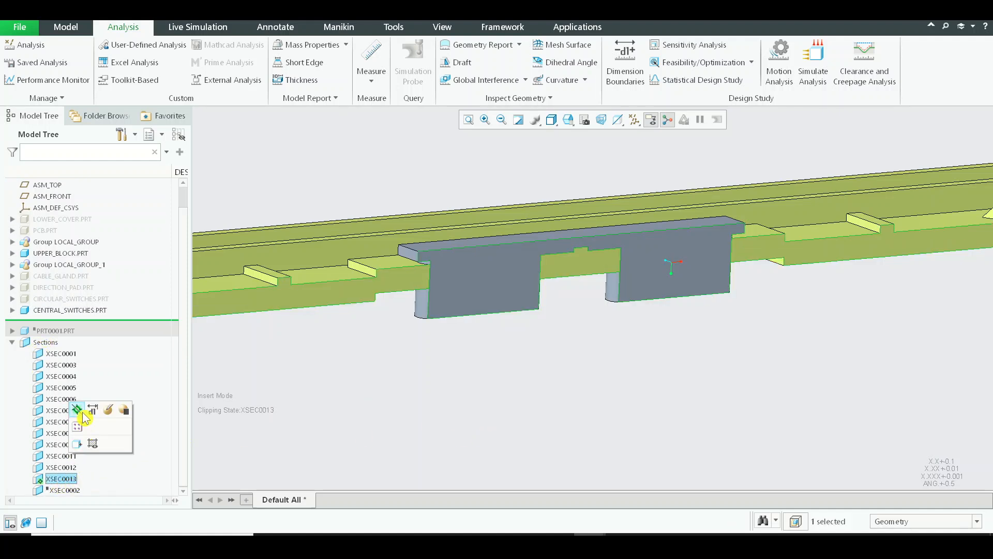
{"action": "left_click", "coordinate": [80, 411]}
{"action": "left_click", "coordinate": [523, 452]}
{"action": "key", "text": "ctrl+d"}
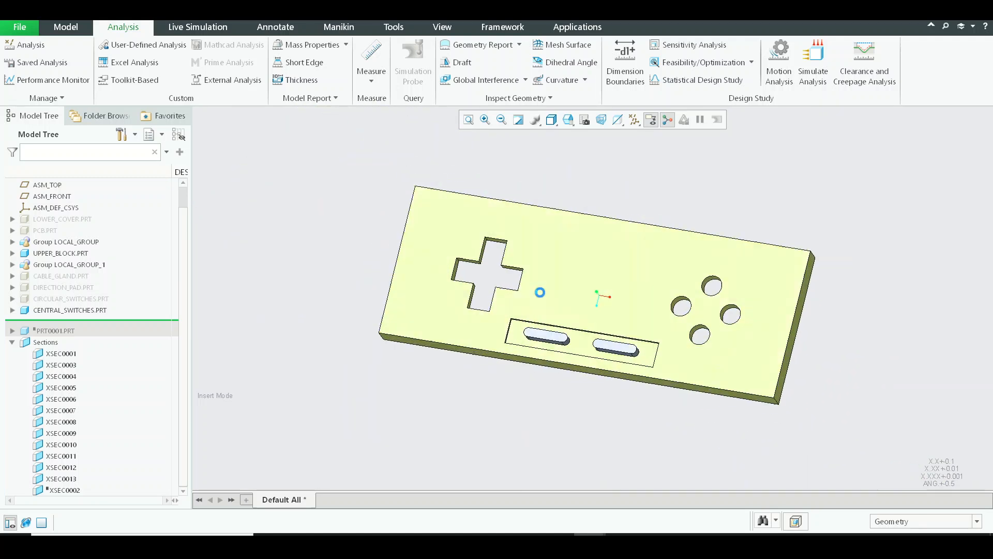
Show all hidden components of the joystick assembly again
{"action": "left_click", "coordinate": [448, 32]}
{"action": "left_click", "coordinate": [68, 62]}
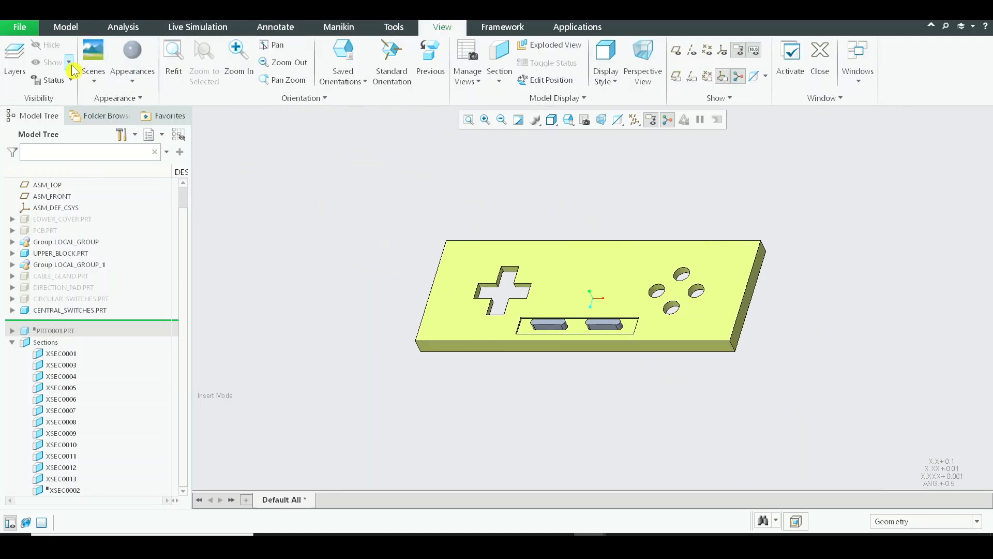
{"action": "left_click", "coordinate": [71, 117]}
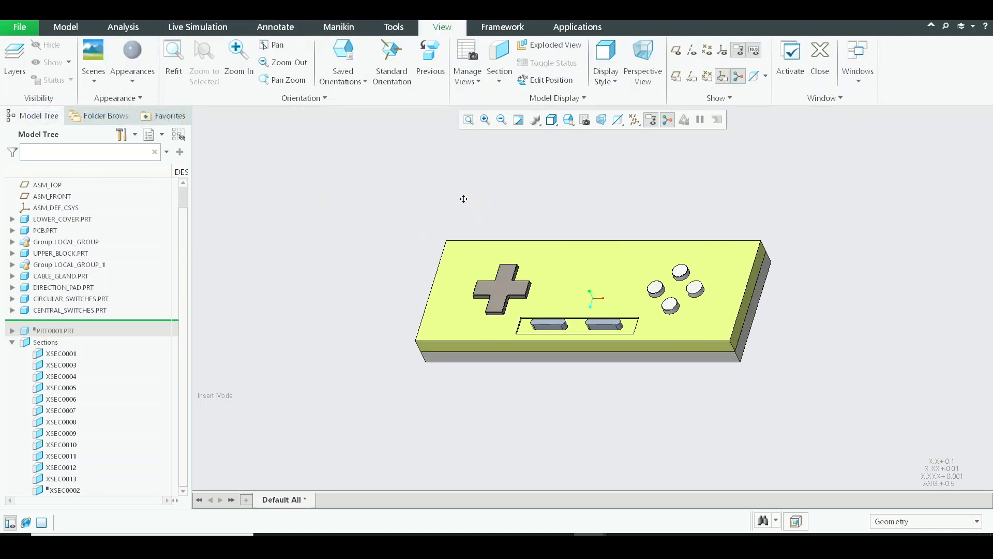
{"action": "middle_click_drag", "start_coordinate": [464, 198], "coordinate": [417, 178]}
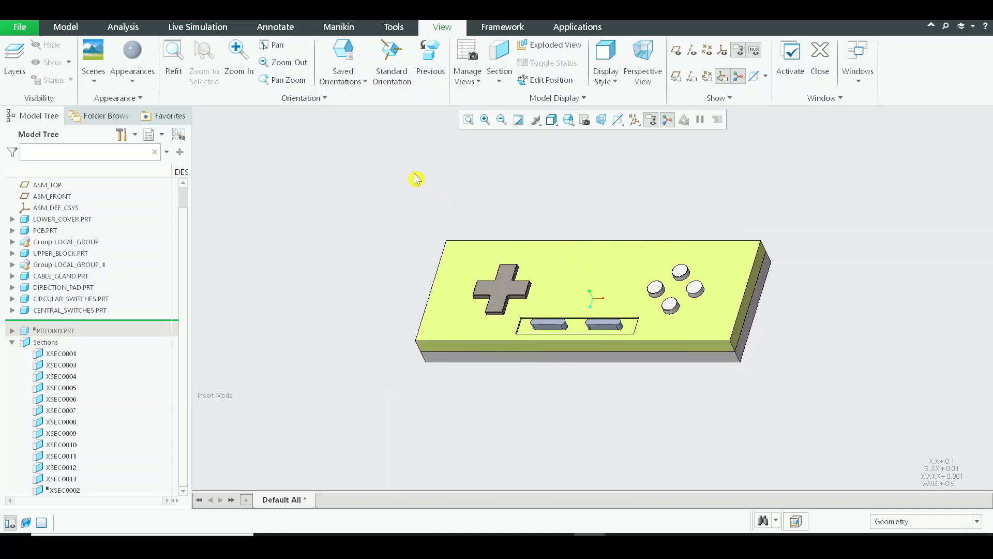